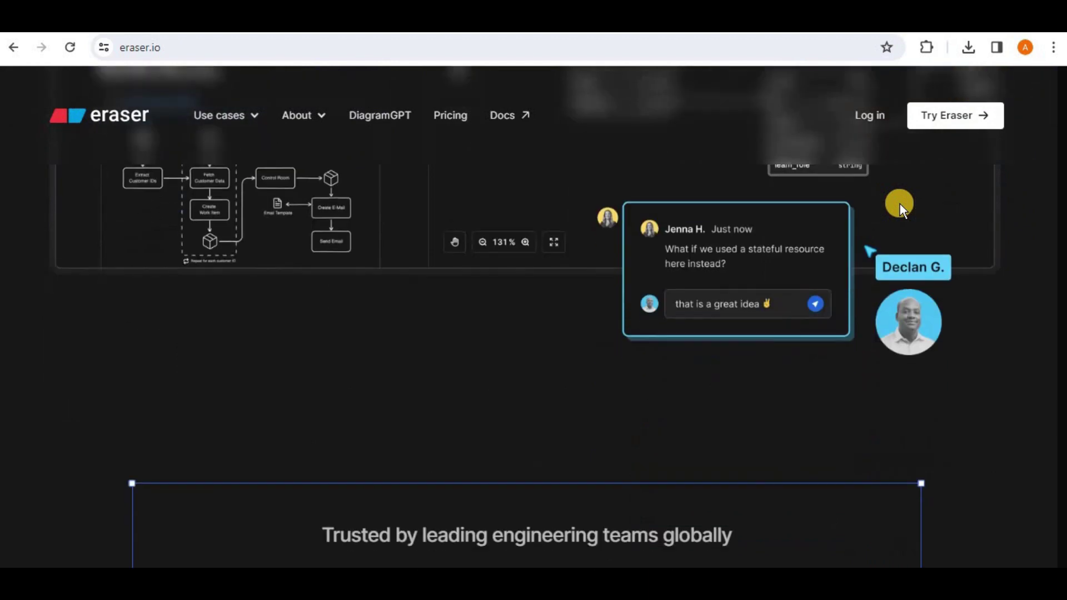
scroll(899, 205, "down", 6)
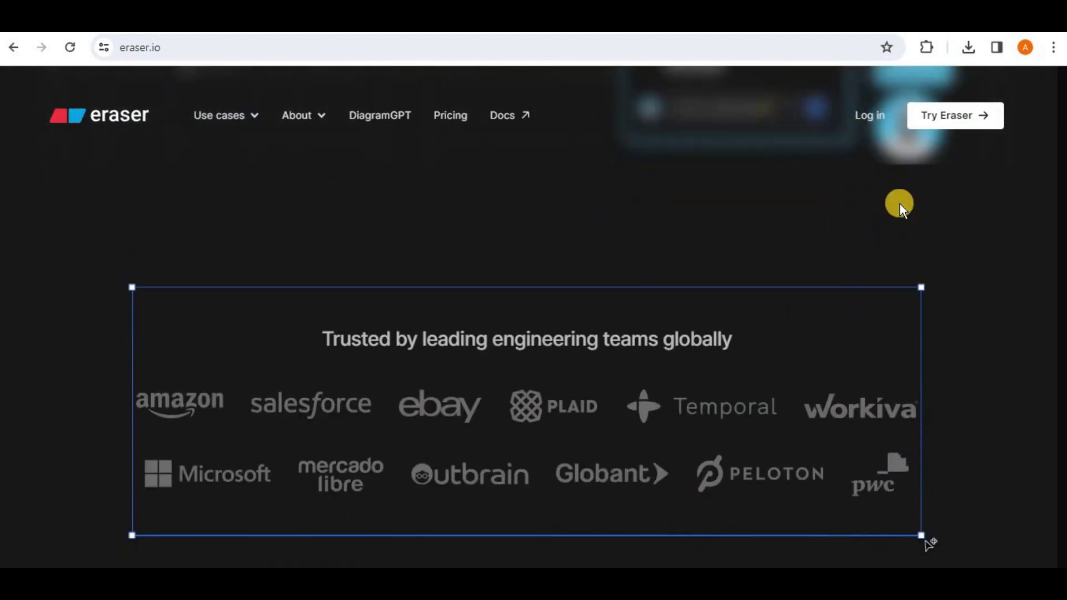
scroll(900, 205, "down", 8)
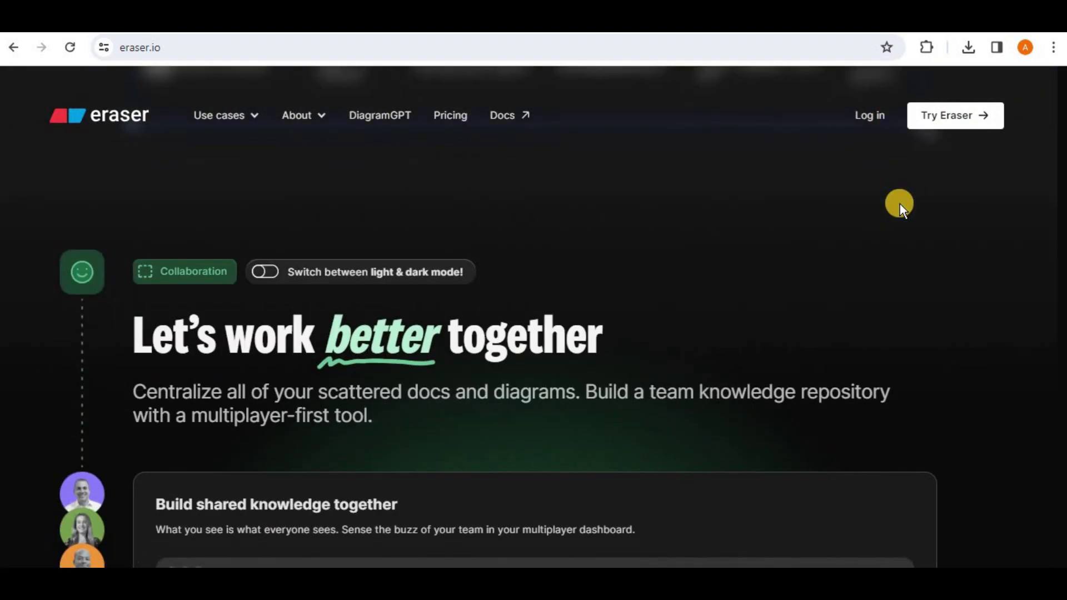
scroll(899, 204, "down", 10)
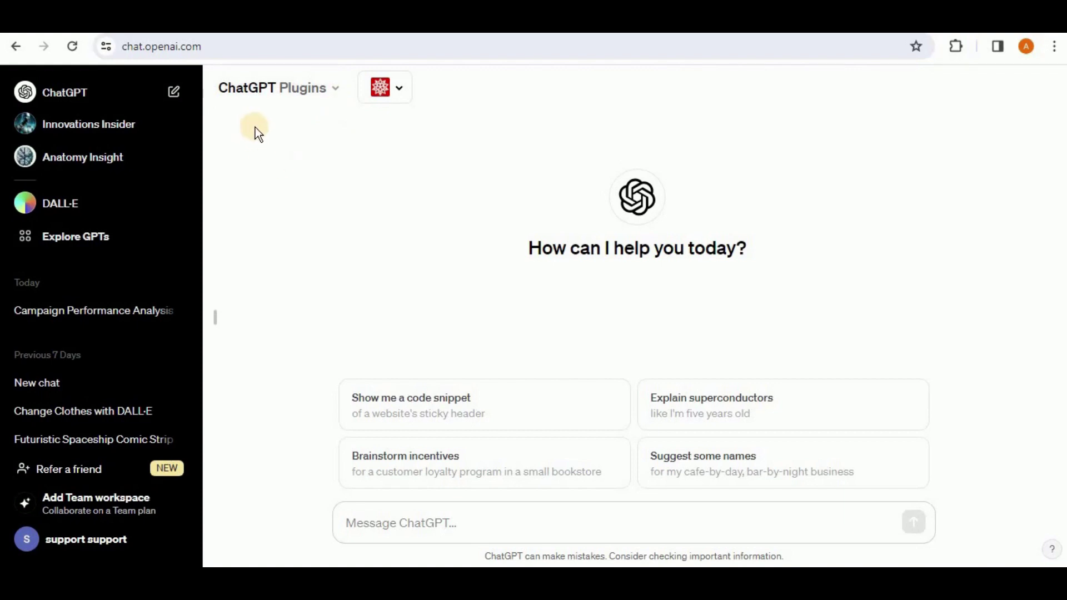
Make sure ChatGPT is set to the Plugins model and open the plugin store
left_click(332, 90)
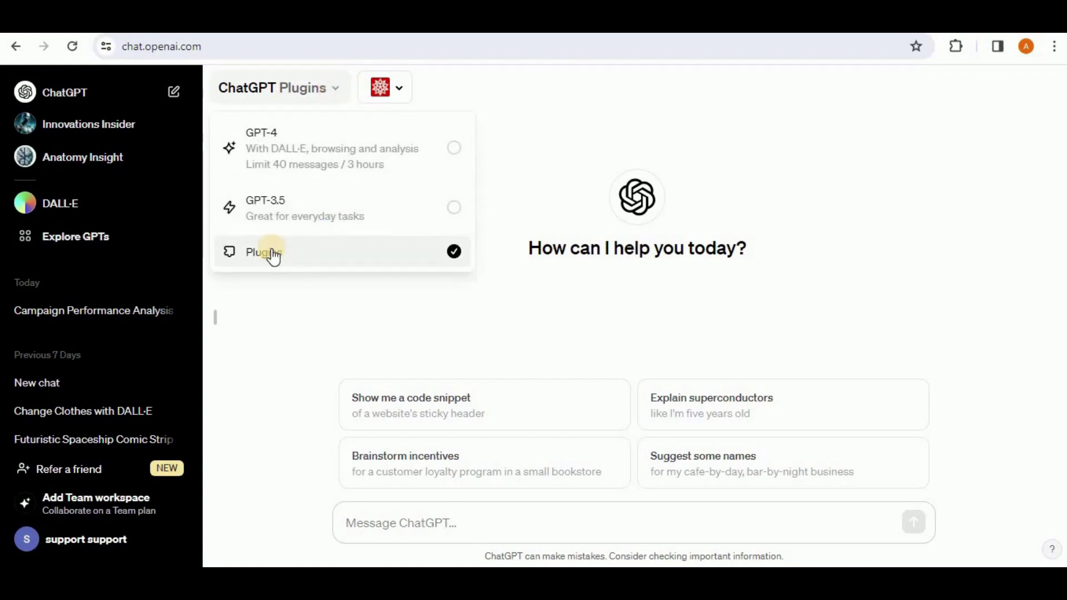
left_click(319, 304)
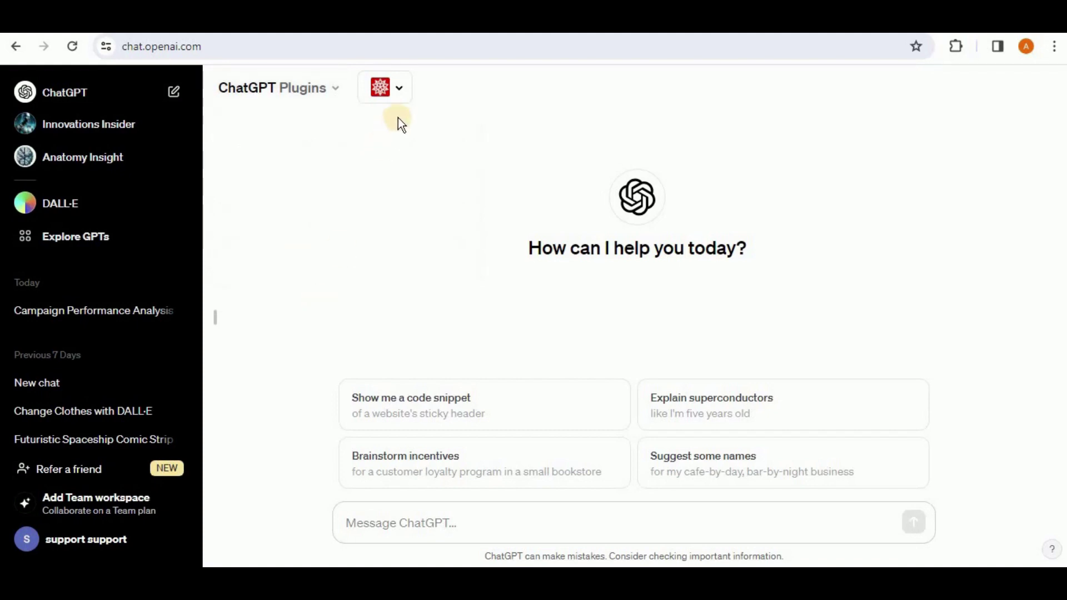
left_click(401, 95)
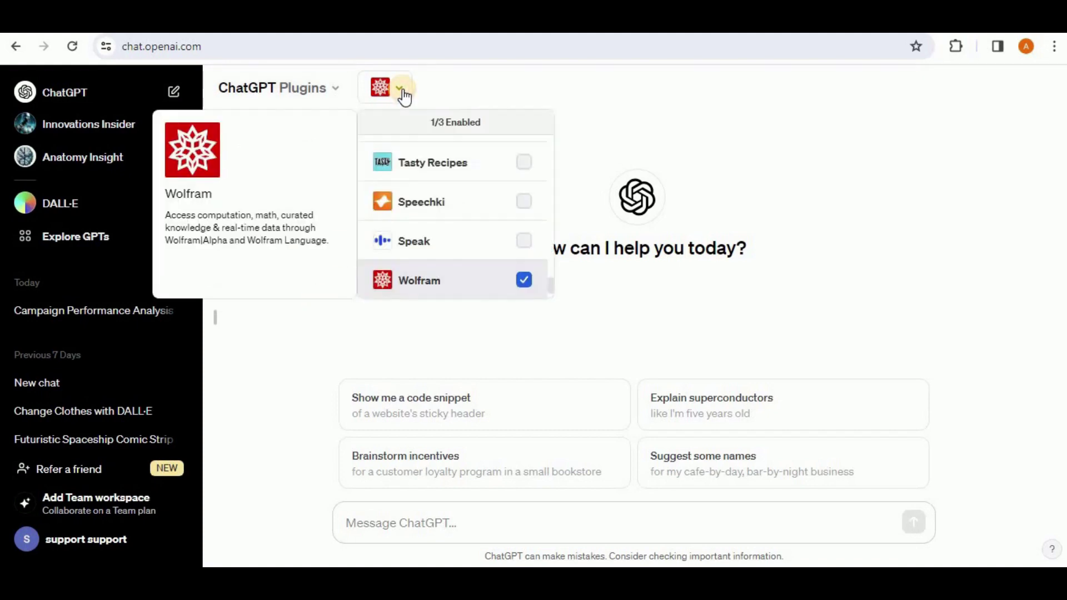
left_click_drag(551, 285, 551, 302)
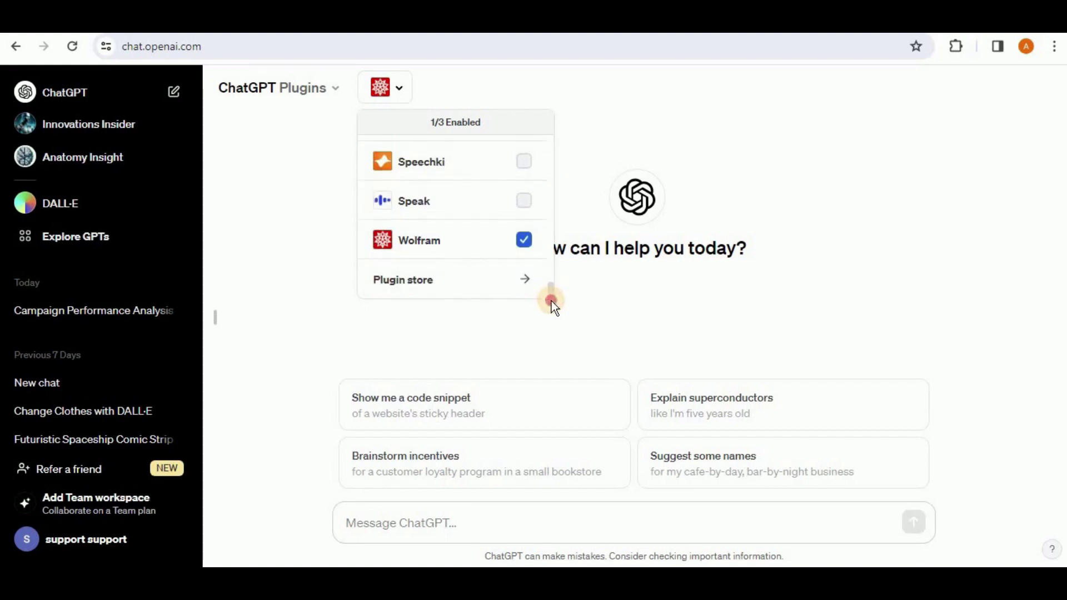
left_click(457, 280)
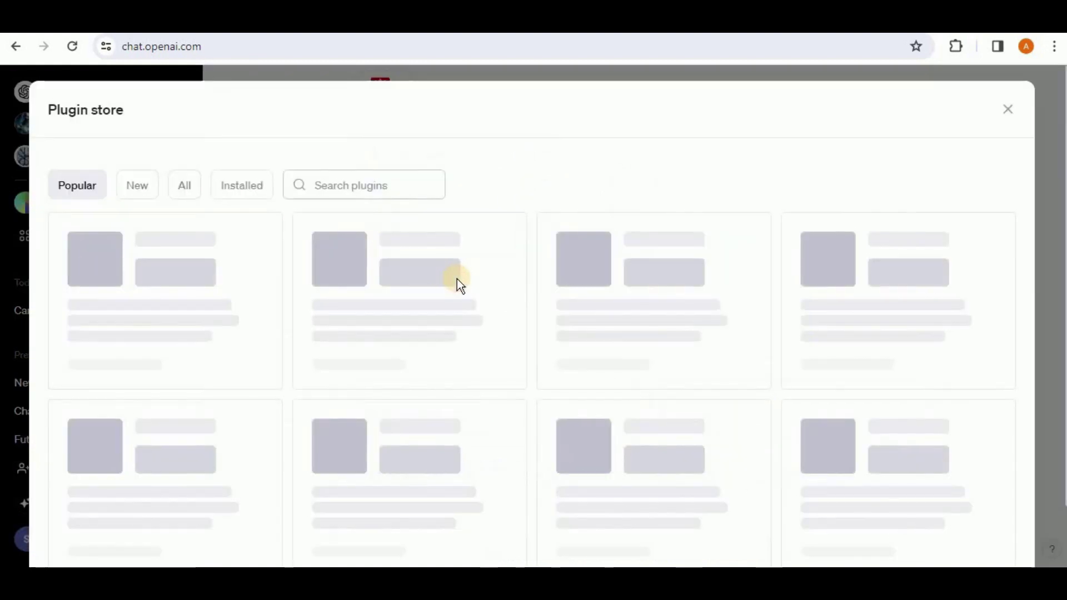
Search the plugin store for "Ai Diagrams" to check the plugin's installation, and close the store
left_click(339, 183)
type("Ai")
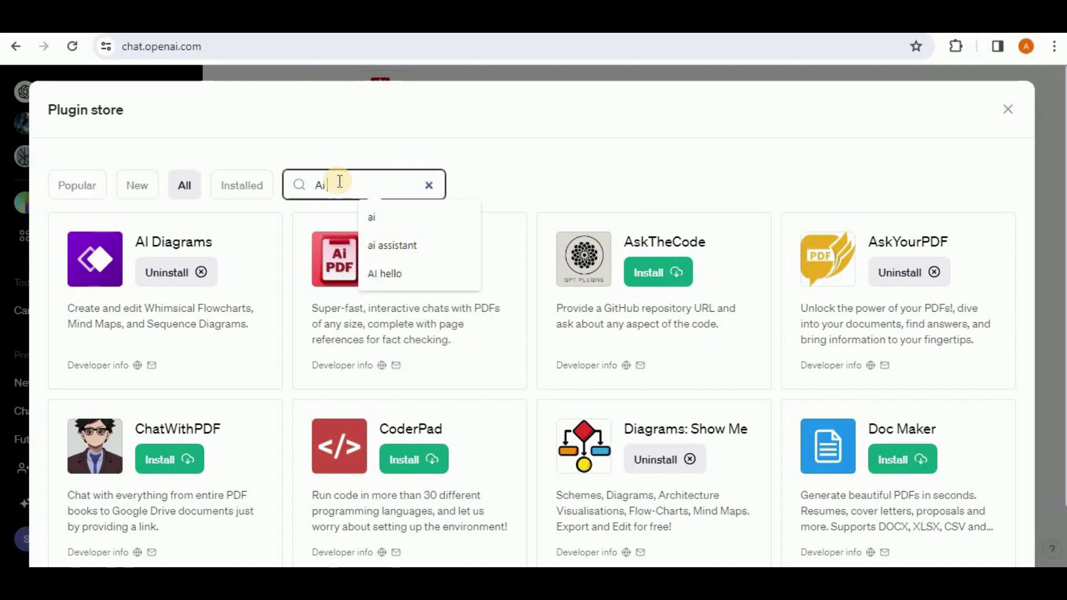
type(" Diagrams")
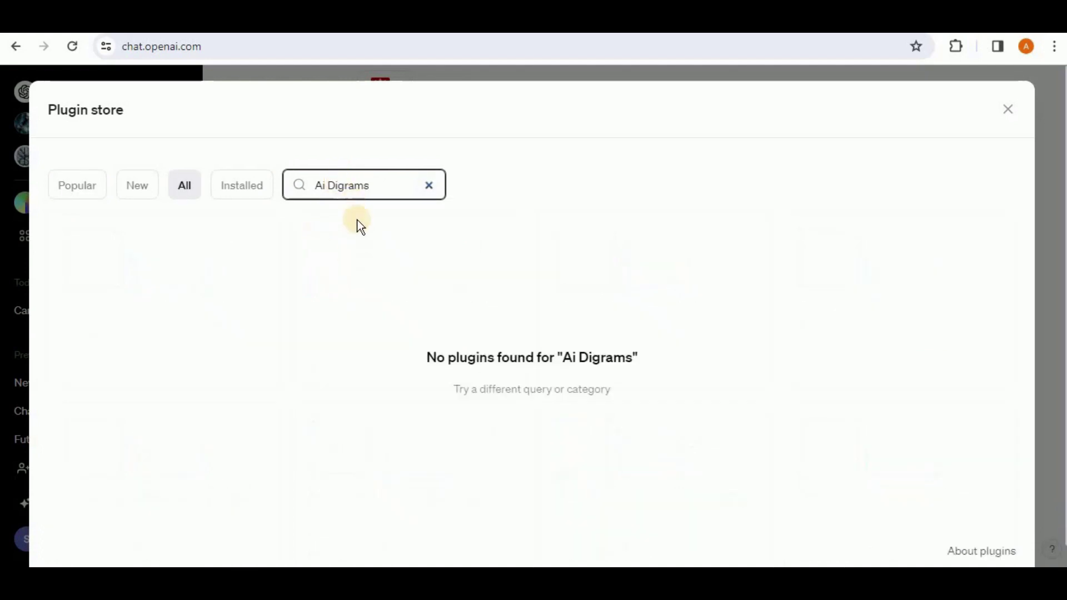
key("Left")
key("Left")
key("Left")
key("Left")
key("Left")
type("a")
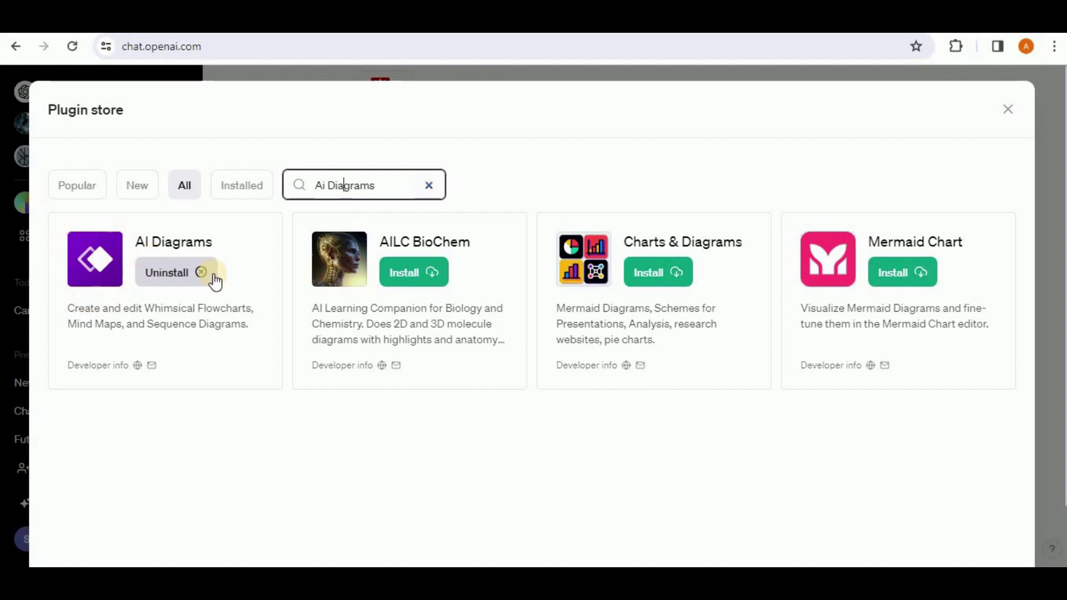
left_click(1008, 109)
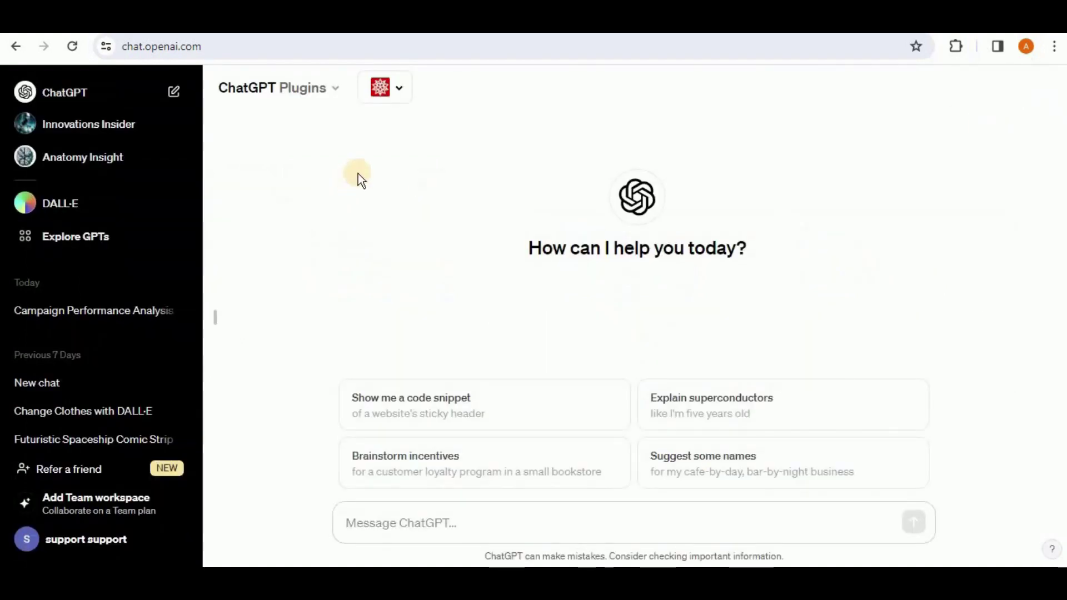
Enable the AI Diagrams plugin alongside Wolfram and close the plugin list
left_click(403, 97)
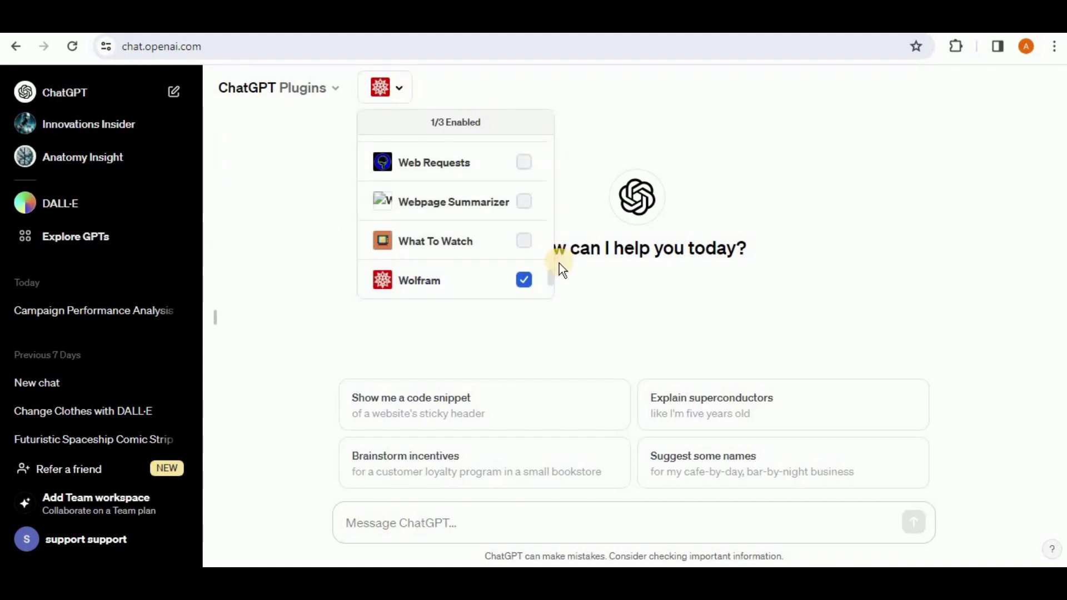
scroll(549, 273, "up", 5)
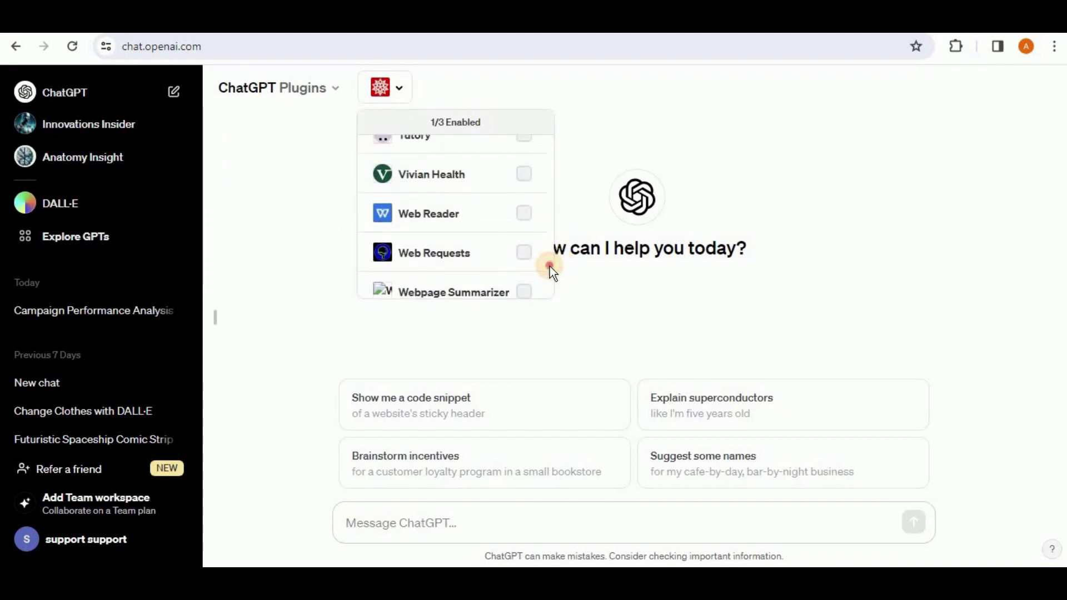
left_click_drag(550, 257, 553, 136)
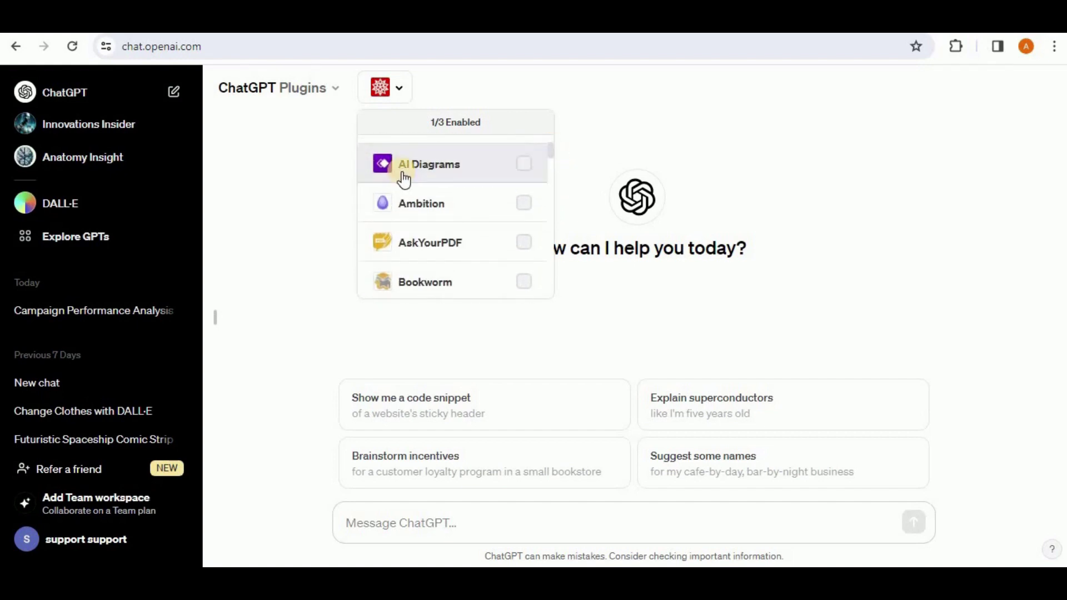
left_click(522, 163)
left_click(524, 164)
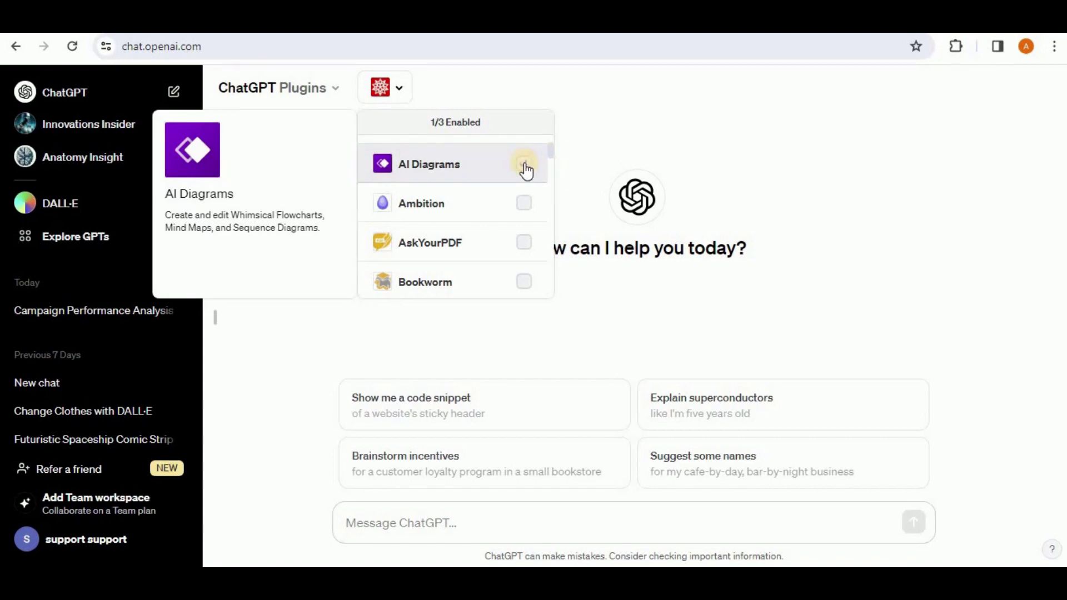
left_click(524, 164)
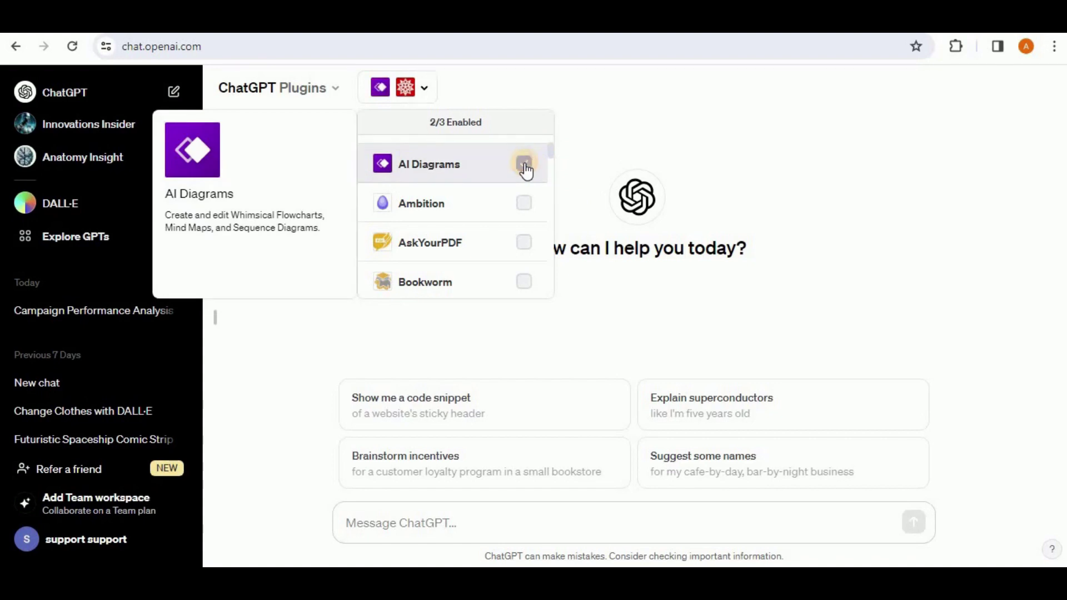
left_click(294, 317)
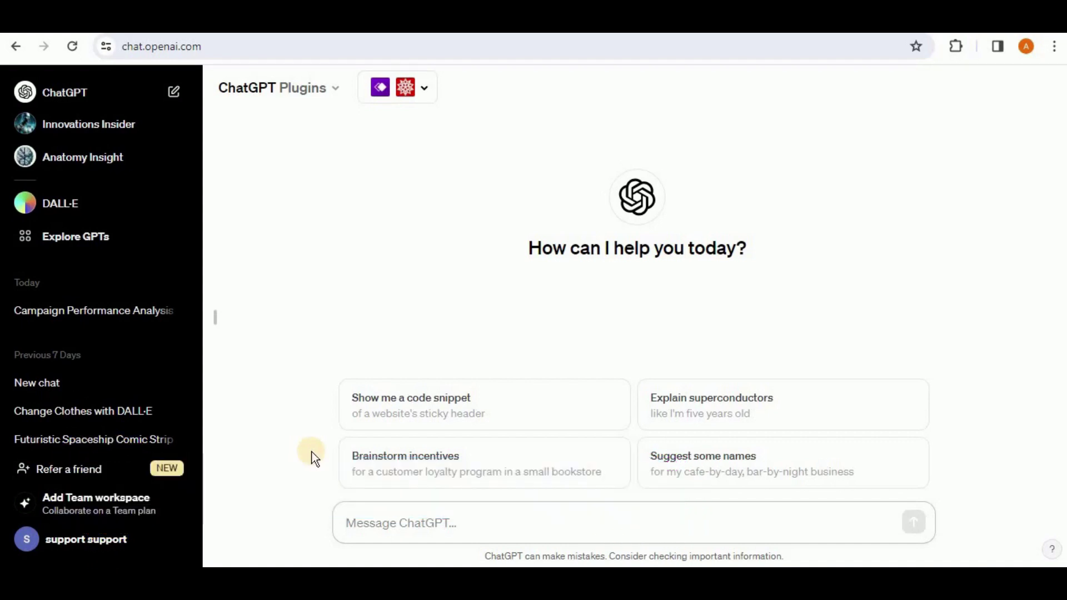
Send the prompt "Create a flow chart for slack app authentication flow" and view the generated diagram
type("Create a flow chart for slack app authentication flow")
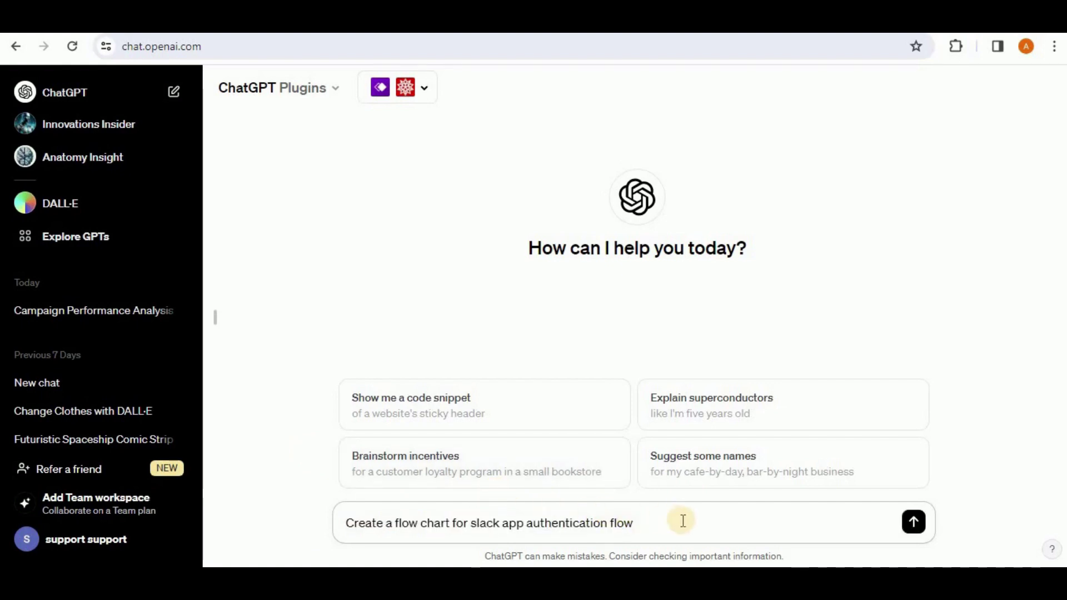
key("Return")
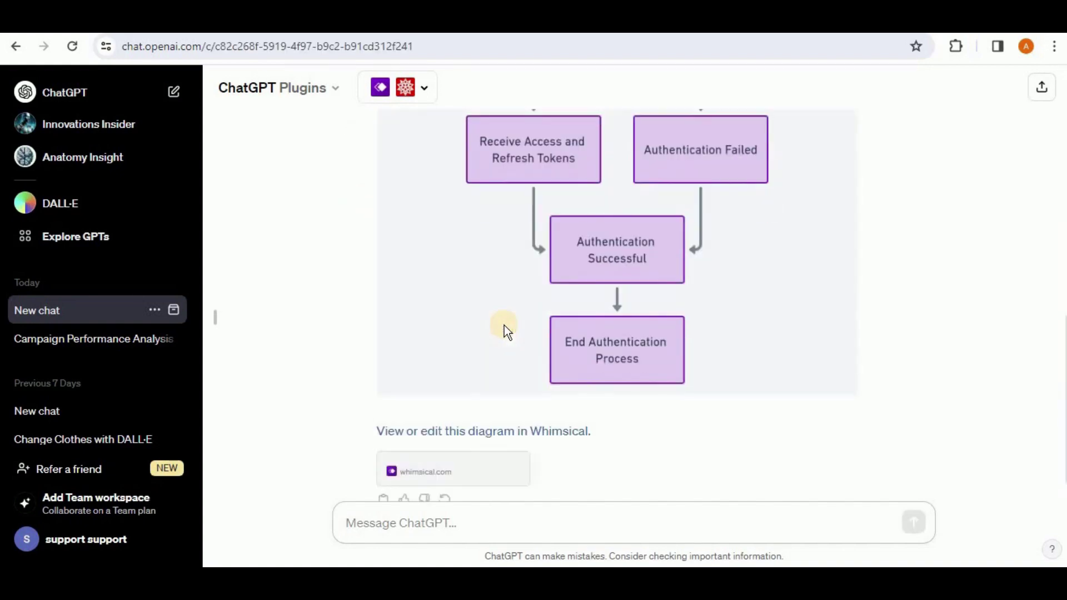
left_click_drag(1062, 489, 1061, 454)
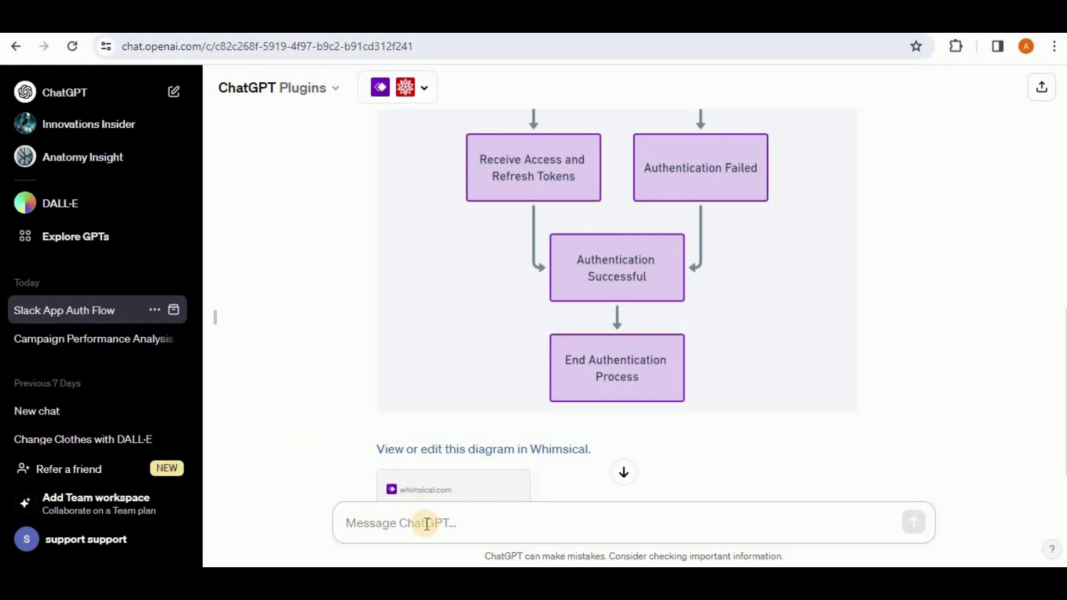
Send the prompt "create a class diagram for library management system" in the same chat
type("create a class diagram for library management system")
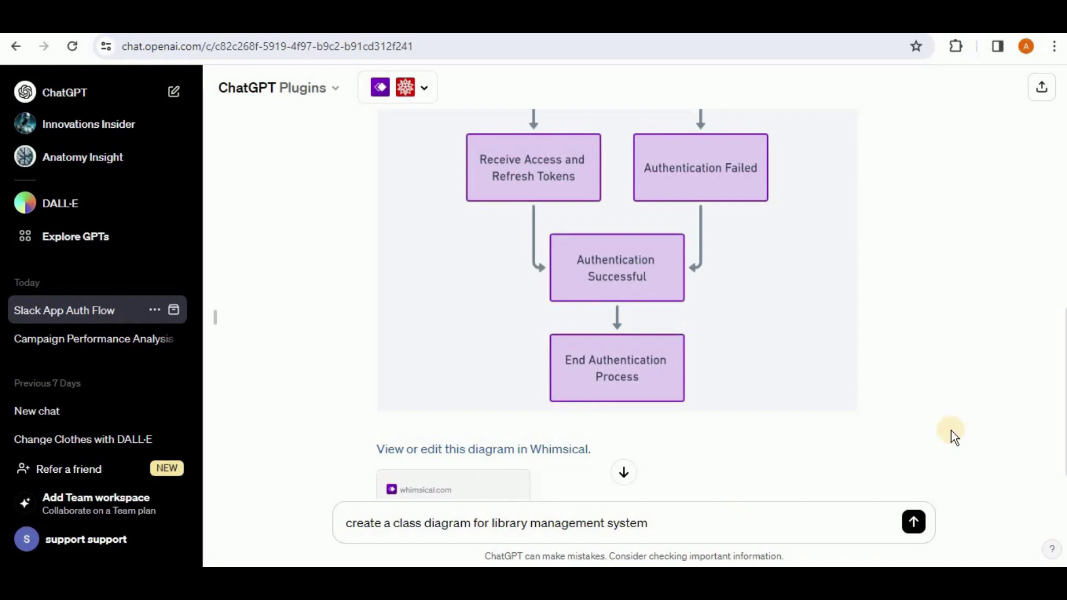
left_click(677, 529)
key("Return")
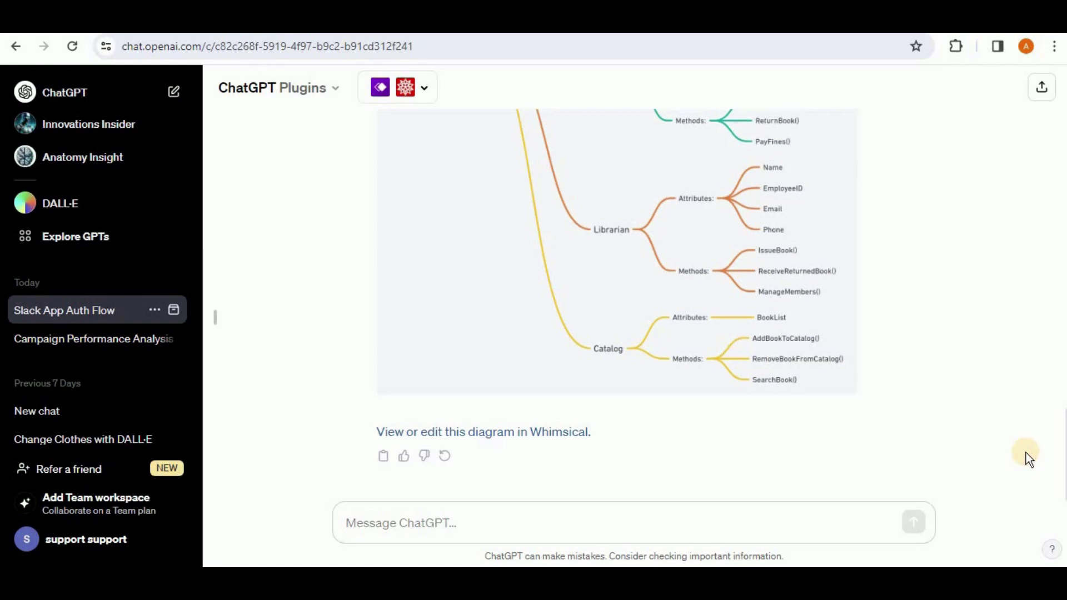
Examine the generated library management class diagram, including the attributes and methods of each class
scroll(1026, 452, "up", 5)
scroll(1026, 452, "up", 3)
scroll(1026, 452, "up", 1)
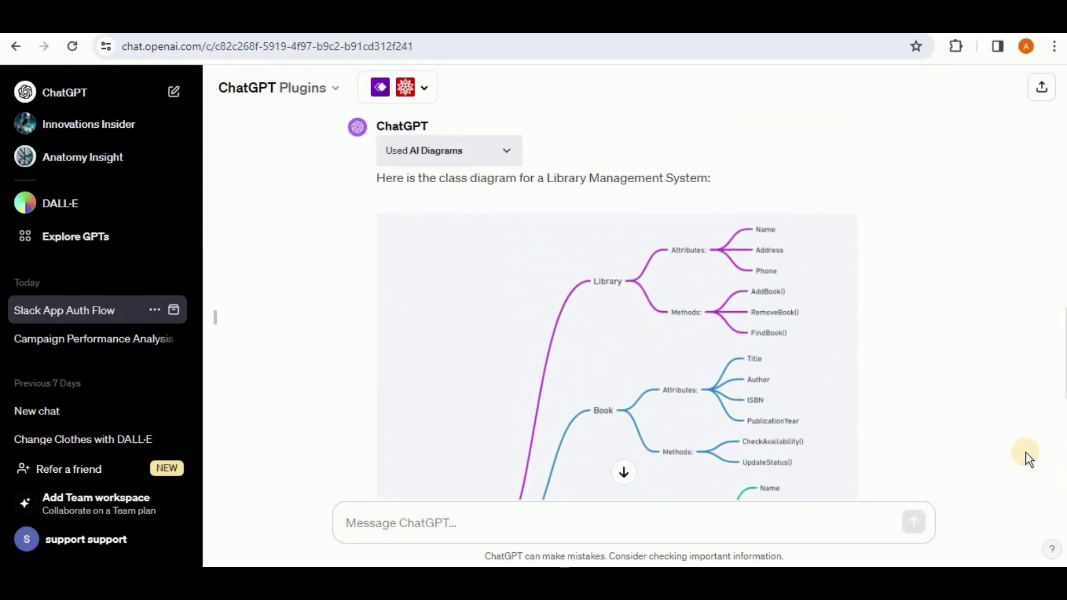
scroll(1026, 453, "down", 2)
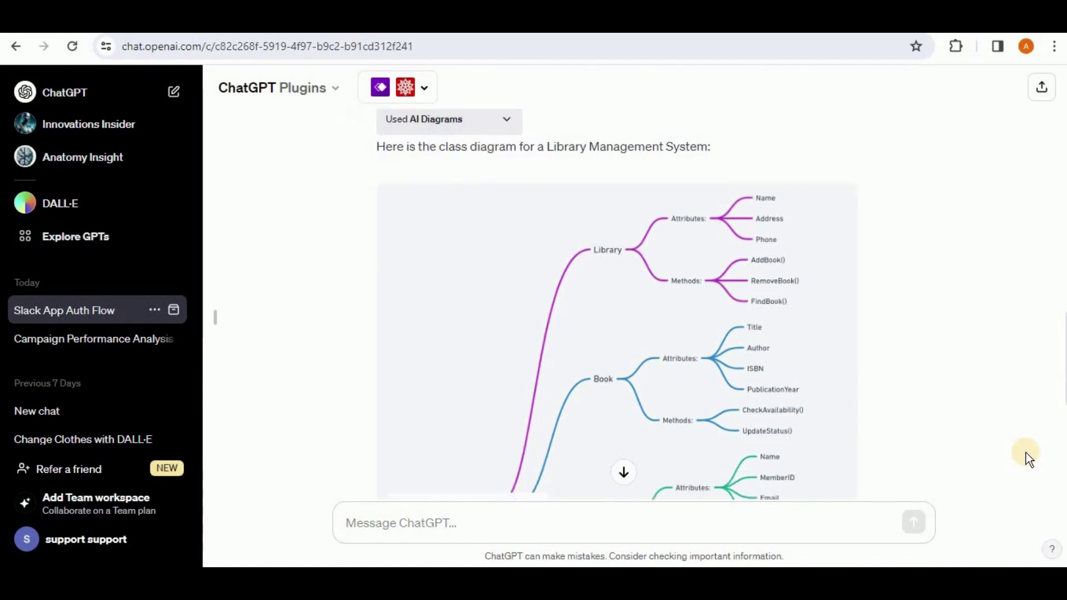
scroll(1026, 452, "down", 1)
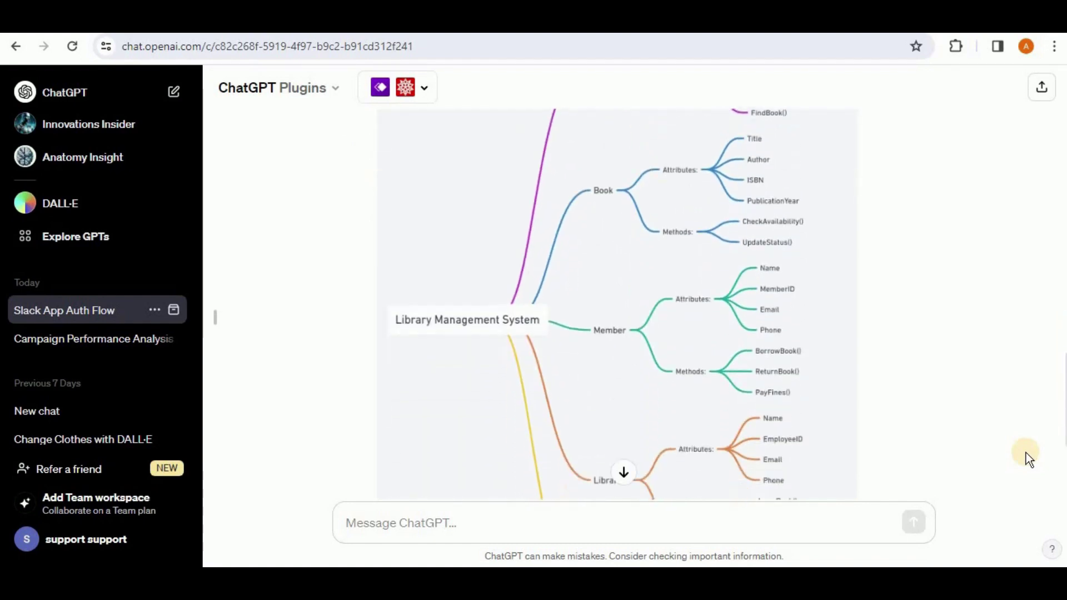
scroll(1026, 453, "down", 2)
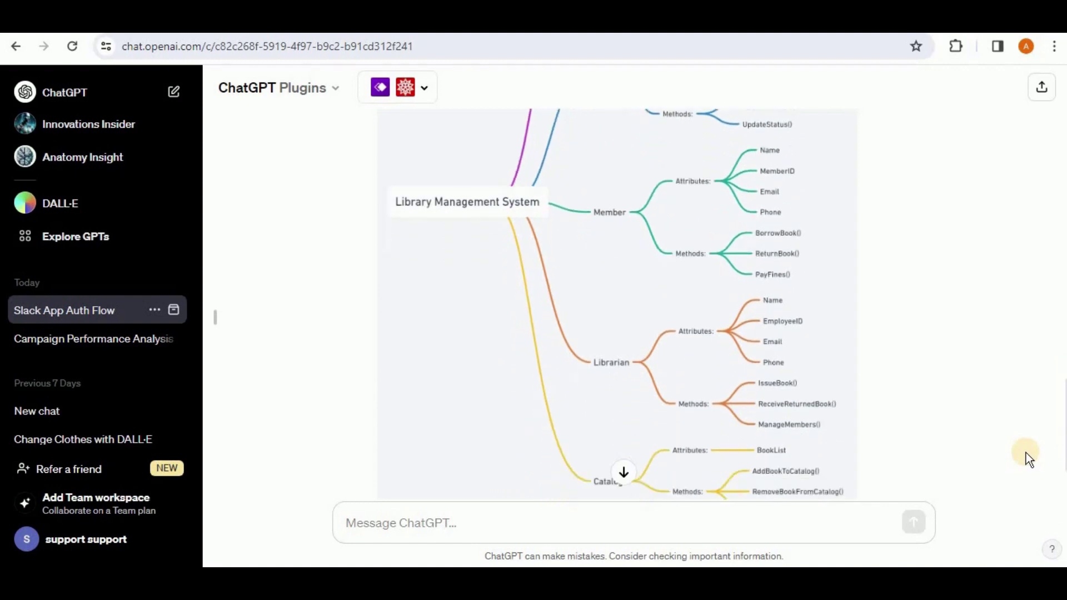
scroll(1025, 456, "up", 5)
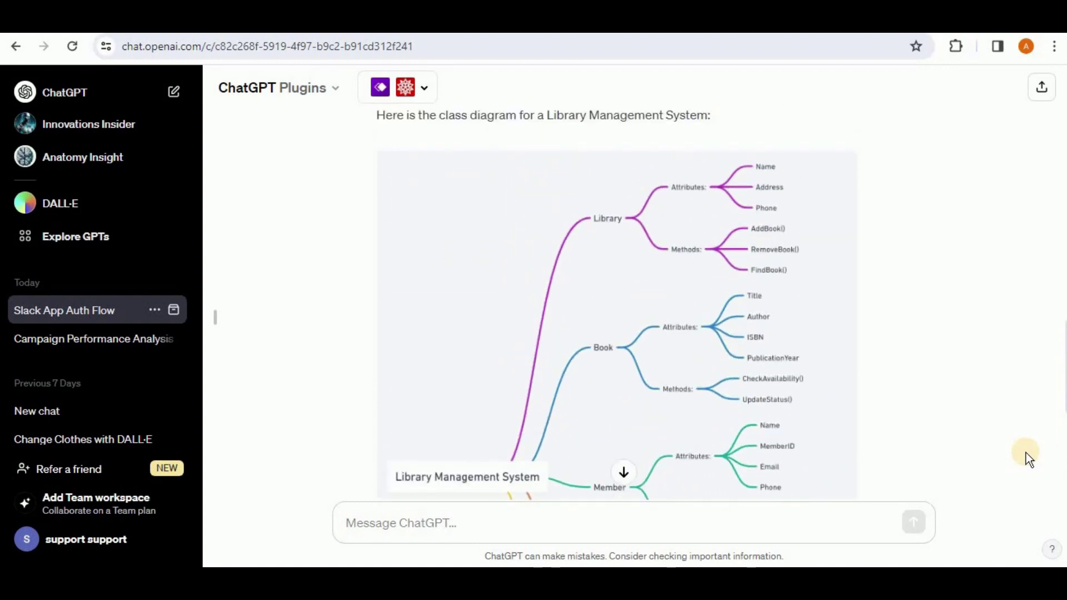
scroll(1026, 456, "down", 1)
scroll(1026, 456, "up", 2)
scroll(1026, 455, "down", 1)
scroll(1026, 456, "down", 5)
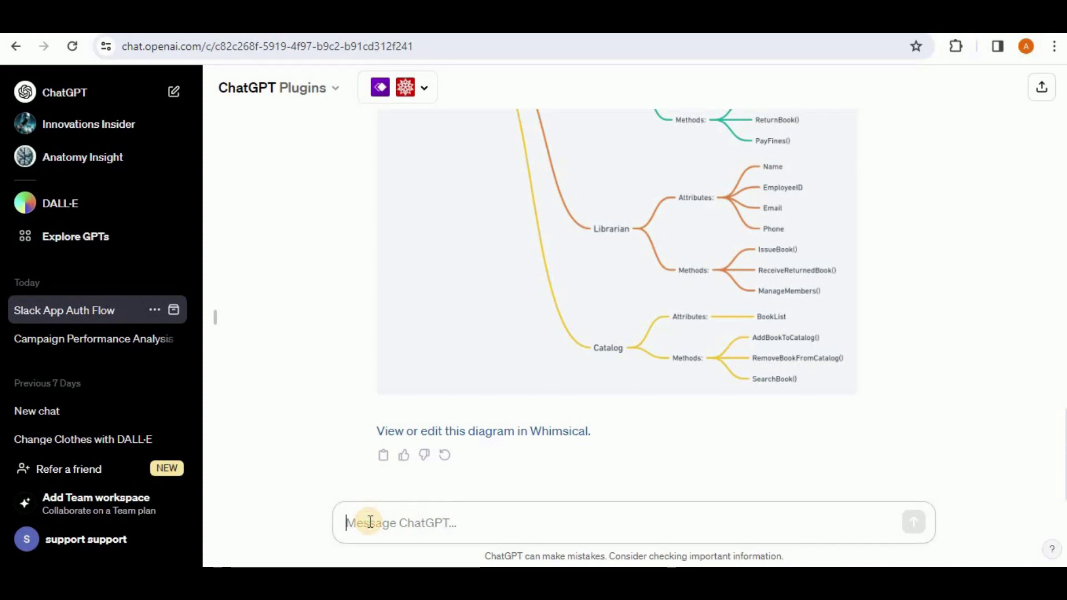
Request a directed graph of the 5 biggest US airports, with edges between every pair labelled with the flight distance between the two airports
type("Generate directed Graph for 5 biggest airports in the US with the edges between every pair and each edge labelled with the flight distance between two airports")
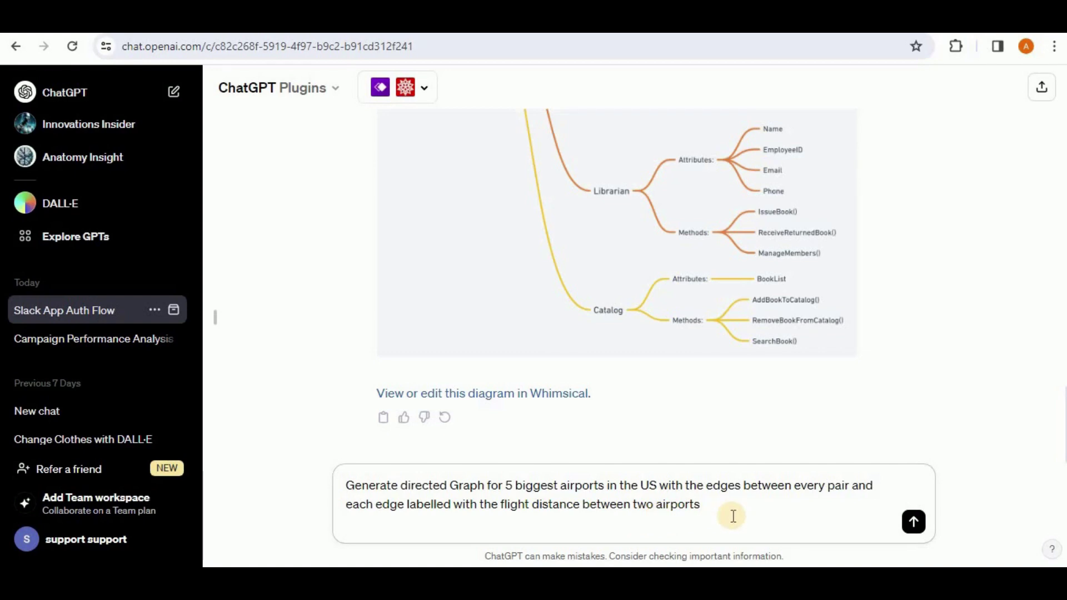
key("Return")
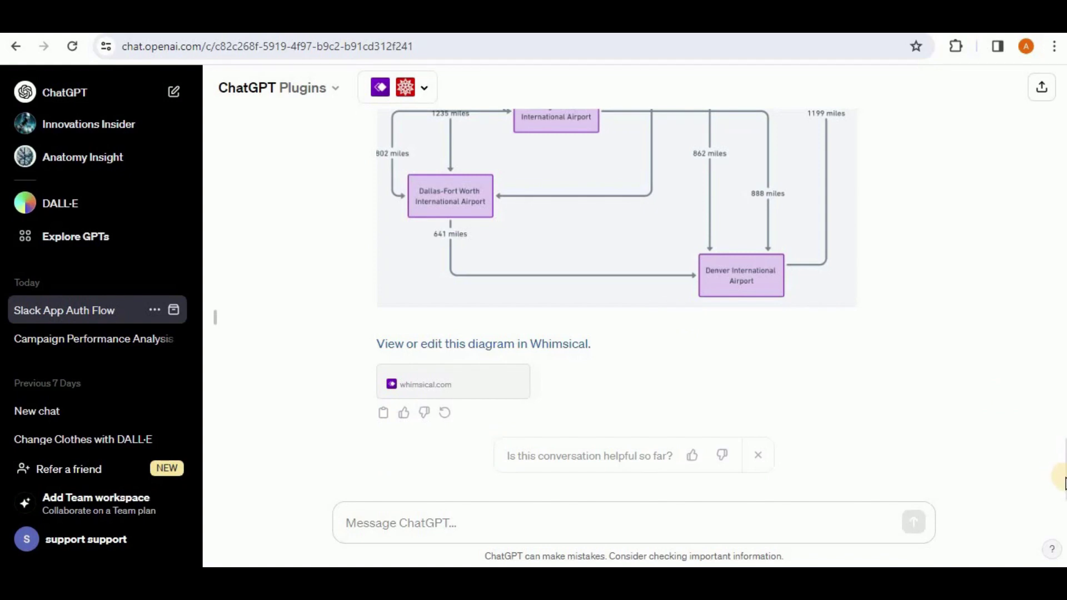
Review the generated airport graph and the list of plugins used to answer the request
scroll(1062, 466, "up", 2)
scroll(1063, 456, "up", 2)
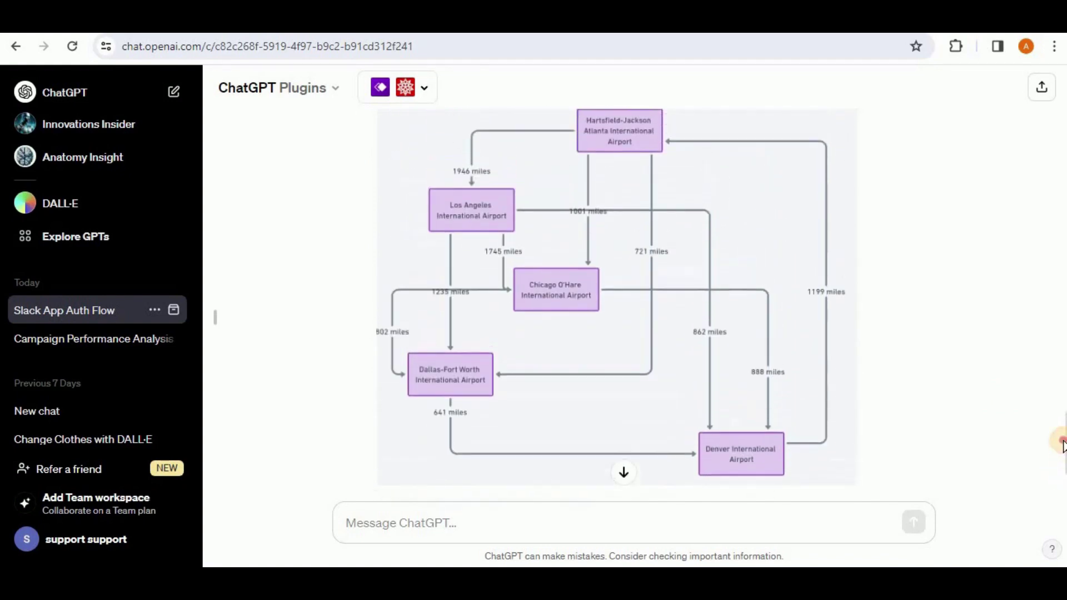
scroll(1062, 453, "down", 1)
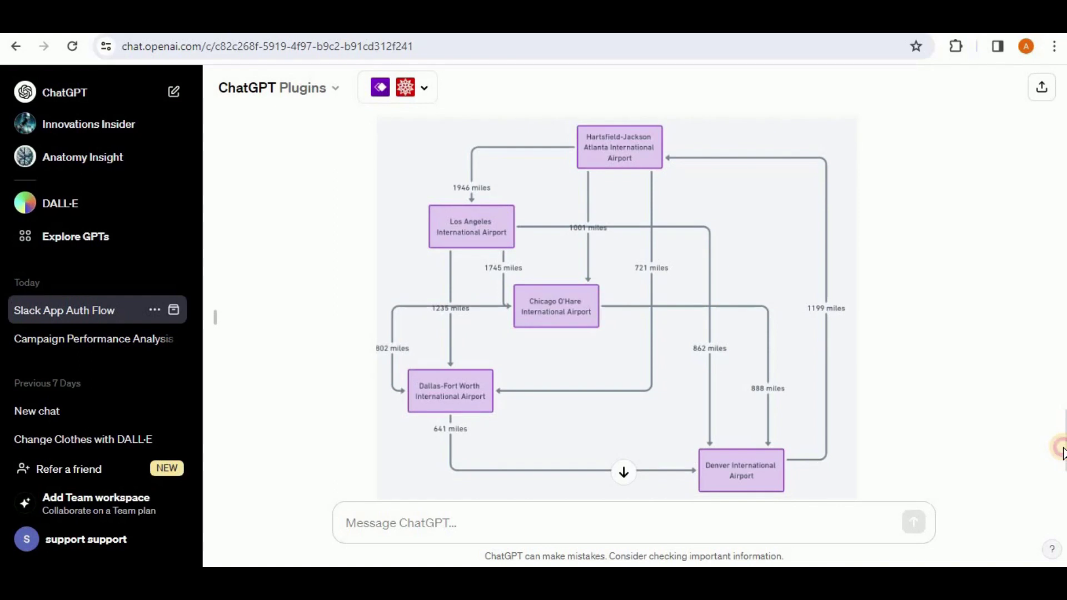
scroll(1063, 445, "up", 1)
scroll(1062, 441, "up", 6)
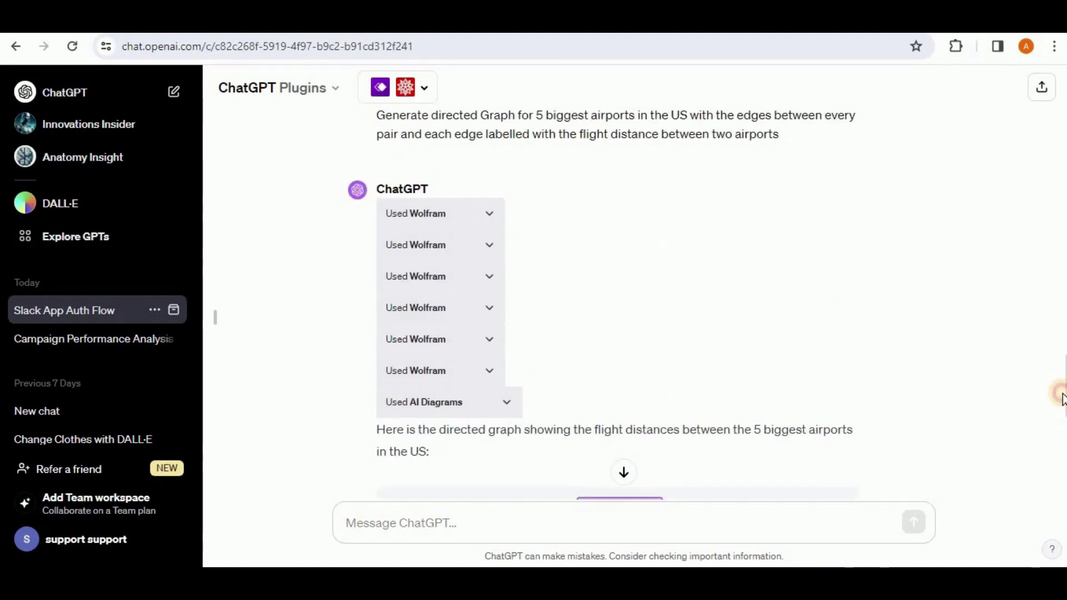
scroll(1061, 395, "down", 5)
scroll(617, 305, "down", 2)
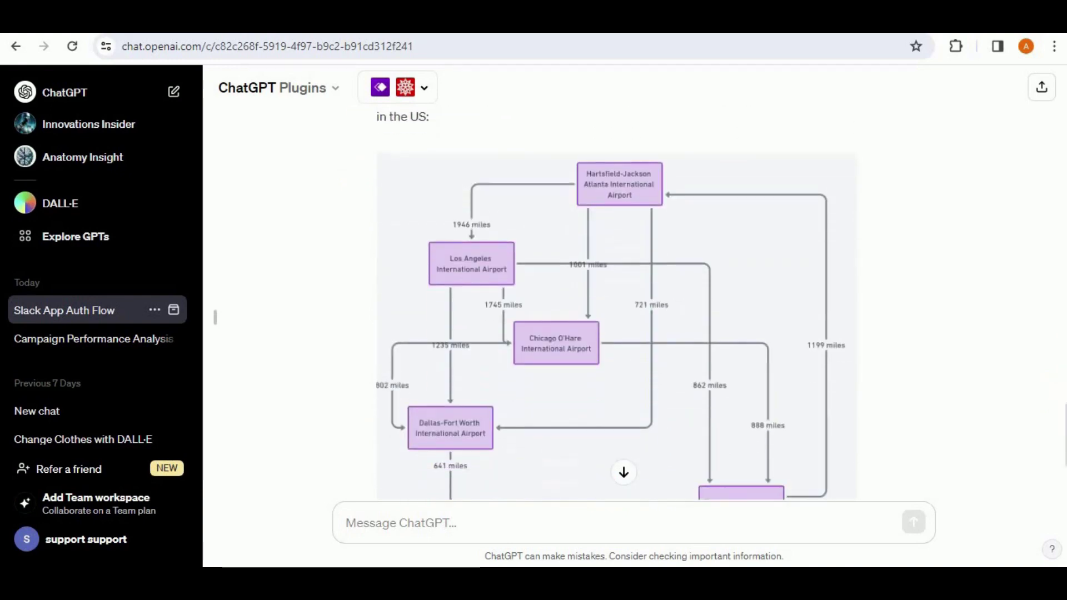
Look over the rest of the airport graph and open it in Whimsical to inspect the editable version
scroll(617, 305, "down", 2)
scroll(959, 495, "down", 1)
scroll(960, 495, "up", 1)
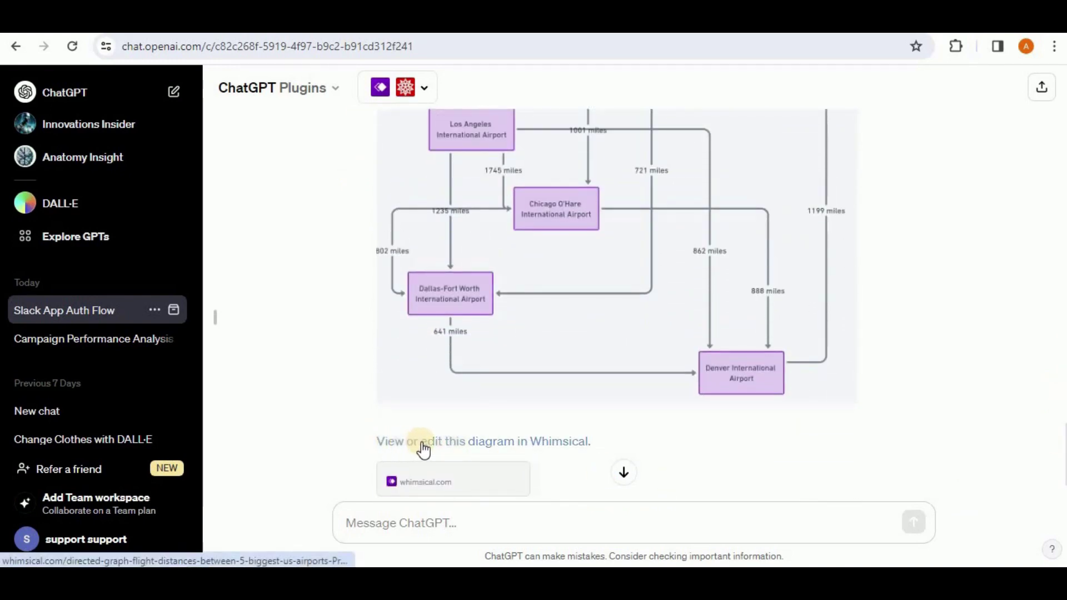
left_click(537, 444)
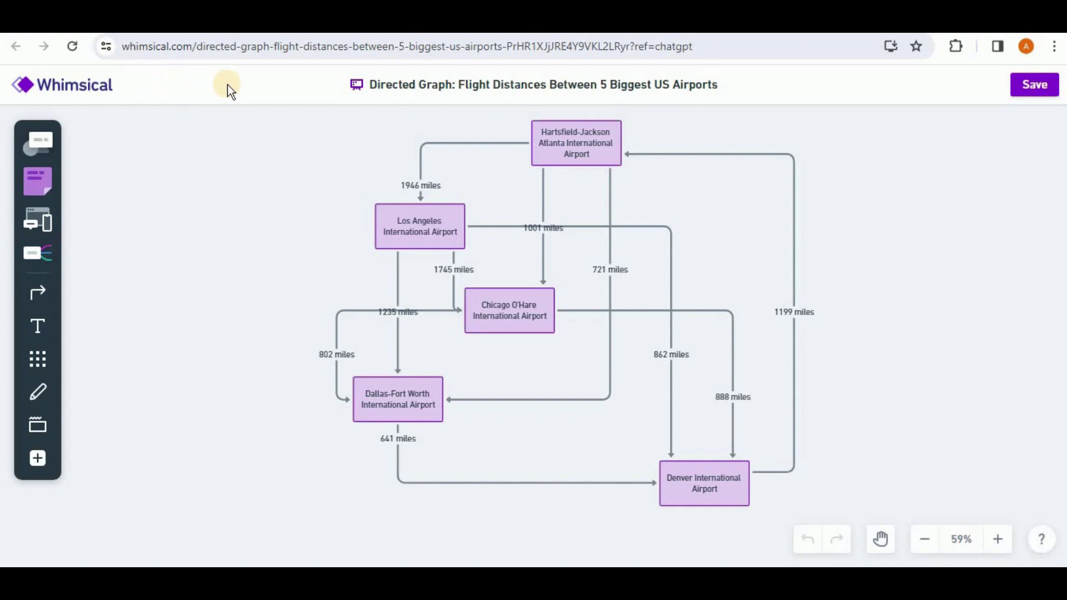
left_click(554, 137)
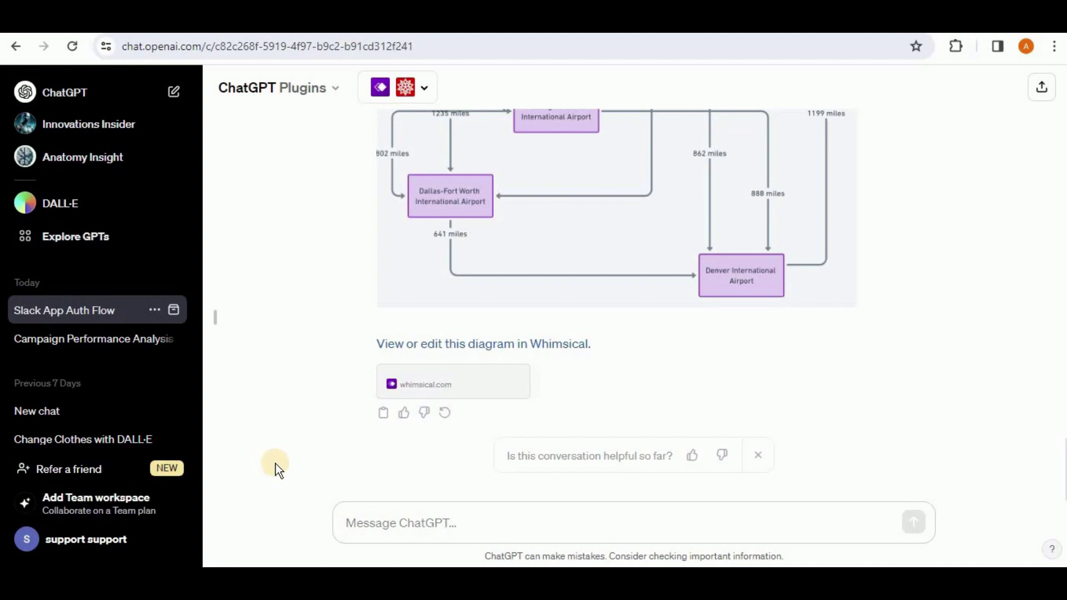
Send the Java code of the Observer package, including the abstract Weather class with its notifyMe(double d) method, as a prompt in the ChatGPT chat
left_click(374, 522)
key("ctrl+v")
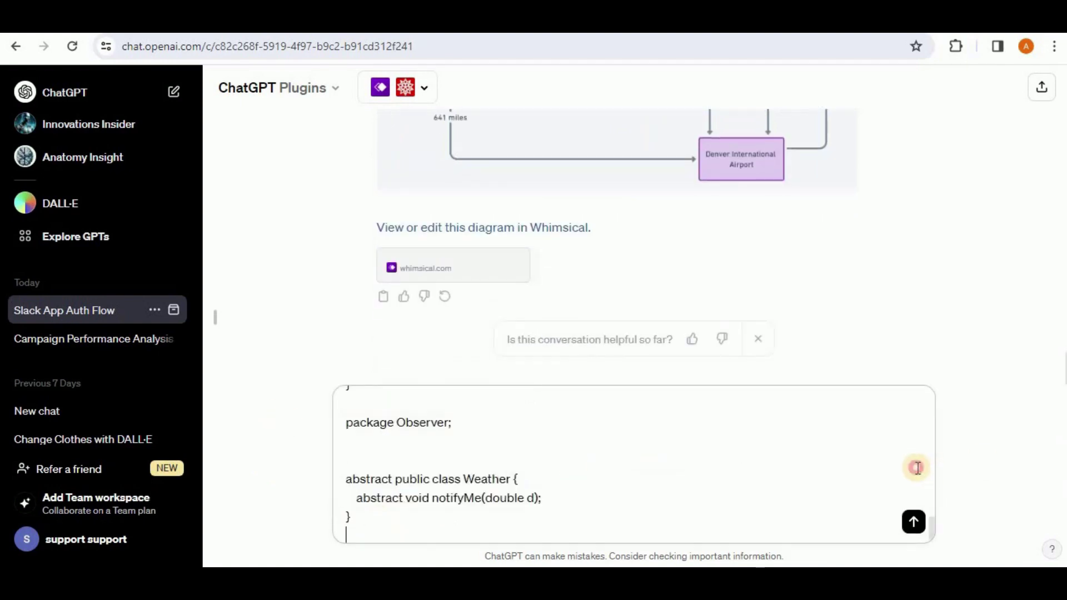
mouse_move(935, 524)
left_mouse_down()
mouse_move(932, 358)
mouse_move(936, 531)
left_mouse_up()
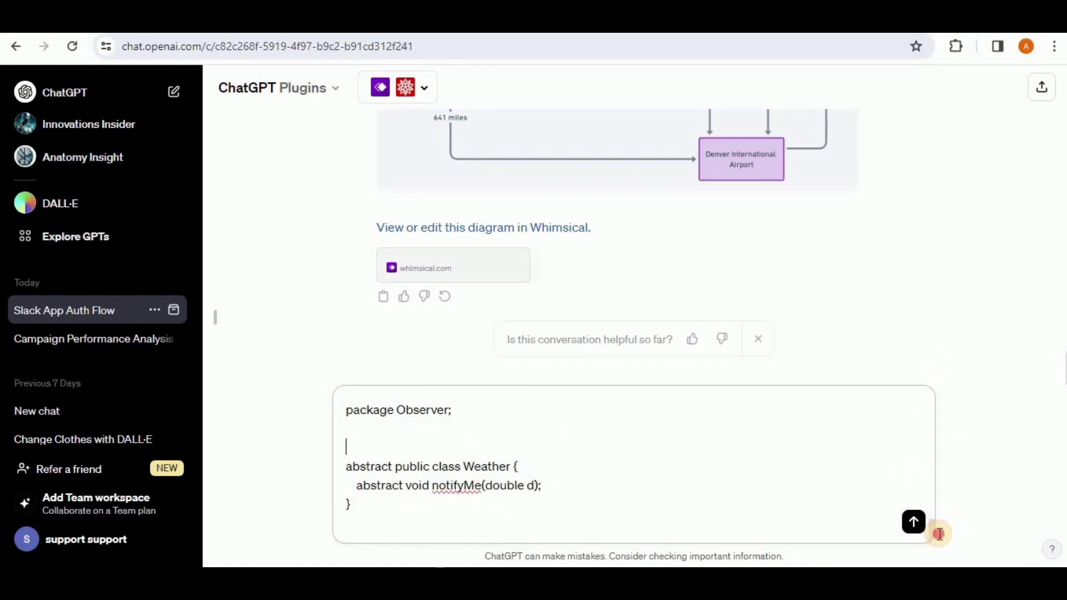
left_click(778, 493)
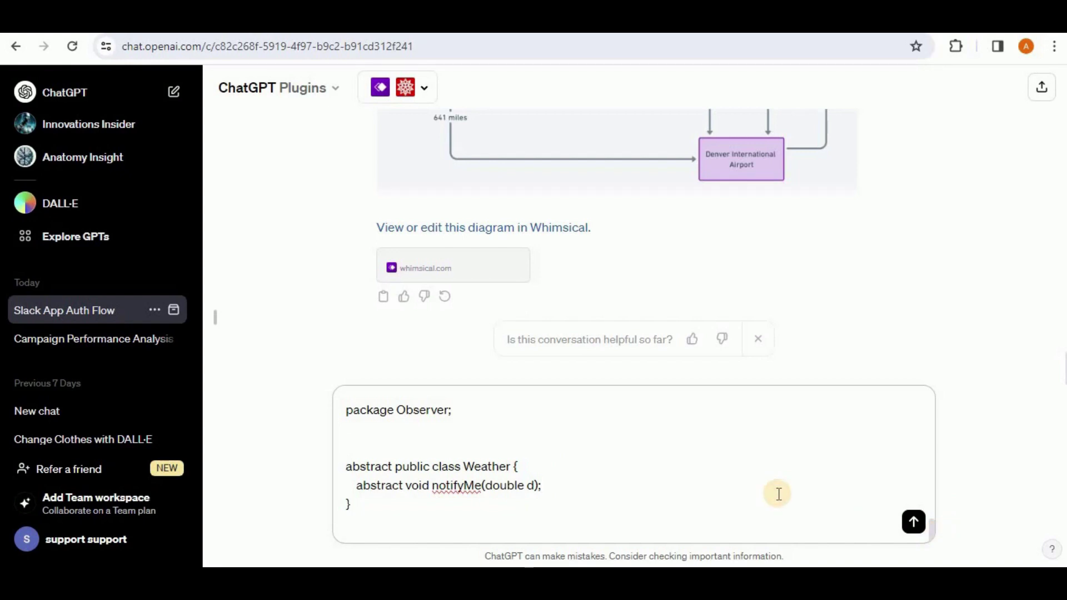
key("Return")
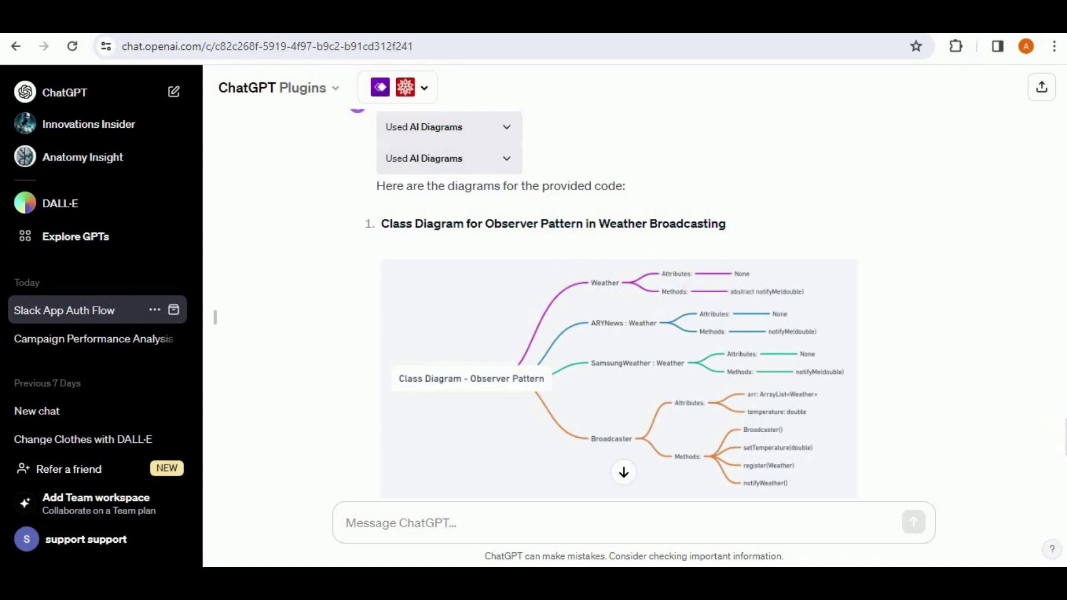
Review the Observer pattern class diagram and the weather notification sequence diagram generated from the code
scroll(568, 266, "down", 3)
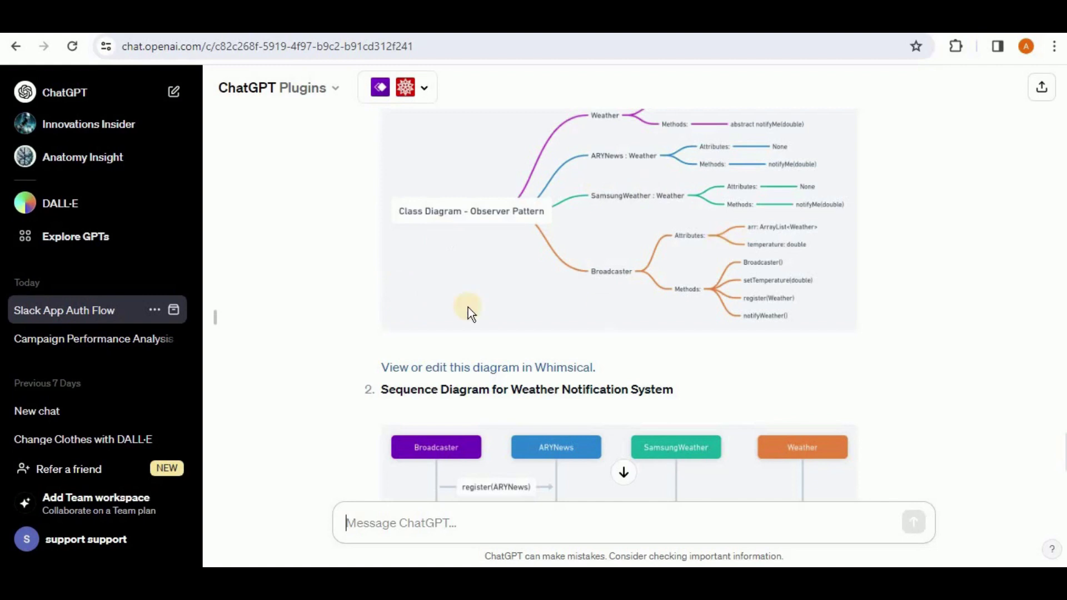
scroll(1060, 468, "down", 3)
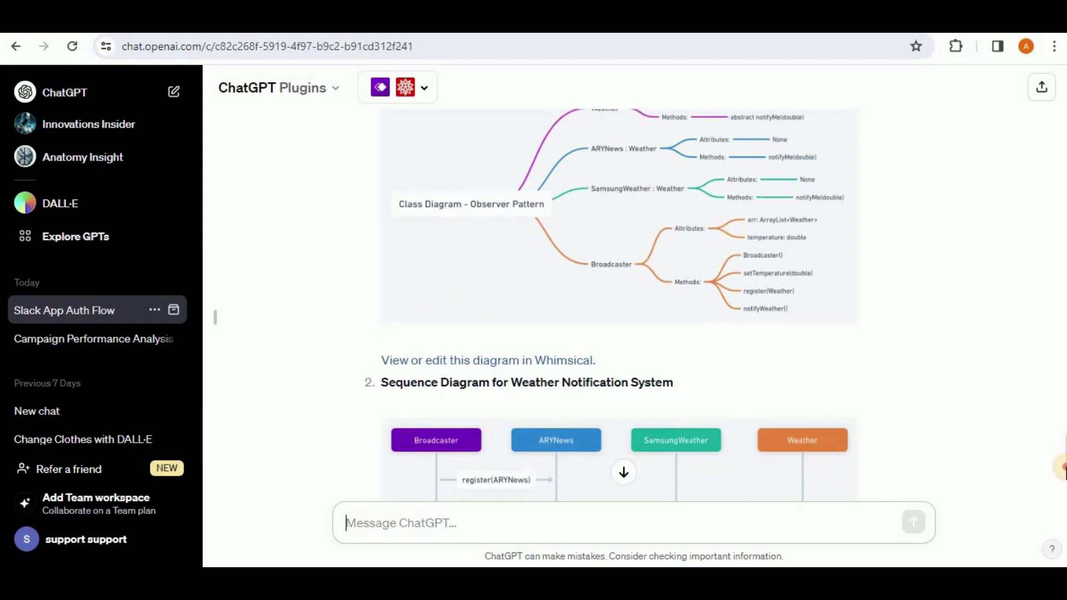
scroll(1061, 467, "down", 2)
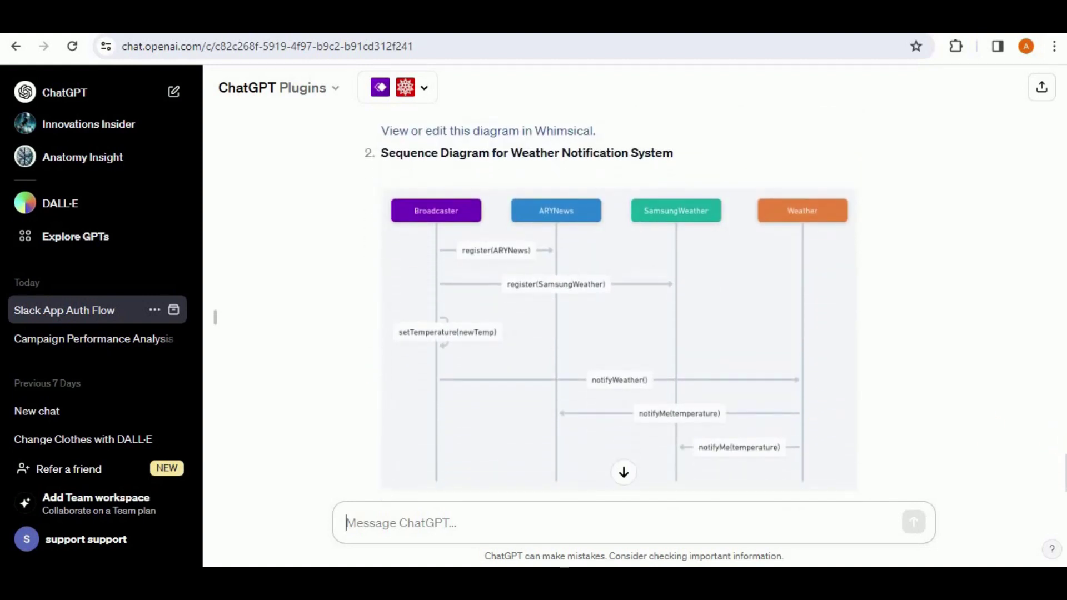
scroll(610, 305, "down", 1)
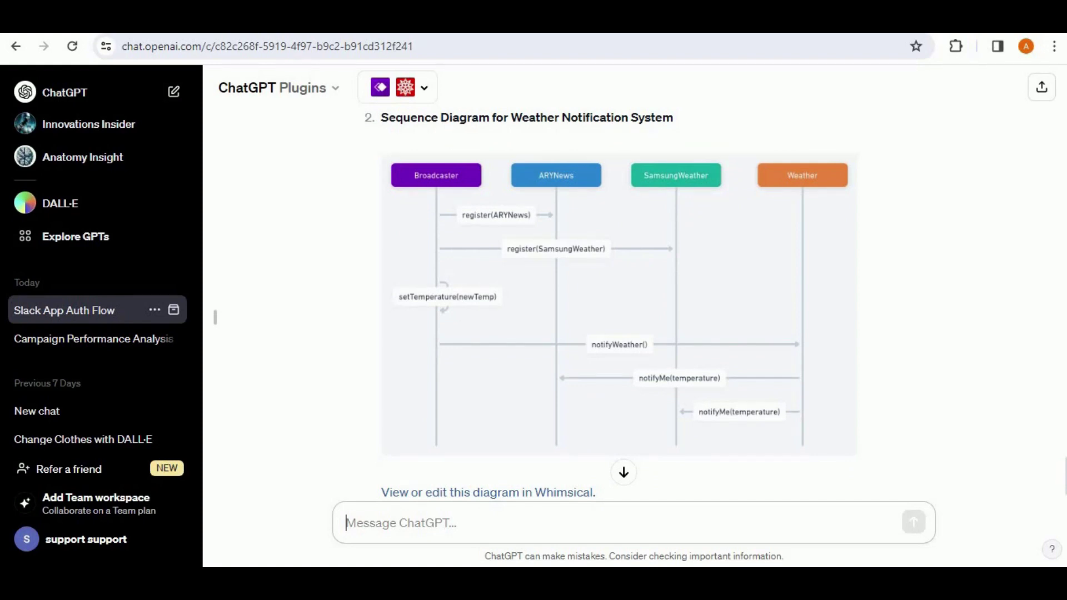
scroll(684, 409, "up", 1)
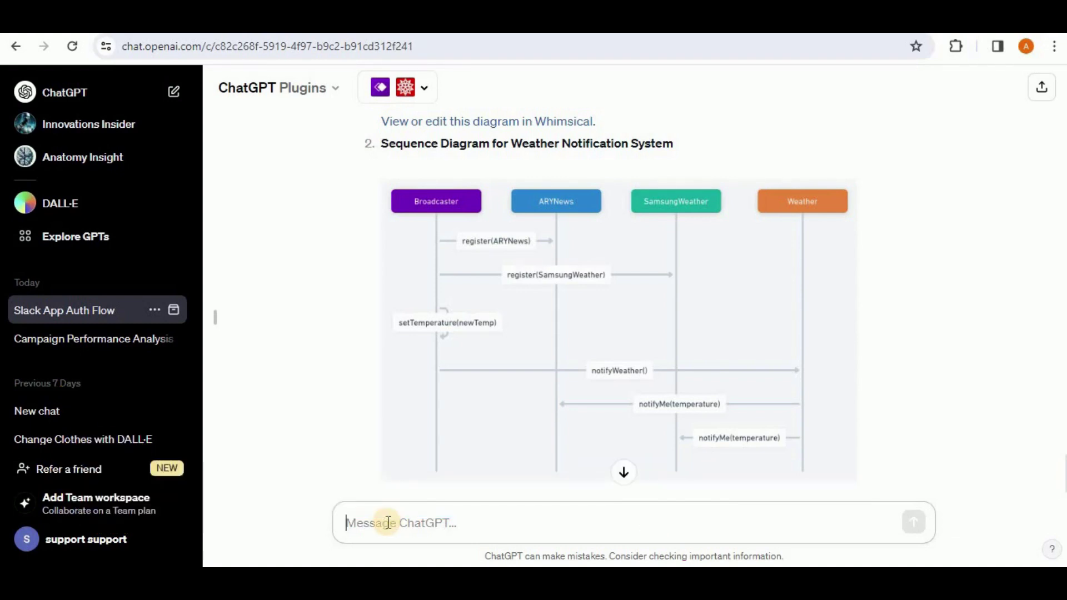
Send the prompt "Topic: {how to create a flipbook with FlipBuilder} Create a mind map on the topic above."
type("Topic: {How to create a flipbook with FlipBuilder} Create a mind map on the topic above.")
left_click_drag(387, 524, 848, 529)
left_click(848, 528)
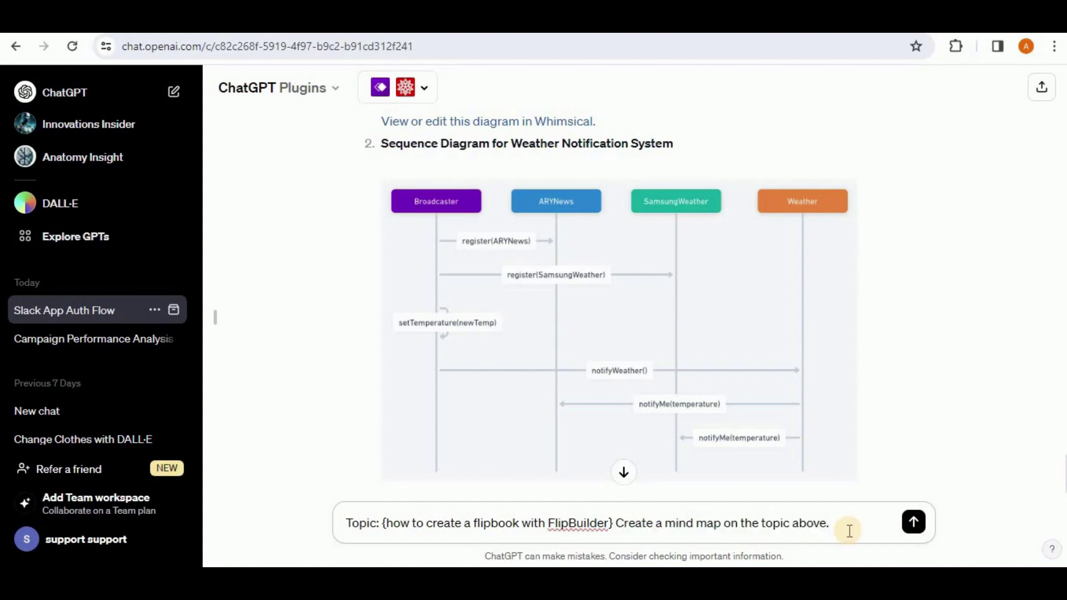
key("Return")
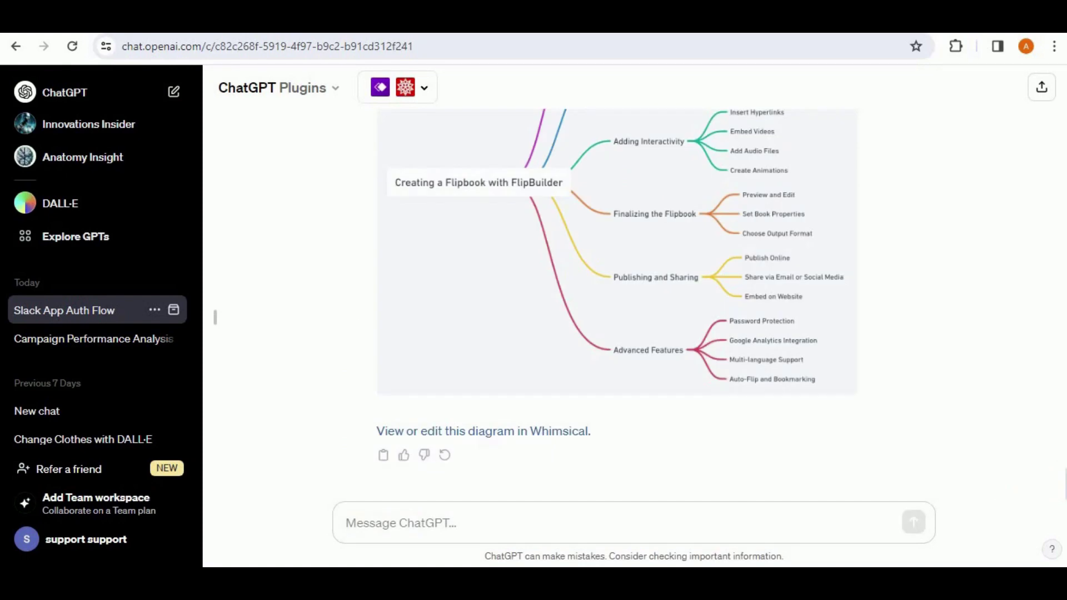
Examine the generated flipbook mind map, from the Getting Started branch to Advanced Features
scroll(1061, 486, "up", 2)
scroll(1062, 479, "up", 3)
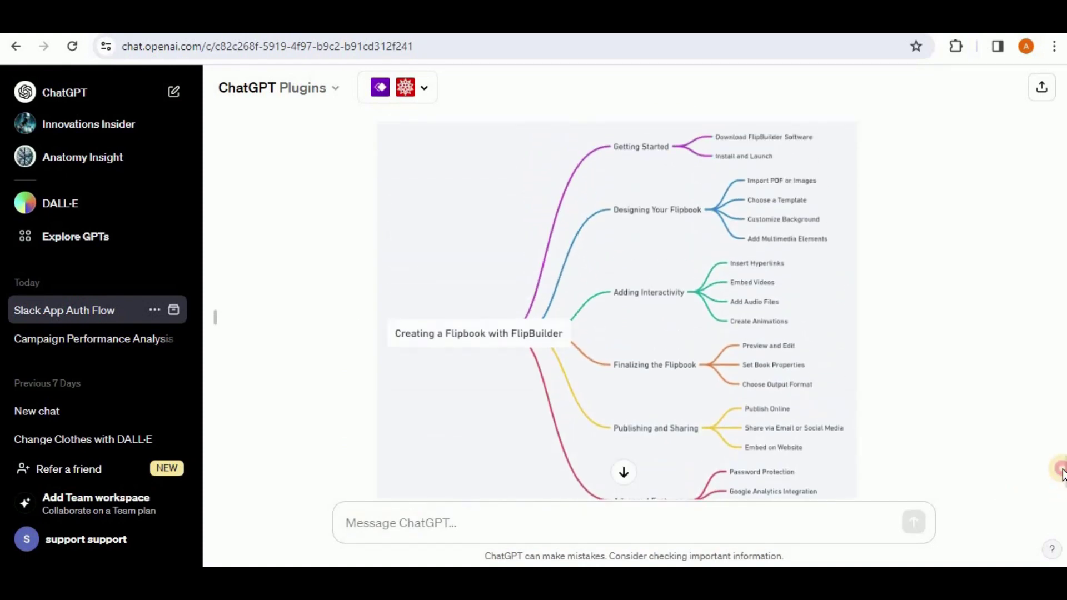
scroll(1062, 479, "down", 1)
scroll(1062, 479, "down", 1)
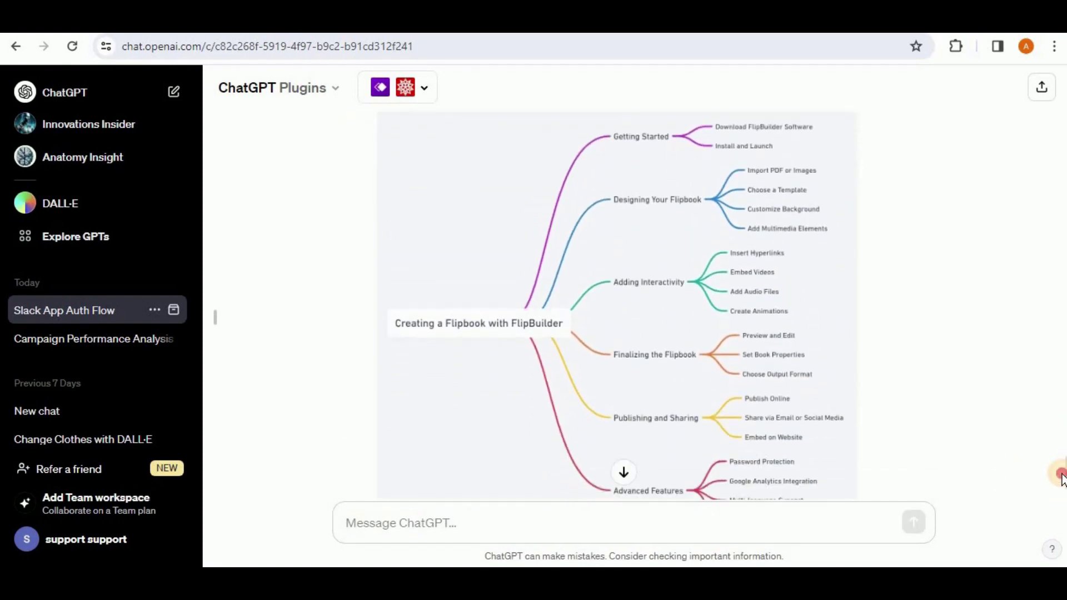
scroll(1063, 479, "down", 1)
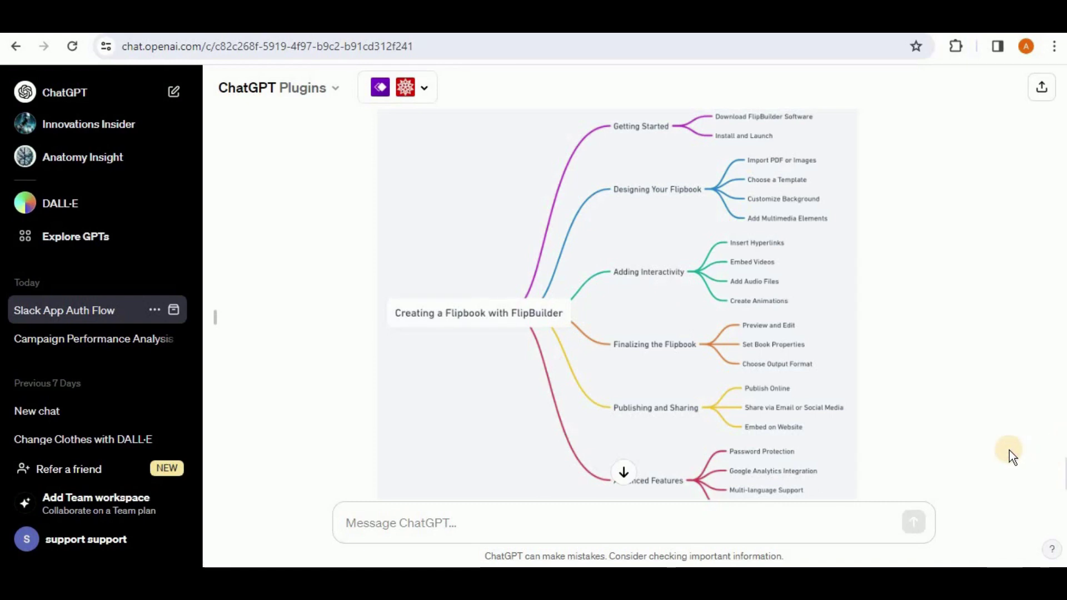
scroll(1009, 450, "down", 3)
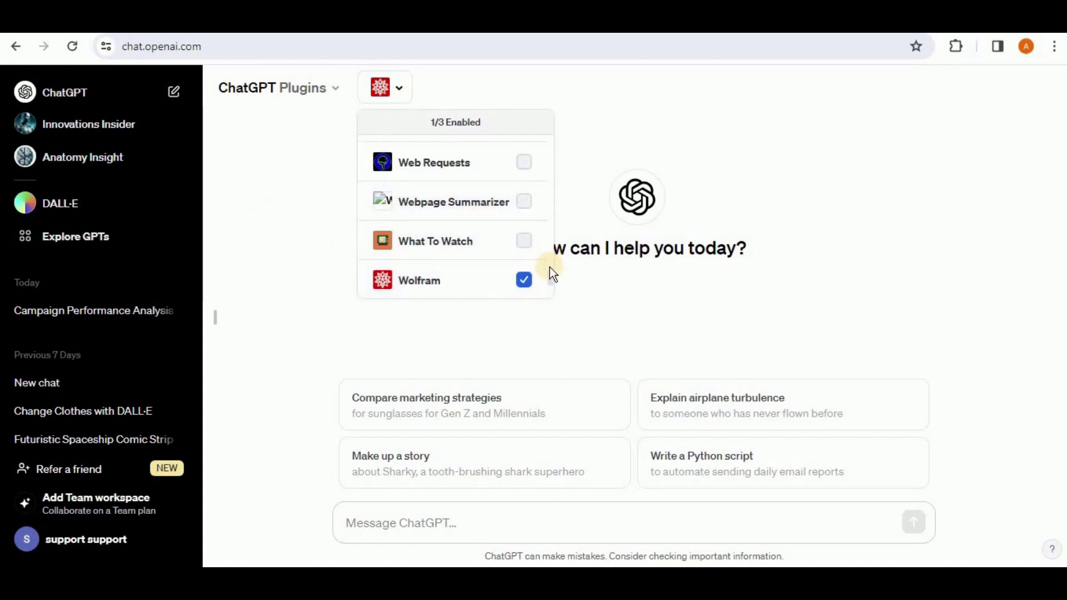
Enable the Diagrams: Show Me plugin alongside Wolfram for the new chat
scroll(551, 281, "down", 2)
scroll(550, 261, "up", 3)
scroll(550, 255, "up", 15)
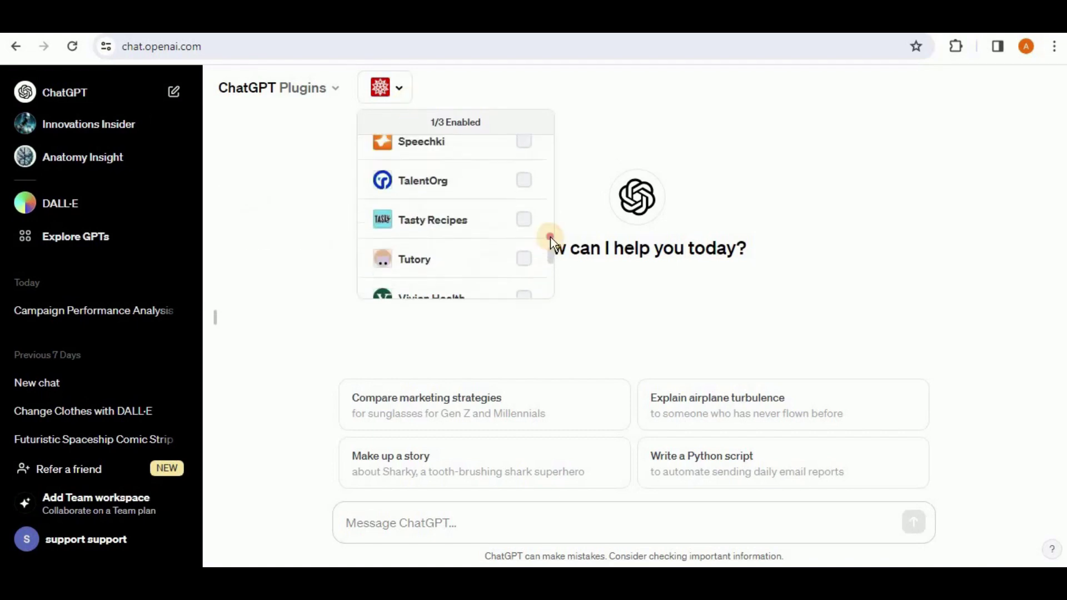
scroll(546, 212, "up", 10)
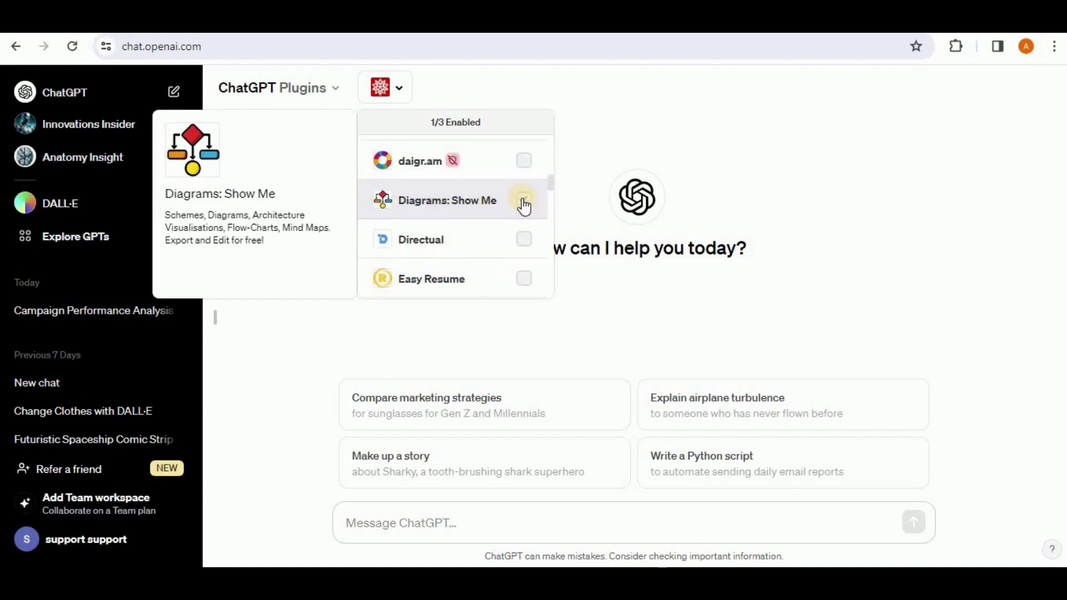
left_click(523, 200)
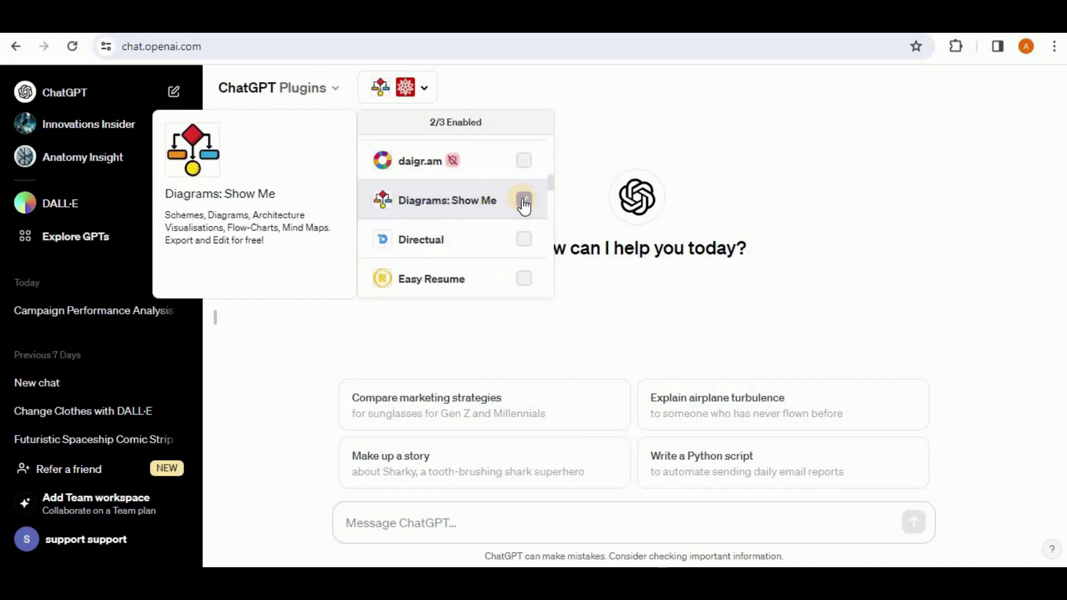
left_click(645, 138)
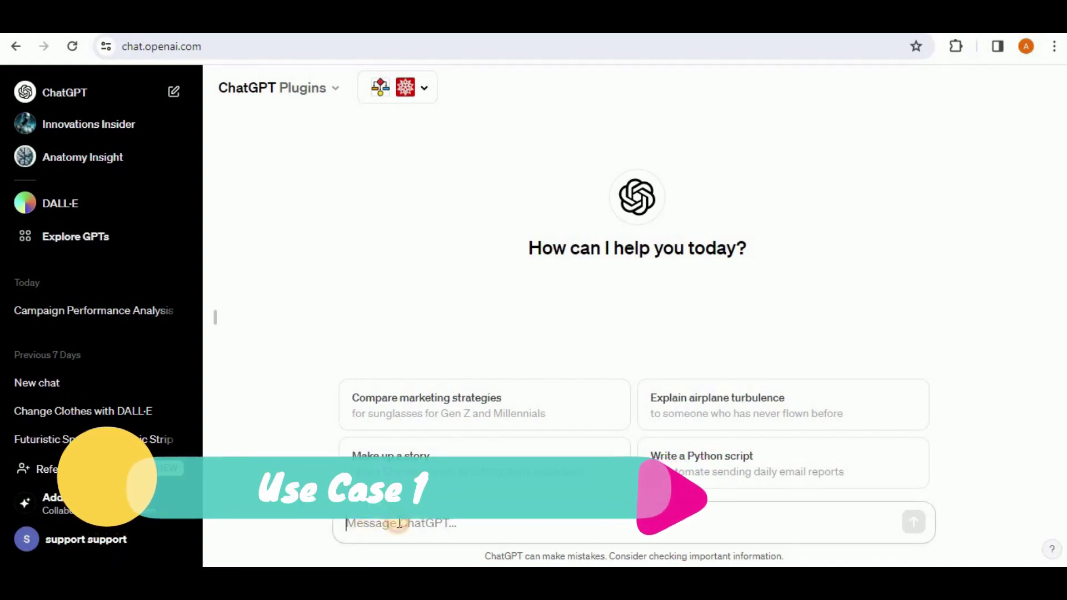
Send the prompt "Create a flow chart for slack app authentication flow" in the new chat
type("Create a flow chart for slack app authentication flow")
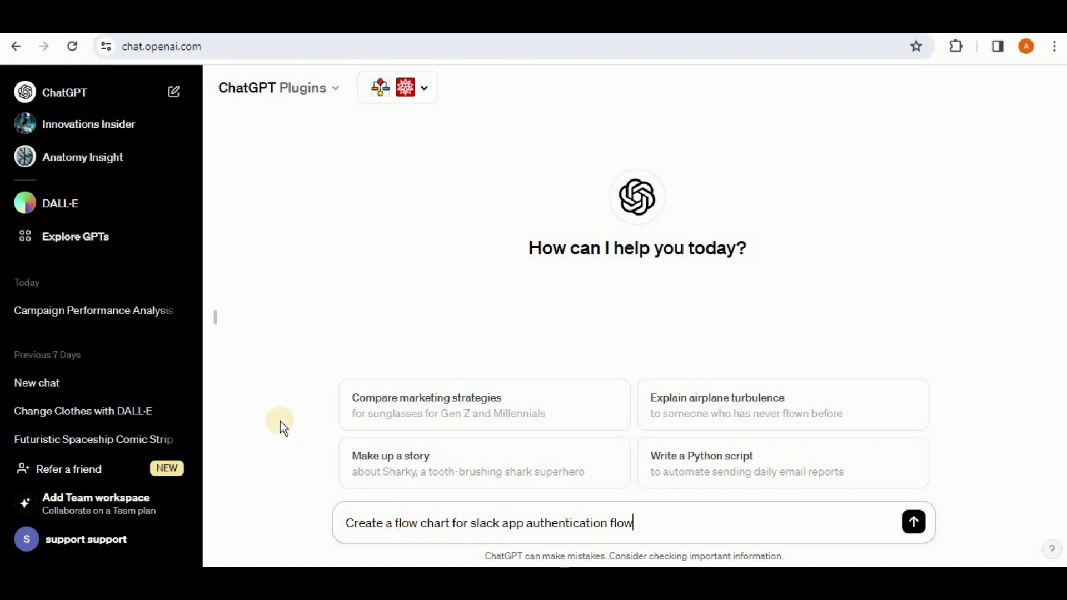
key("Return")
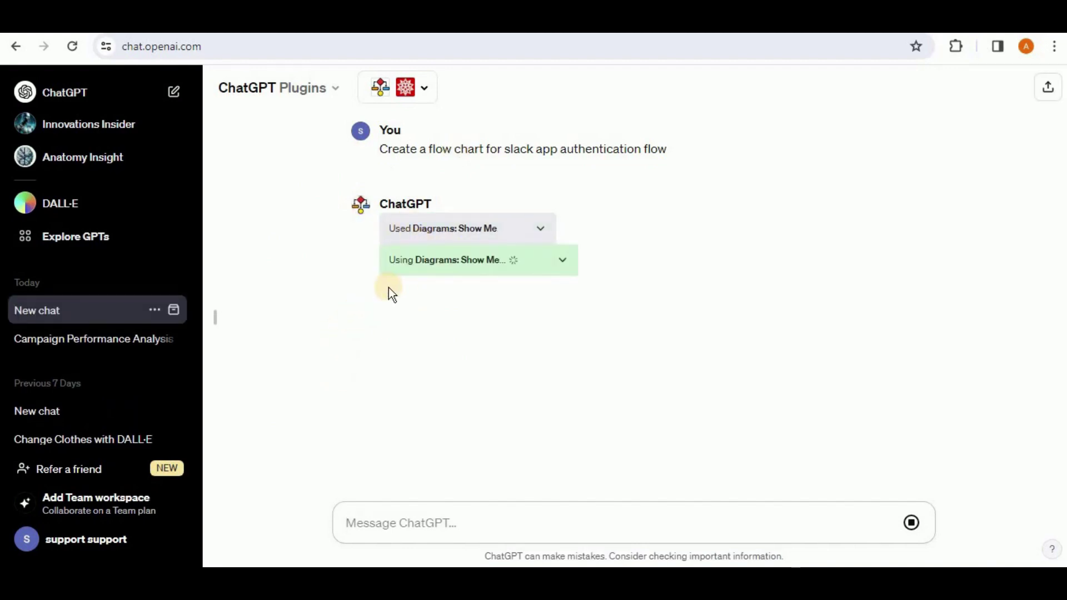
Examine the Slack authentication flow chart from the User node to the access token and error branches, including the editing options offered below it
scroll(1003, 467, "down", 3)
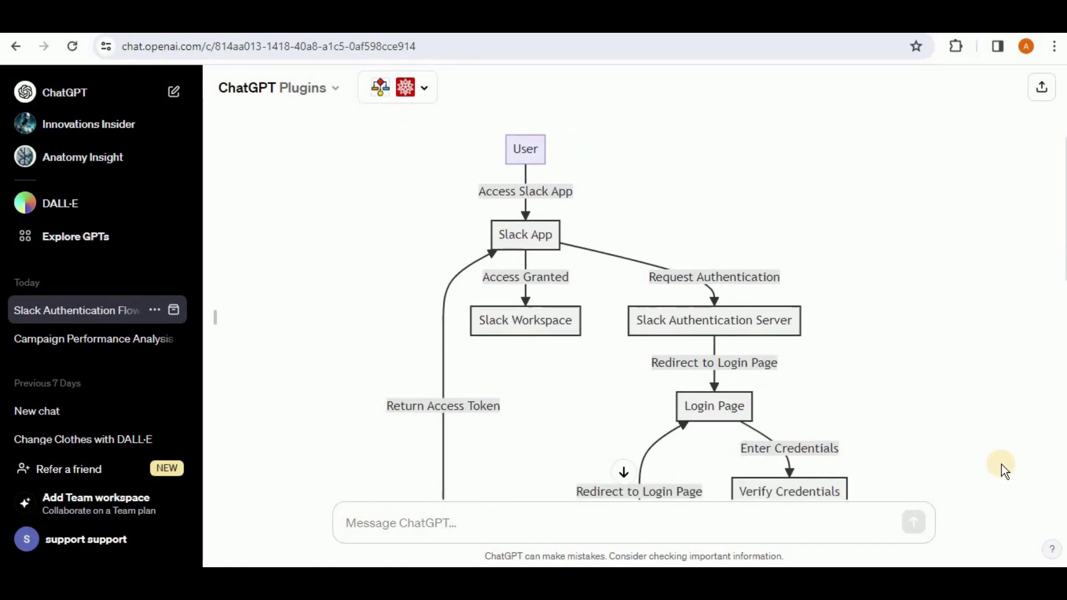
scroll(1002, 464, "down", 1)
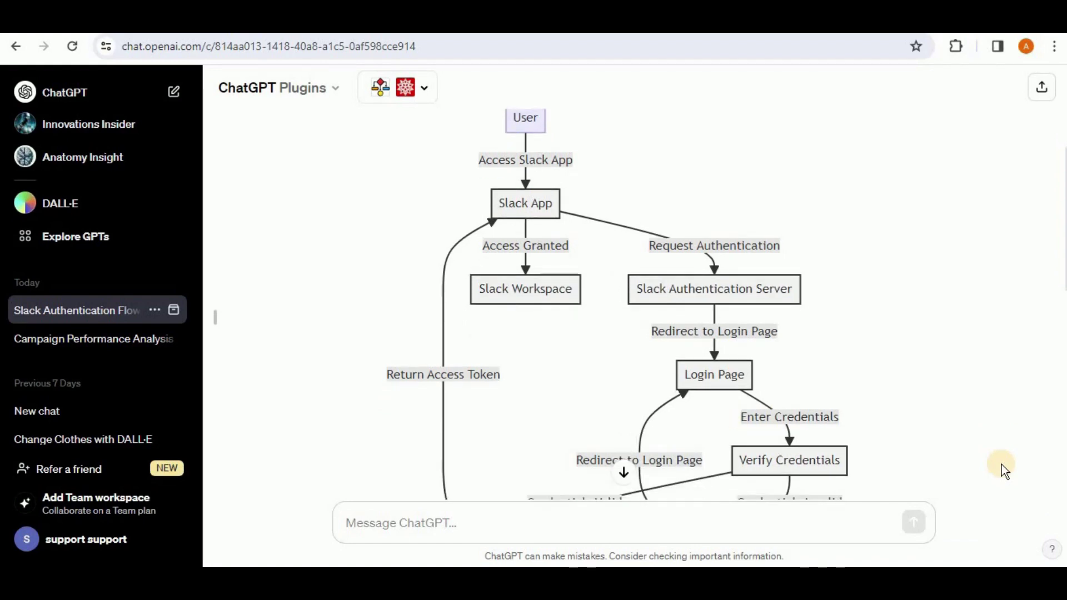
scroll(1001, 465, "down", 1)
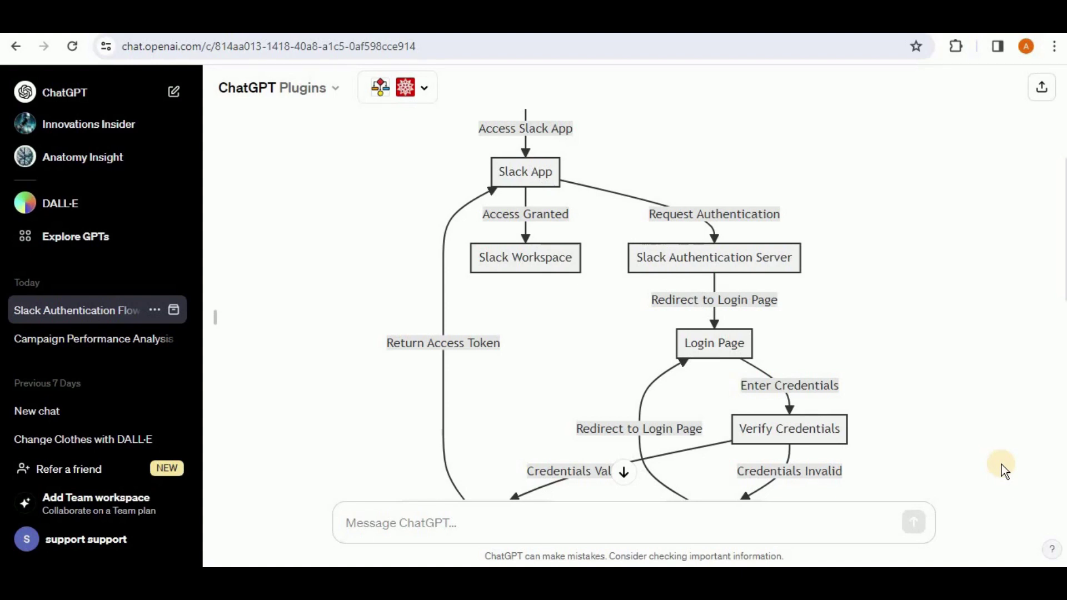
scroll(1002, 464, "down", 1)
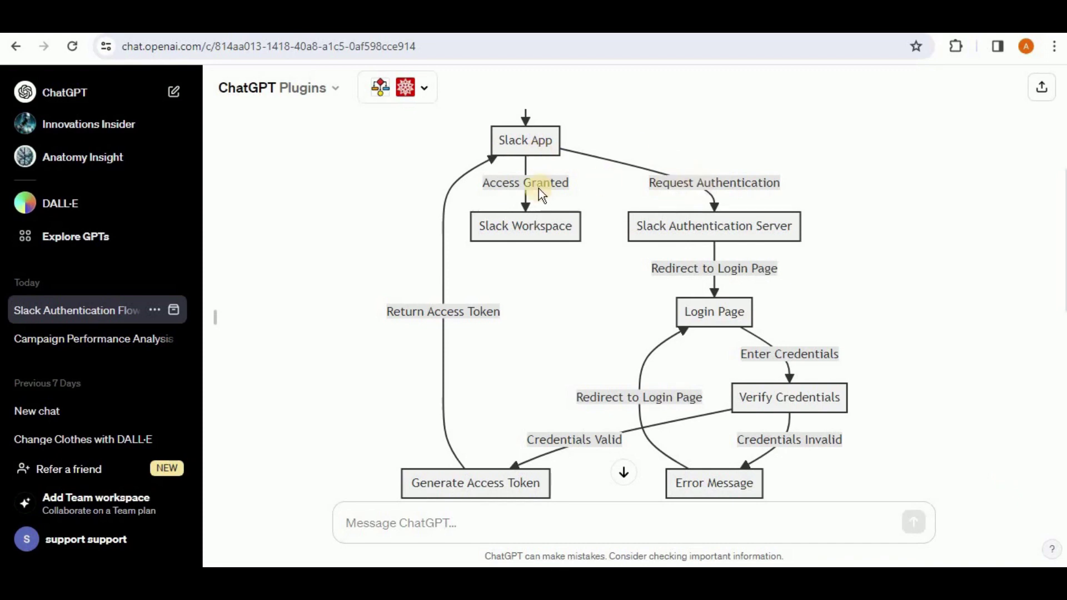
scroll(827, 301, "down", 2)
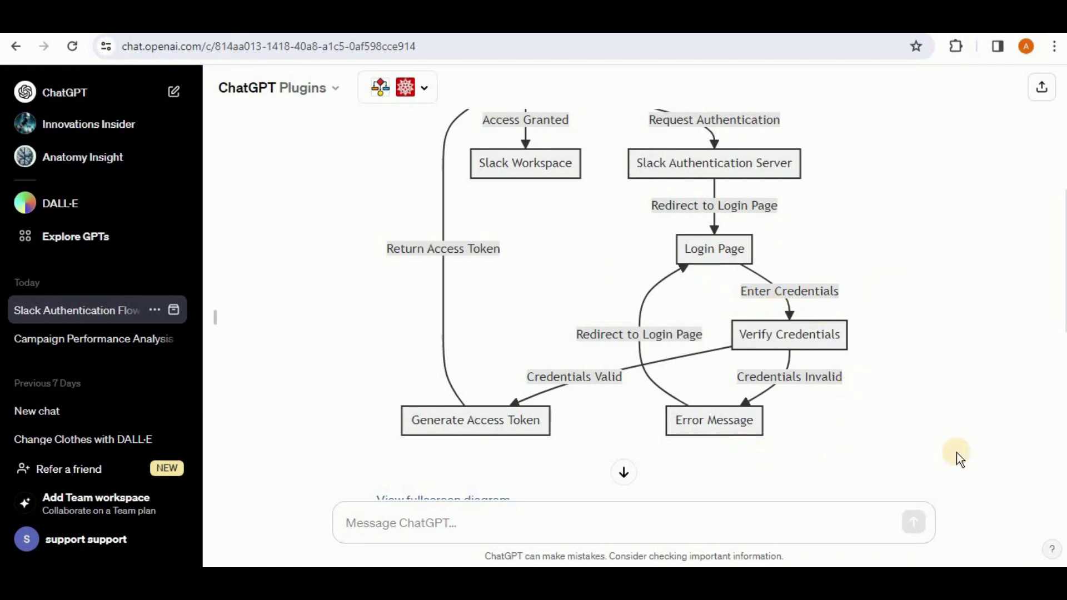
scroll(956, 452, "down", 1)
scroll(955, 452, "up", 1)
scroll(894, 401, "down", 3)
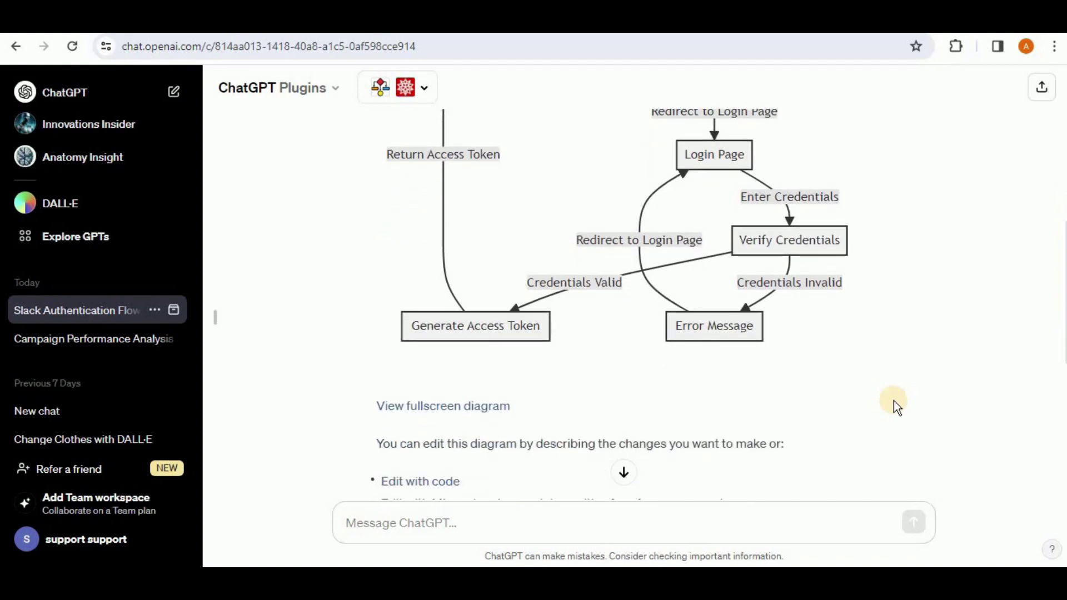
scroll(894, 401, "down", 2)
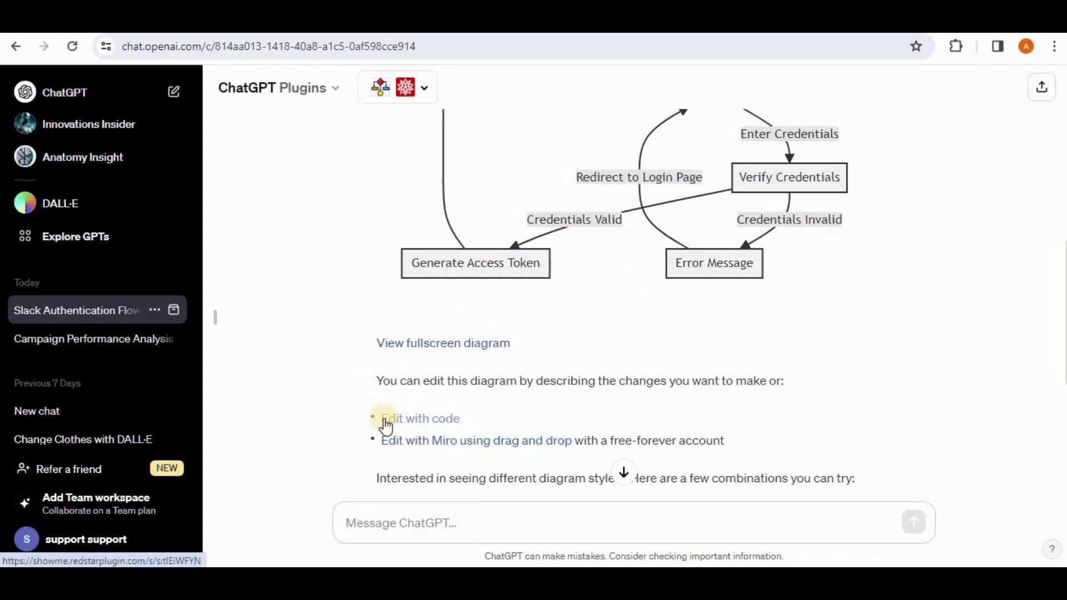
Open the flow chart's code in the Mermaid Live Editor, look through its node and style lines, and return to the ChatGPT chat
left_click(423, 427)
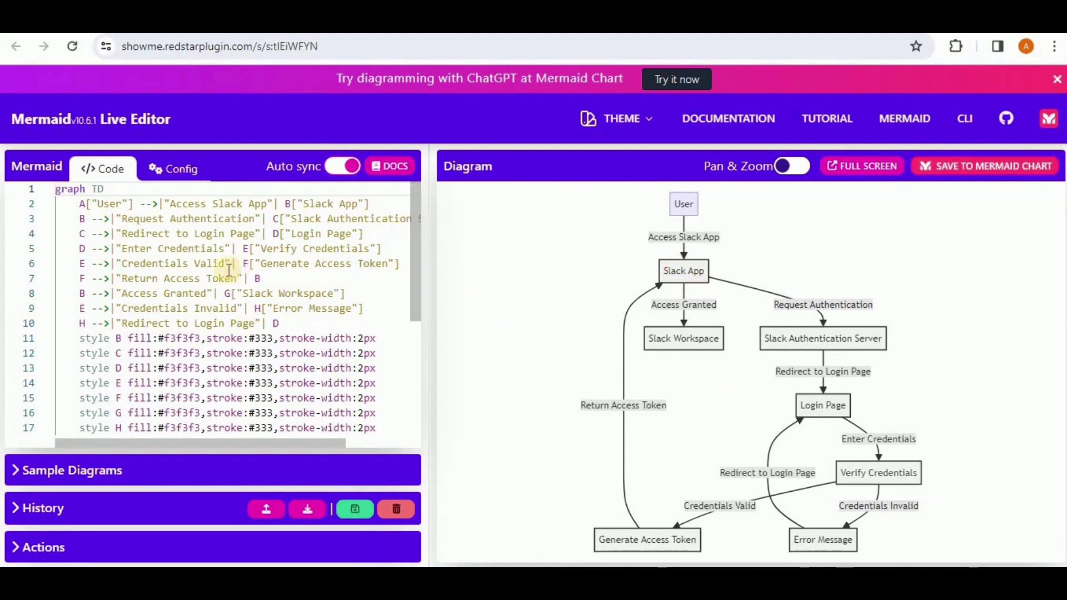
left_click_drag(73, 204, 405, 415)
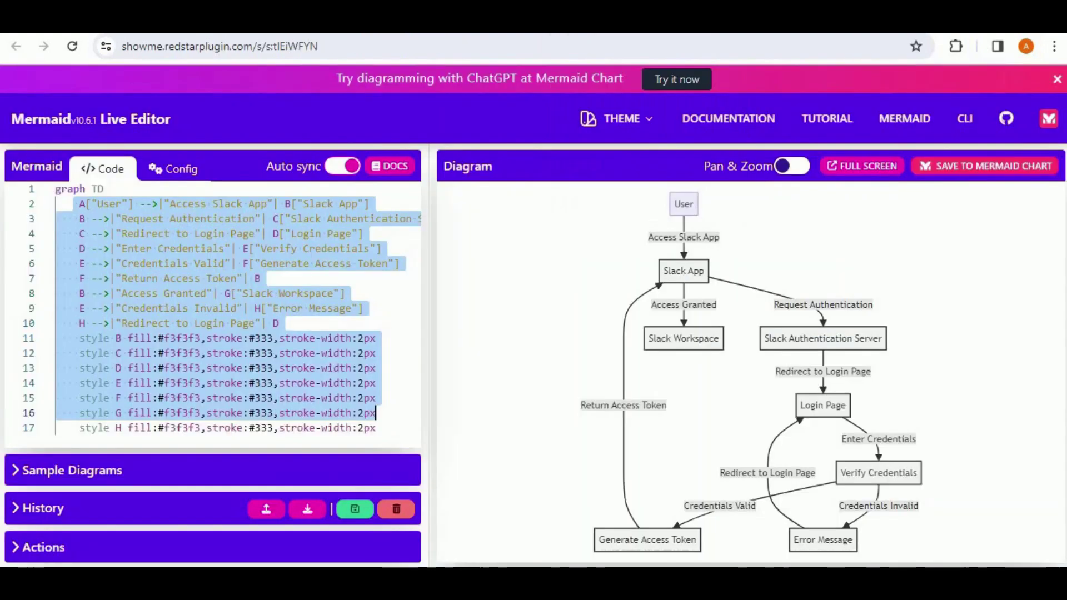
left_click(305, 338)
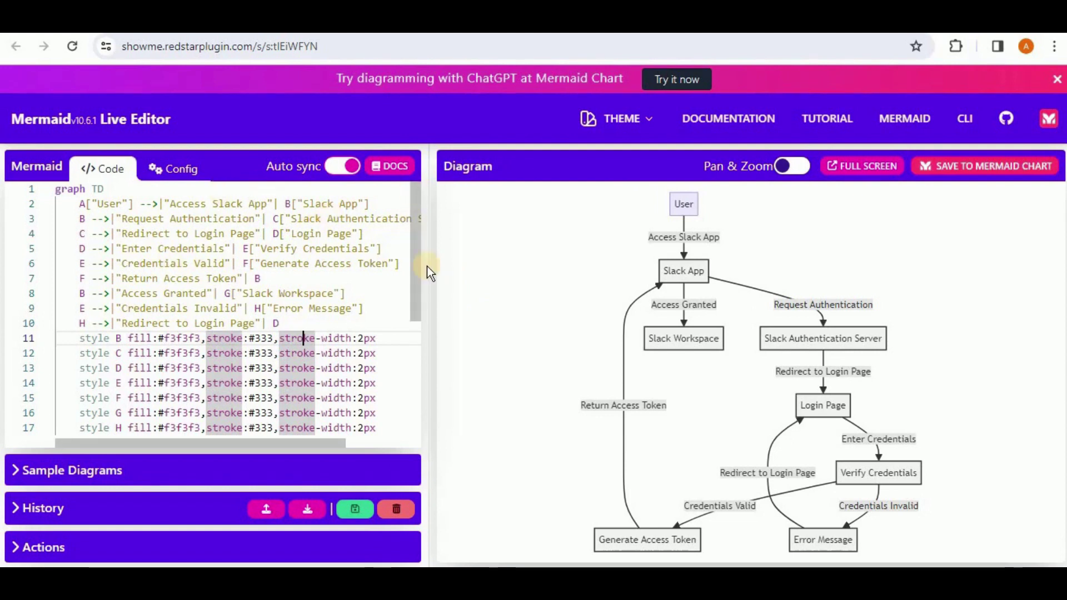
left_click(500, 22)
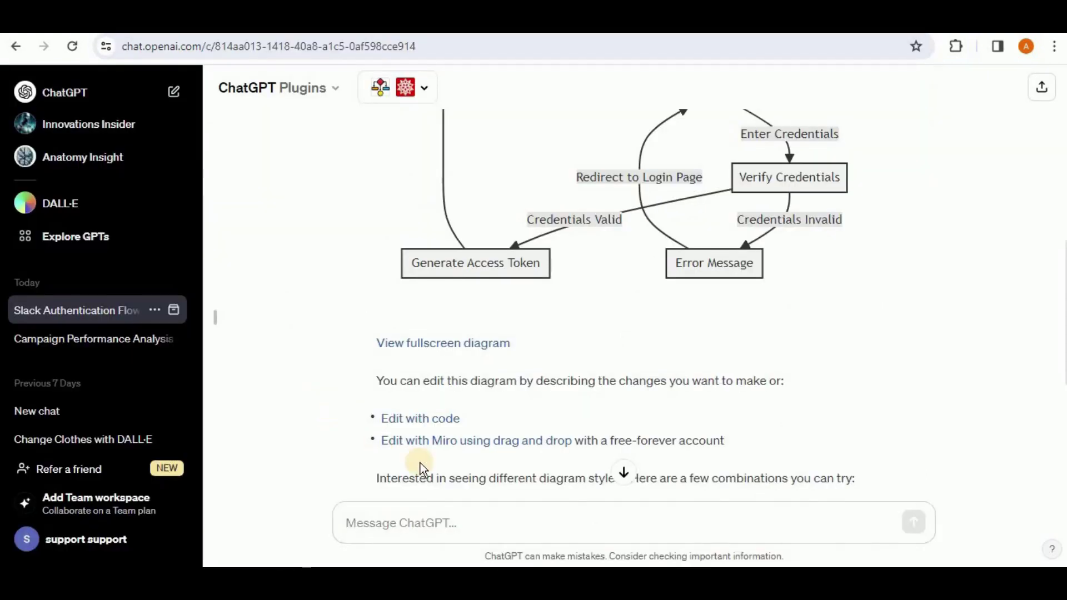
Open the Slack authentication flow chart in Miro, look over its nodes and arrows on the board, and return to the ChatGPT chat
left_click(466, 445)
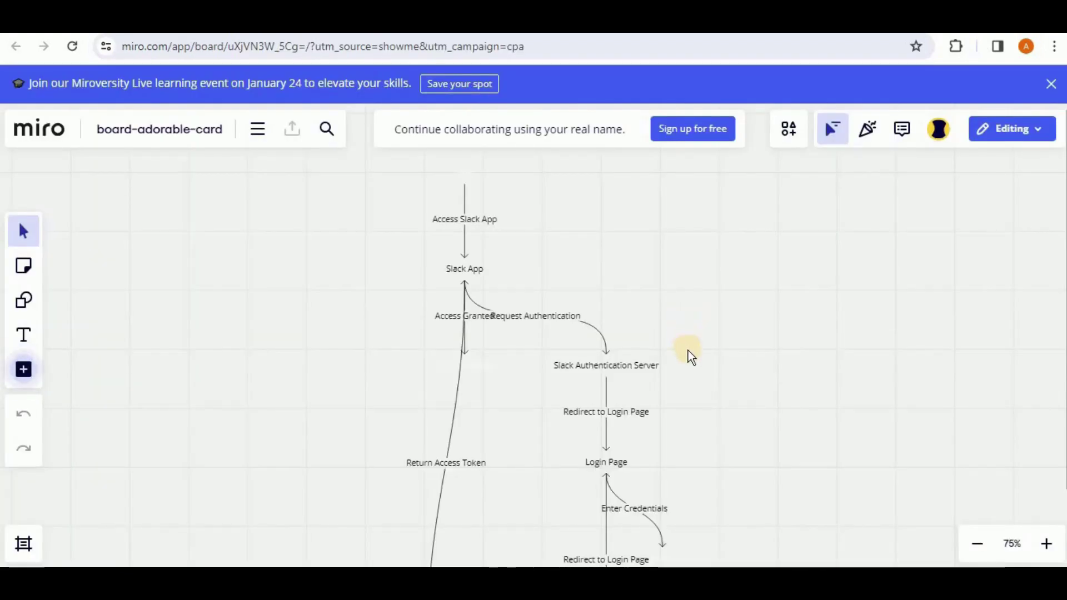
left_click_drag(688, 349, 703, 377)
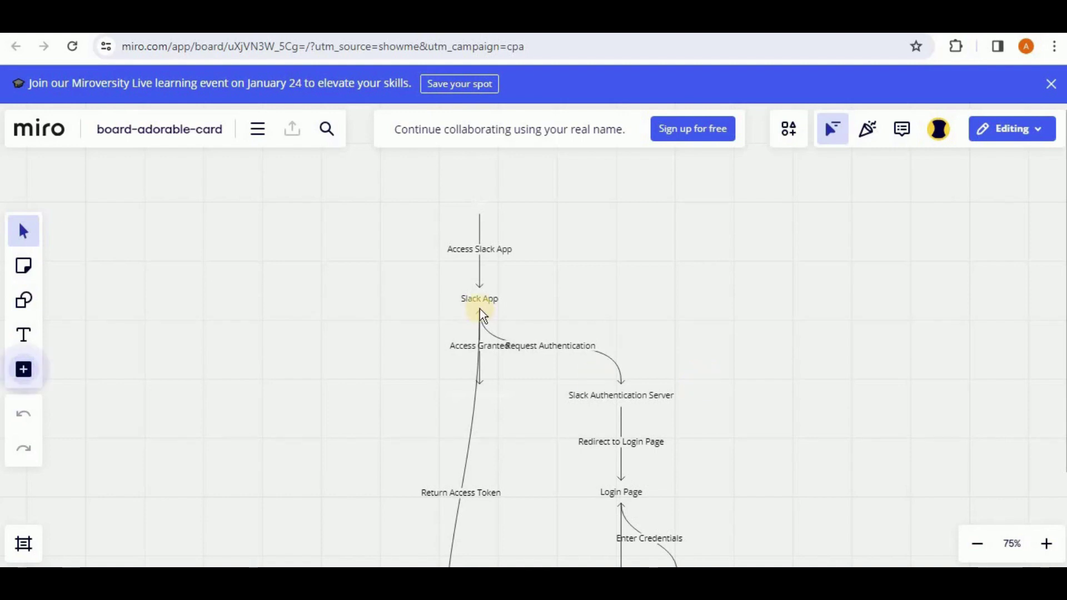
right_click(466, 255)
left_click(406, 229)
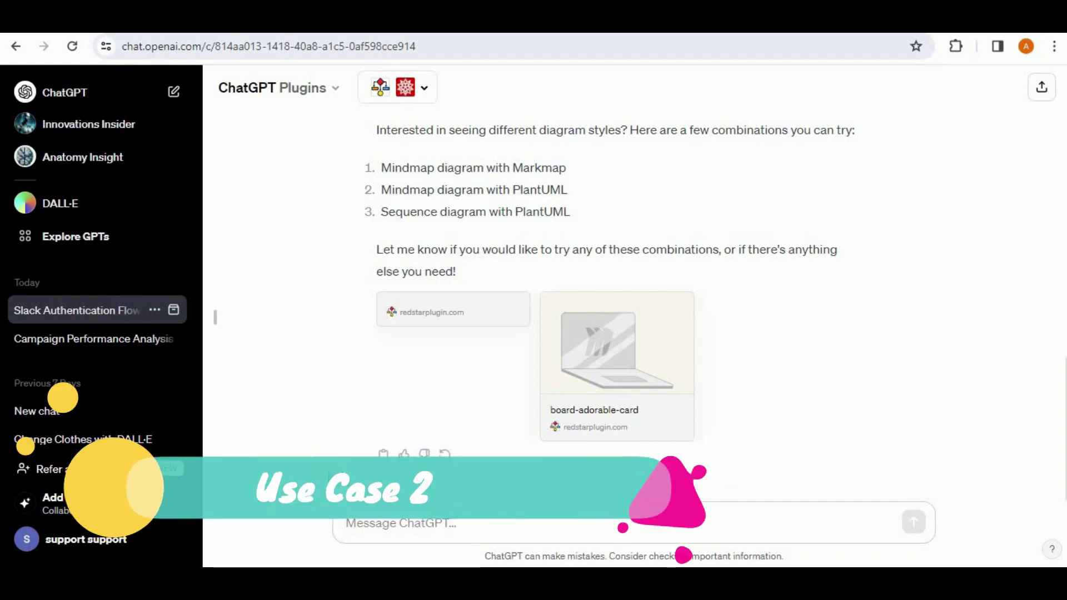
Send the prompt "create a class diagram for library management system" in the same chat
left_click(381, 525)
type("create a class diagram for library management system")
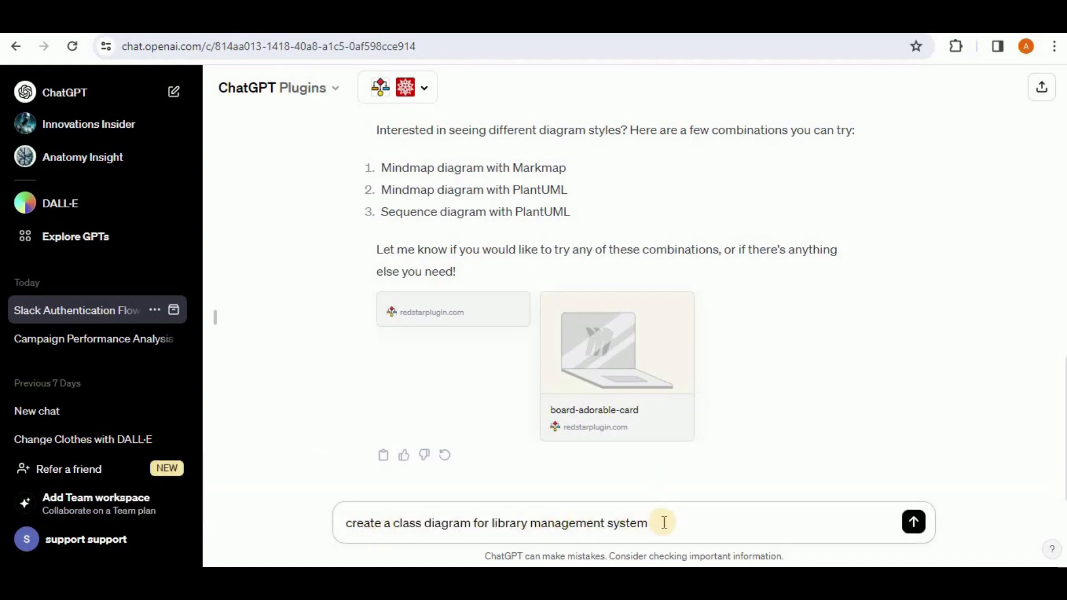
key("Return")
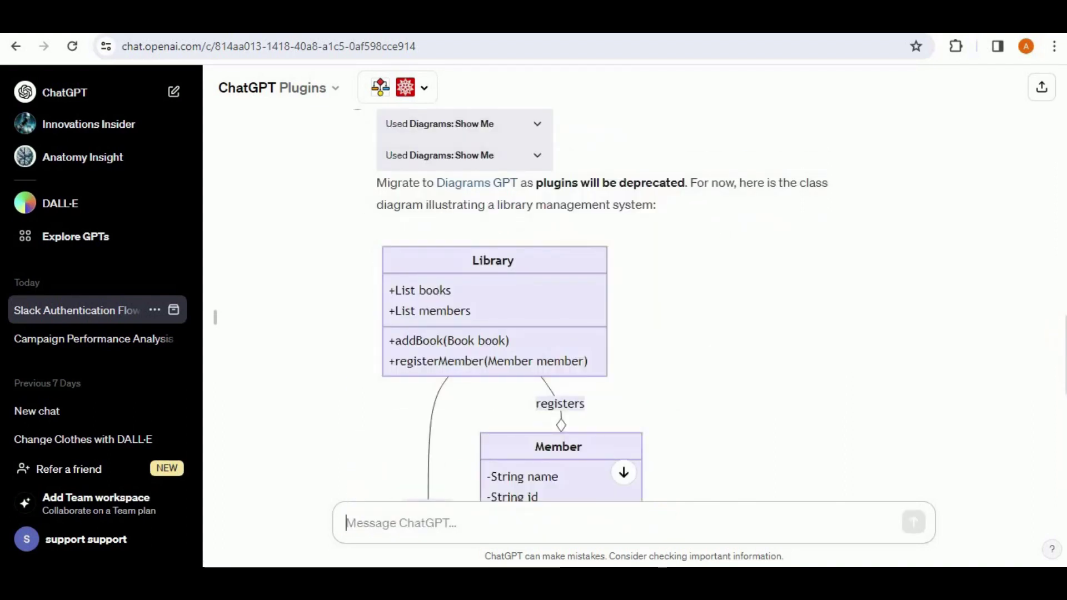
Examine the library class diagram's Library, Member and Book classes, their relationships, and the editing options offered below it
scroll(1064, 342, "down", 1)
scroll(512, 305, "down", 5)
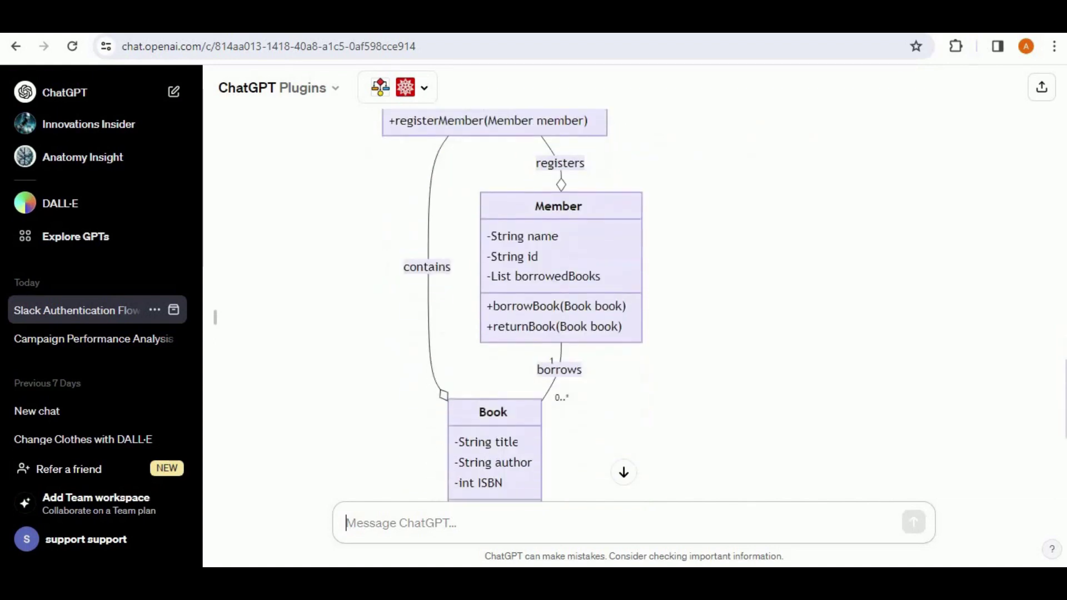
scroll(511, 305, "up", 2)
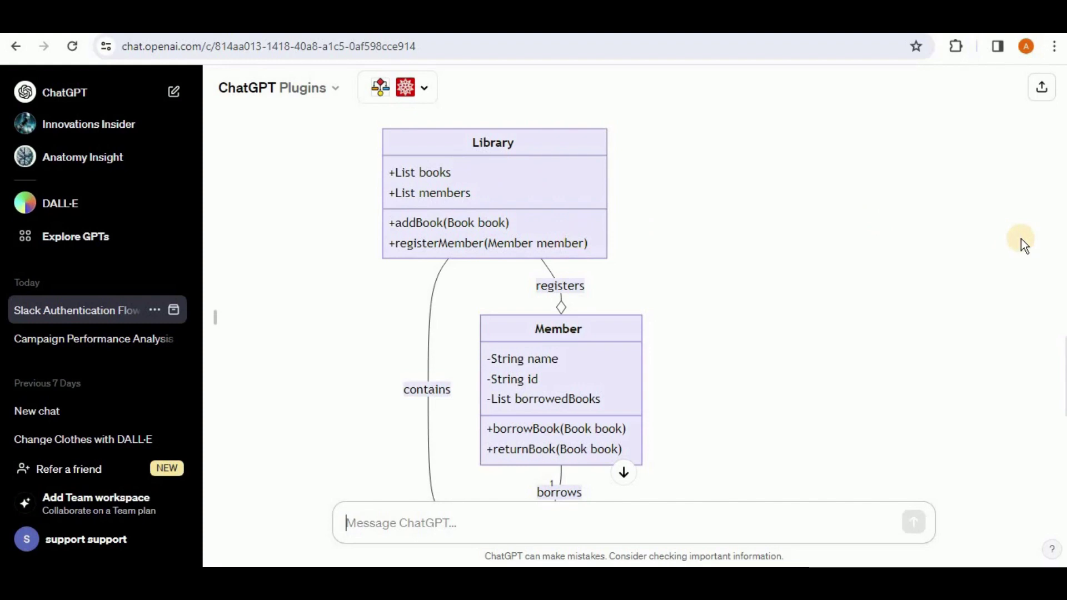
scroll(558, 373, "down", 3)
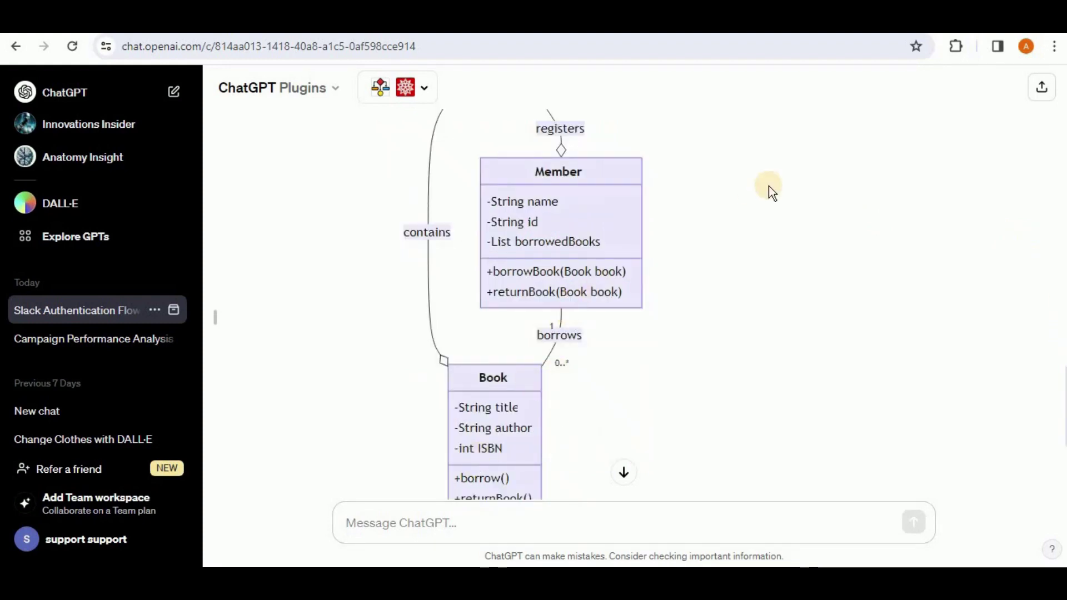
scroll(769, 186, "up", 1)
scroll(769, 186, "down", 2)
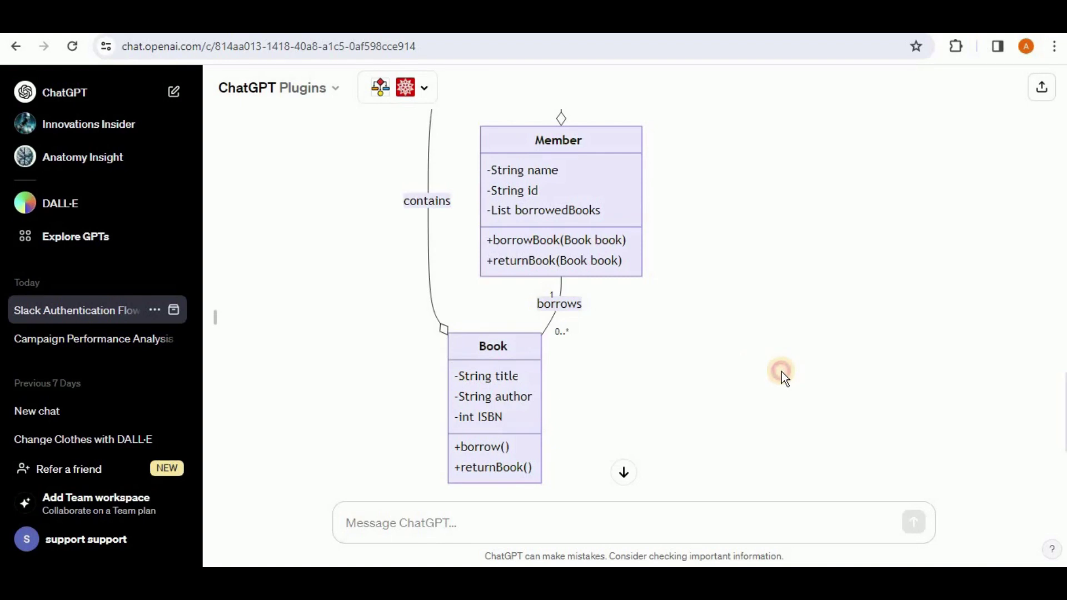
scroll(781, 372, "down", 3)
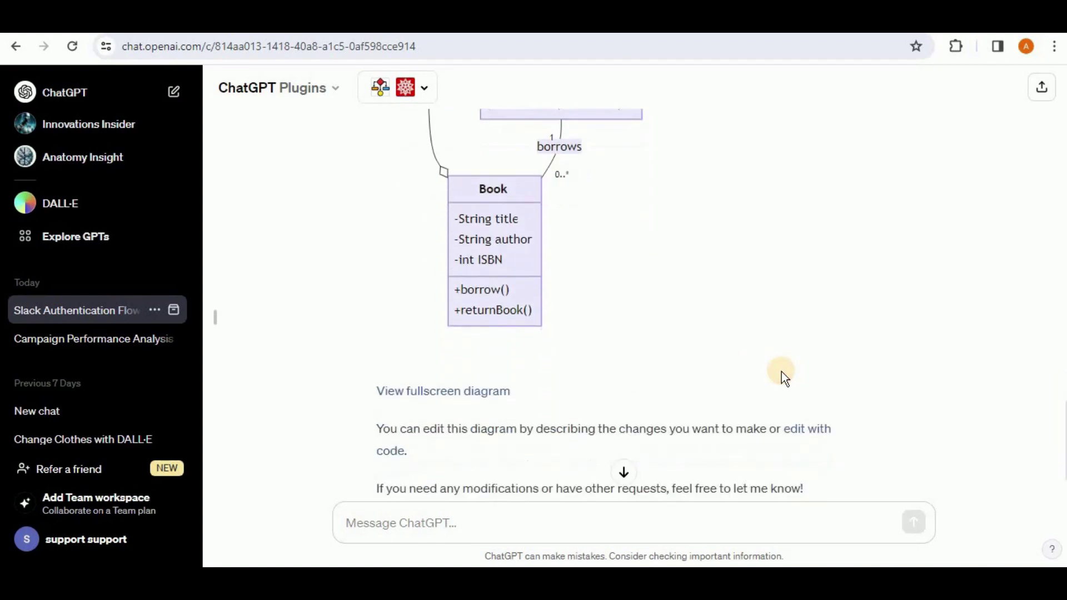
scroll(782, 372, "down", 2)
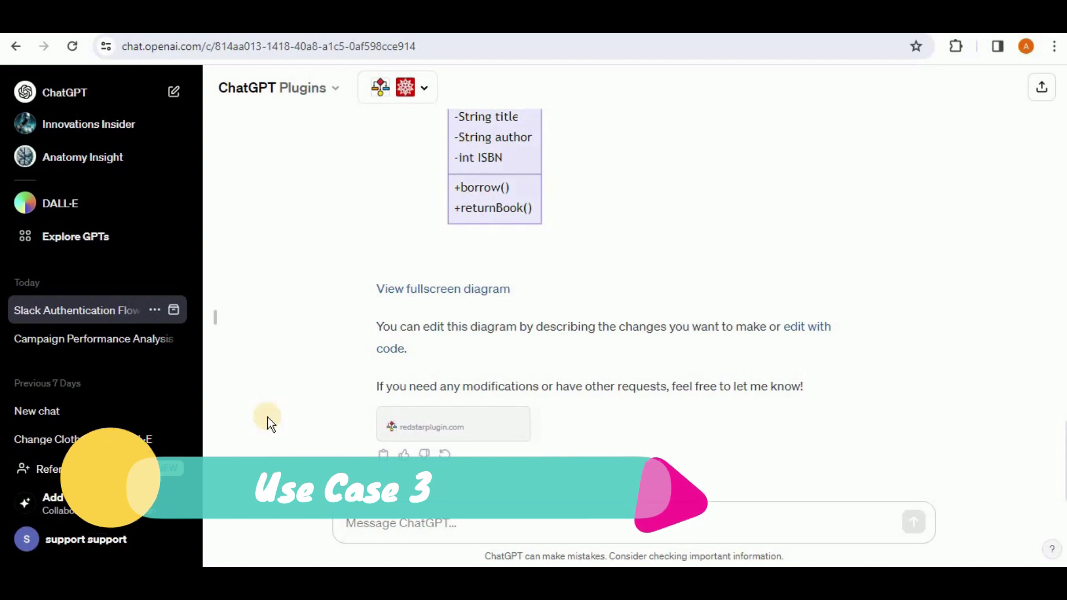
Prompt for a directed graph of the 5 biggest US airports, every pair's edges labelled with flight distance, and look over the generated graph
left_click(414, 514)
type("Generate directed Graph for 5 biggest airports in the US with the edges between every pair and each edge labelled with the flight distance between two airports")
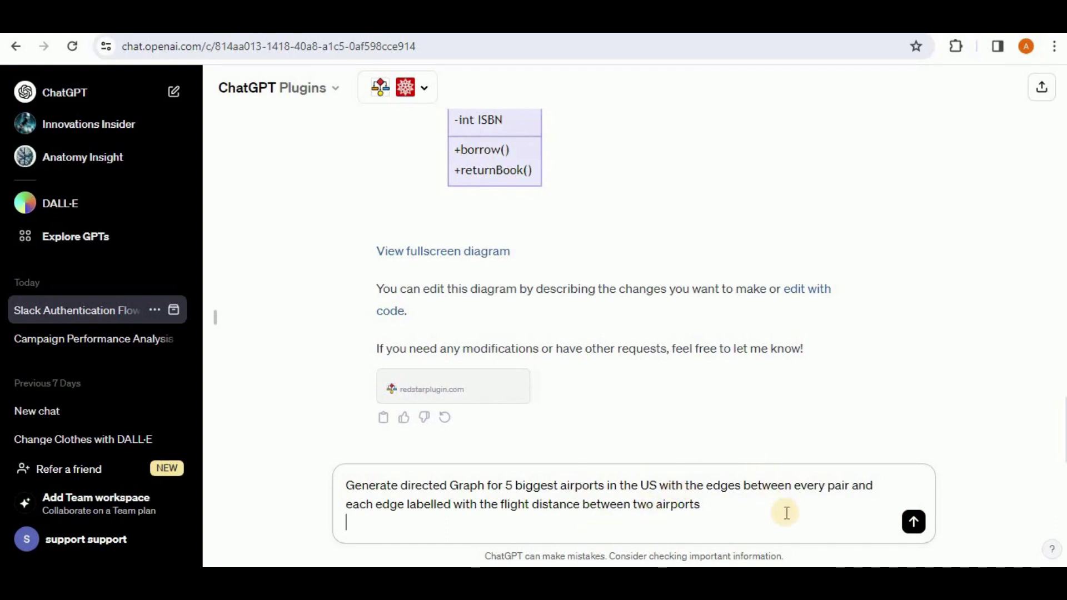
key("Return")
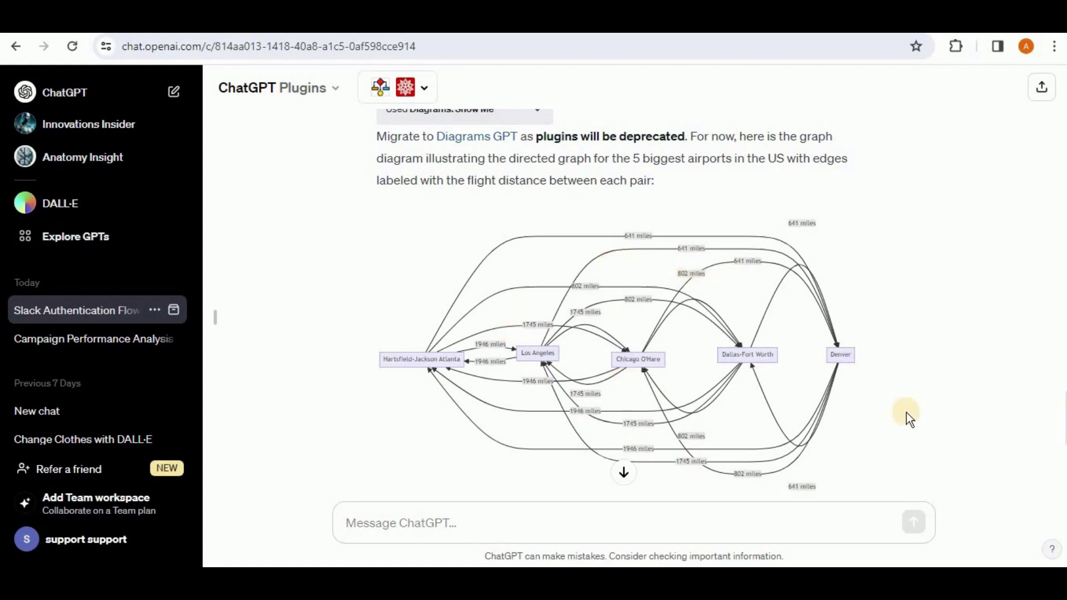
scroll(906, 412, "down", 3)
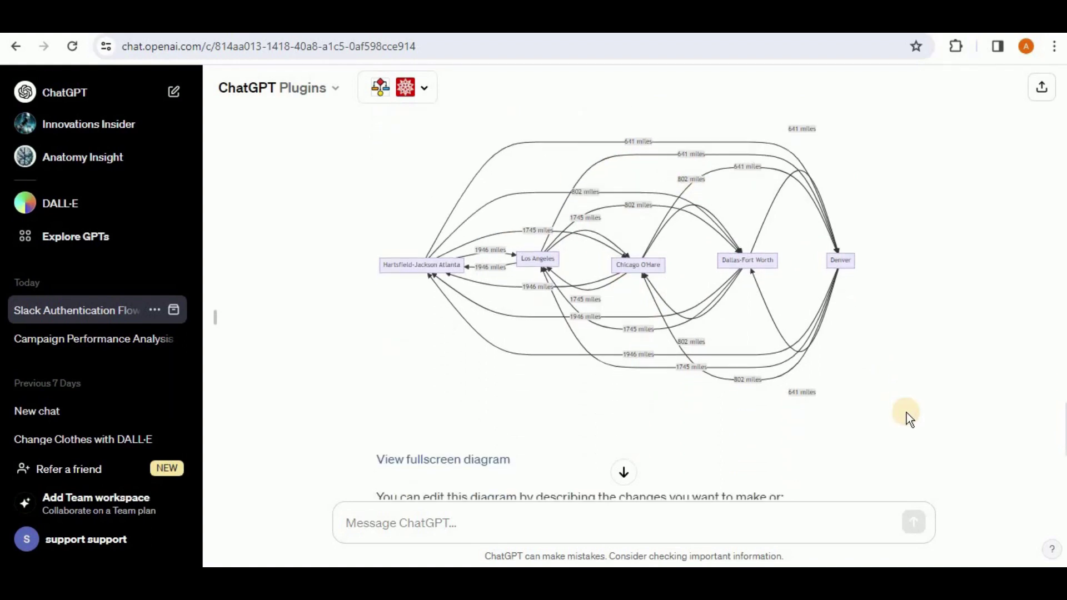
scroll(905, 412, "up", 2)
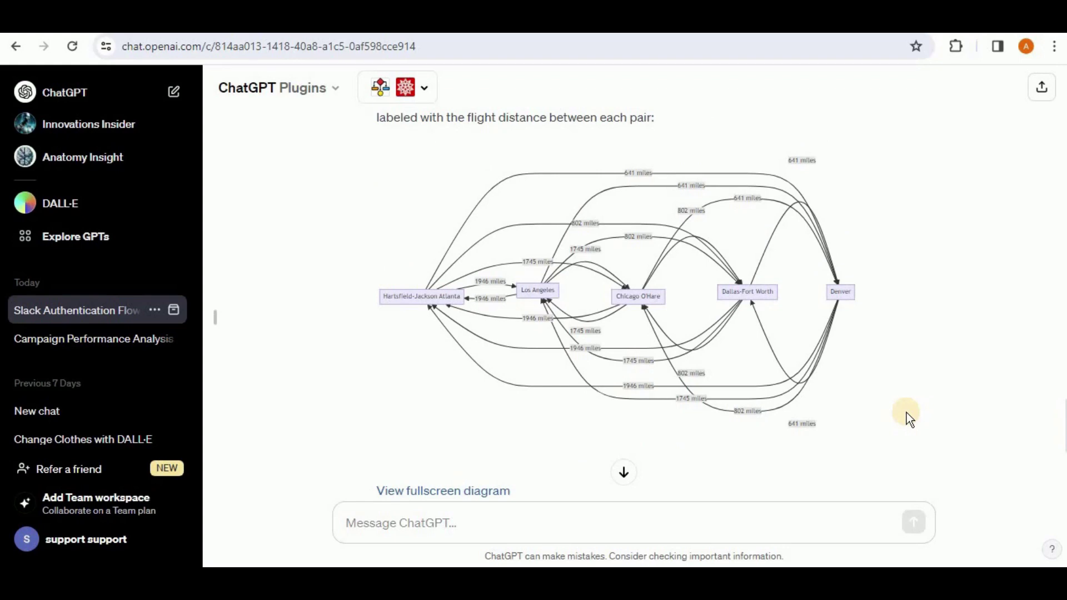
scroll(905, 413, "down", 2)
scroll(906, 412, "down", 3)
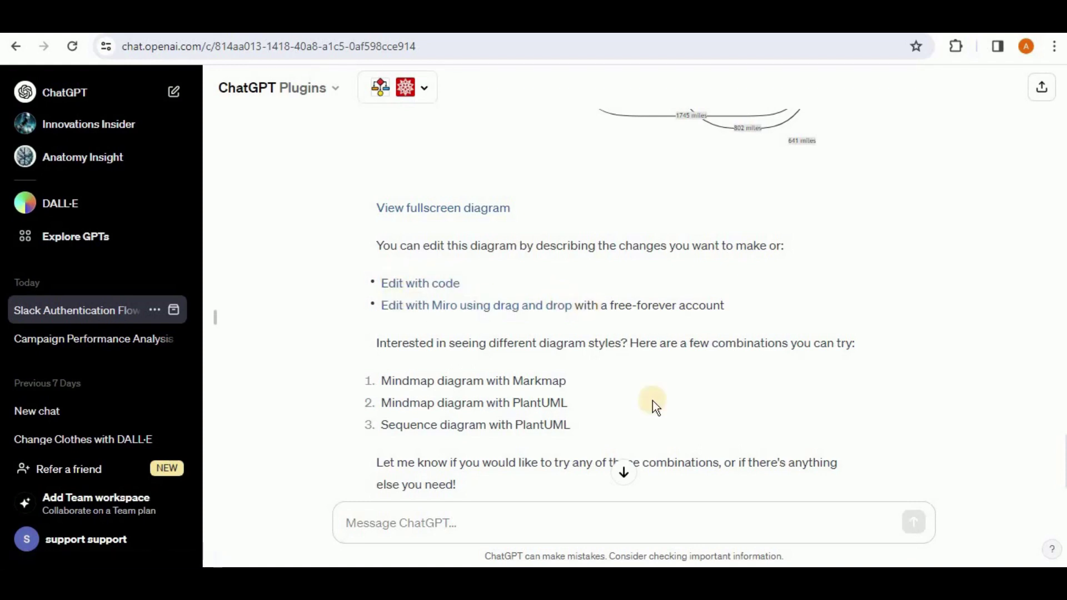
scroll(652, 401, "down", 2)
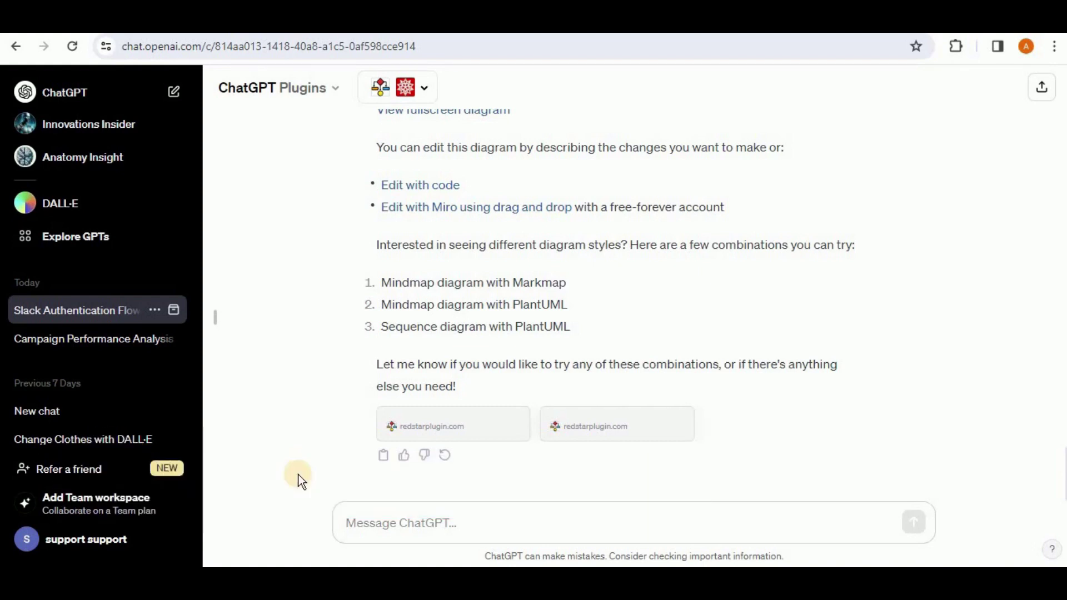
Send the prompt "Generate class diagram and sequence diagram for the following code" with the pasted Java code of the Observer package
left_click(387, 526)
key("ctrl+v")
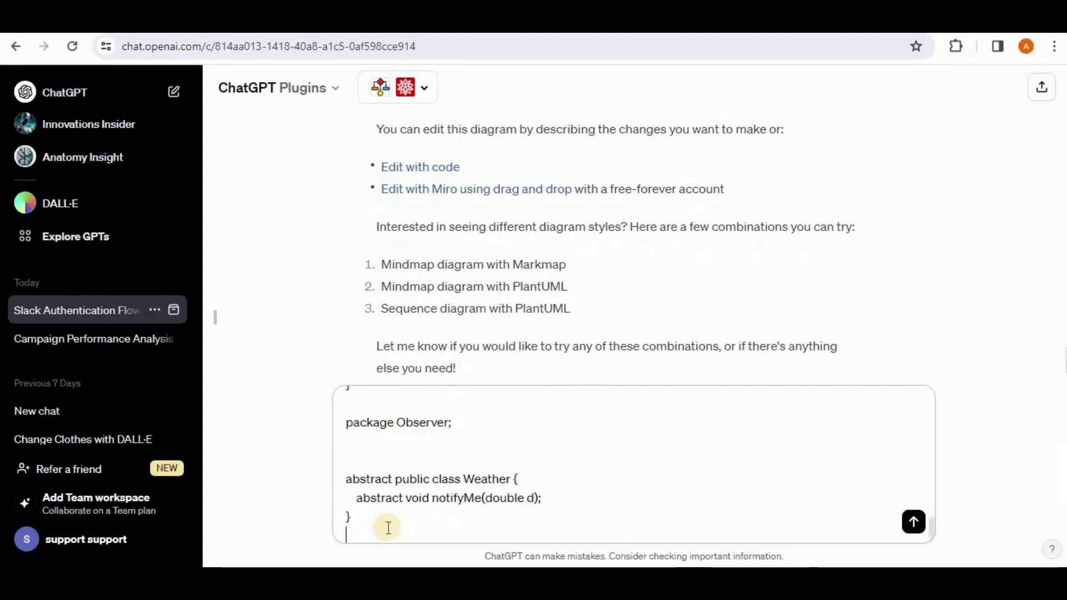
left_click_drag(933, 526, 935, 385)
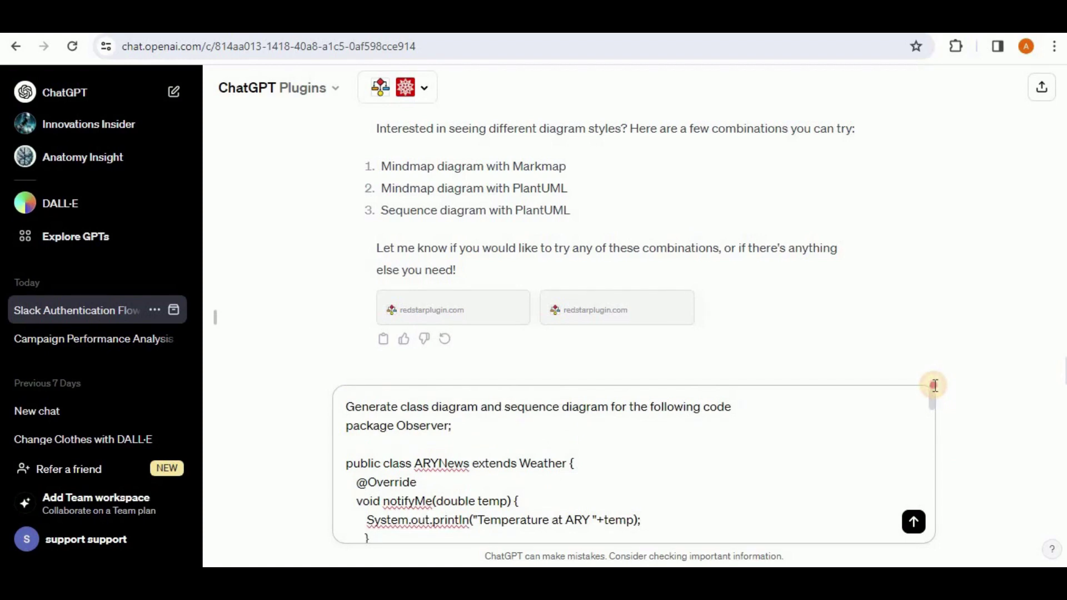
left_click_drag(934, 387, 945, 534)
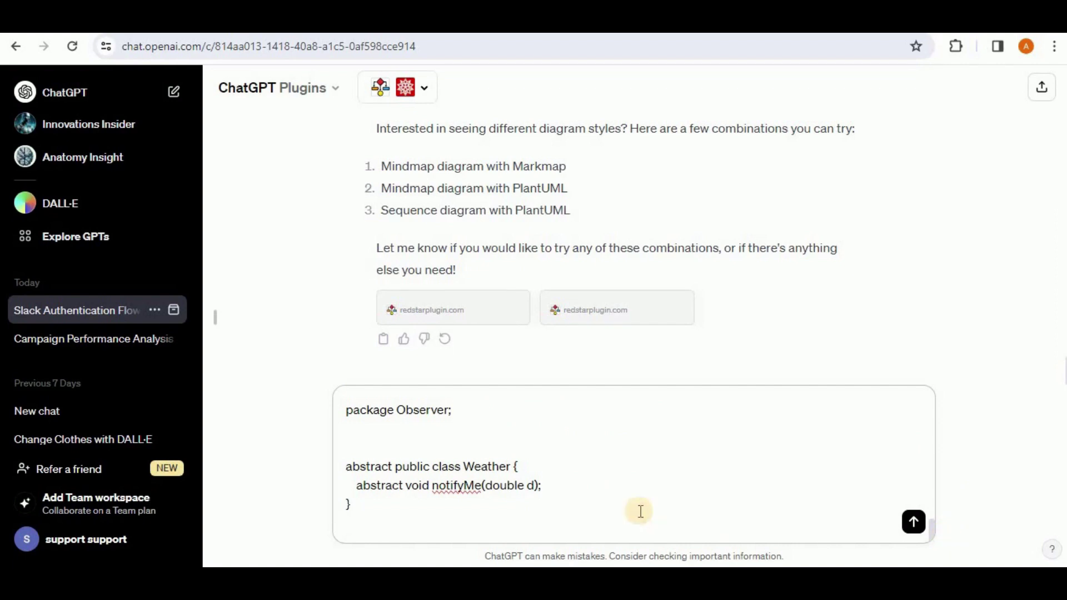
key("Return")
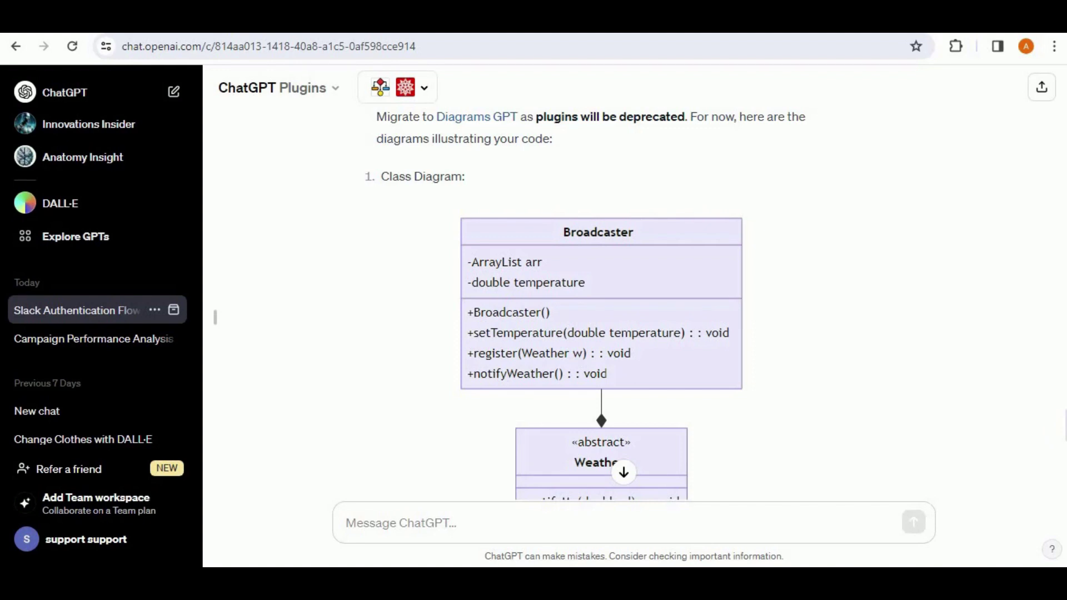
Examine the class diagram and the sequence diagram generated for the Observer code, including the fullscreen and code-editing links below them
mouse_move(1063, 427)
left_mouse_down()
mouse_move(1064, 442)
mouse_move(1063, 409)
mouse_move(1063, 440)
left_mouse_up()
scroll(643, 465, "down", 1)
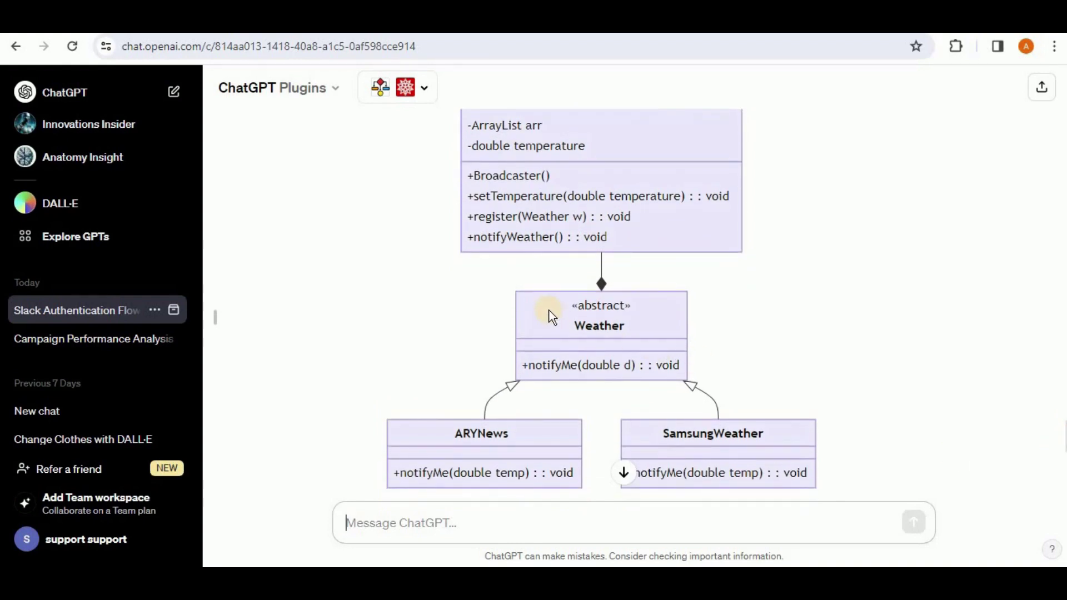
mouse_move(615, 316)
left_mouse_down()
mouse_move(632, 319)
mouse_move(597, 322)
left_mouse_up()
scroll(1061, 432, "down", 4)
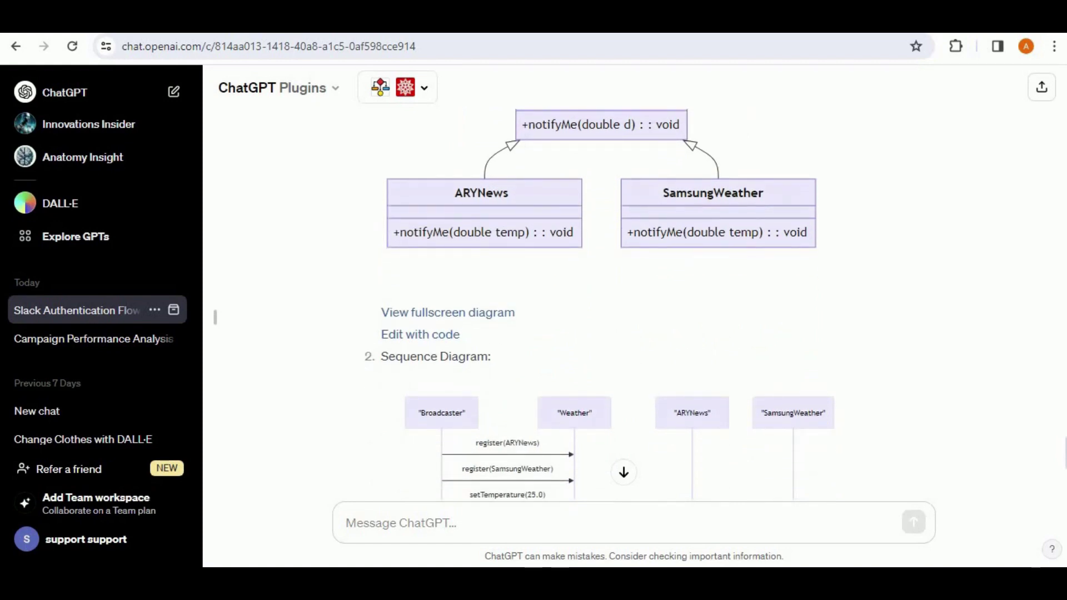
scroll(1062, 445, "down", 4)
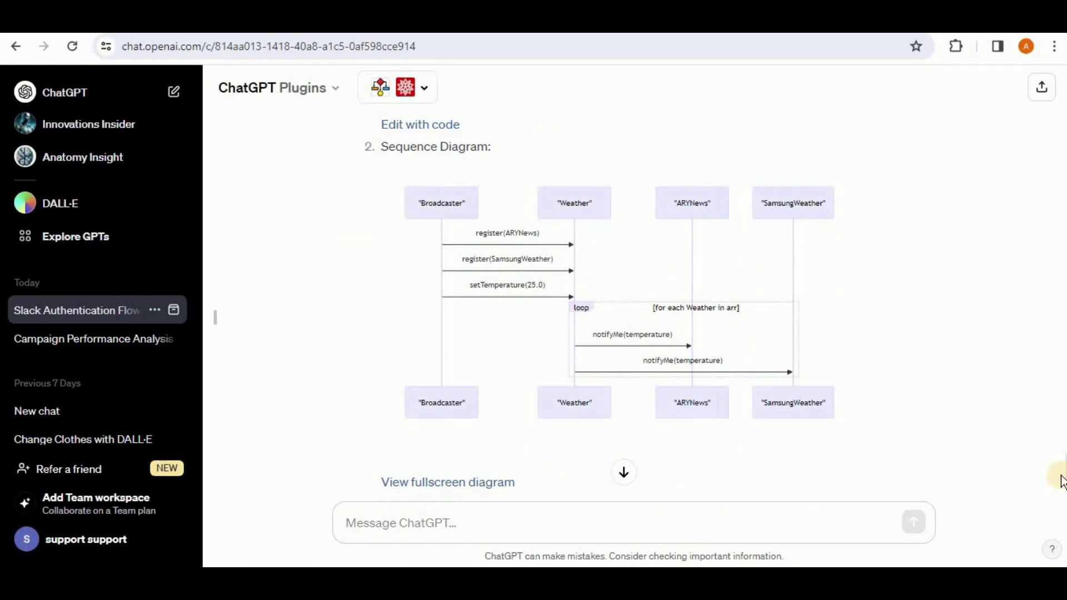
scroll(1062, 480, "down", 1)
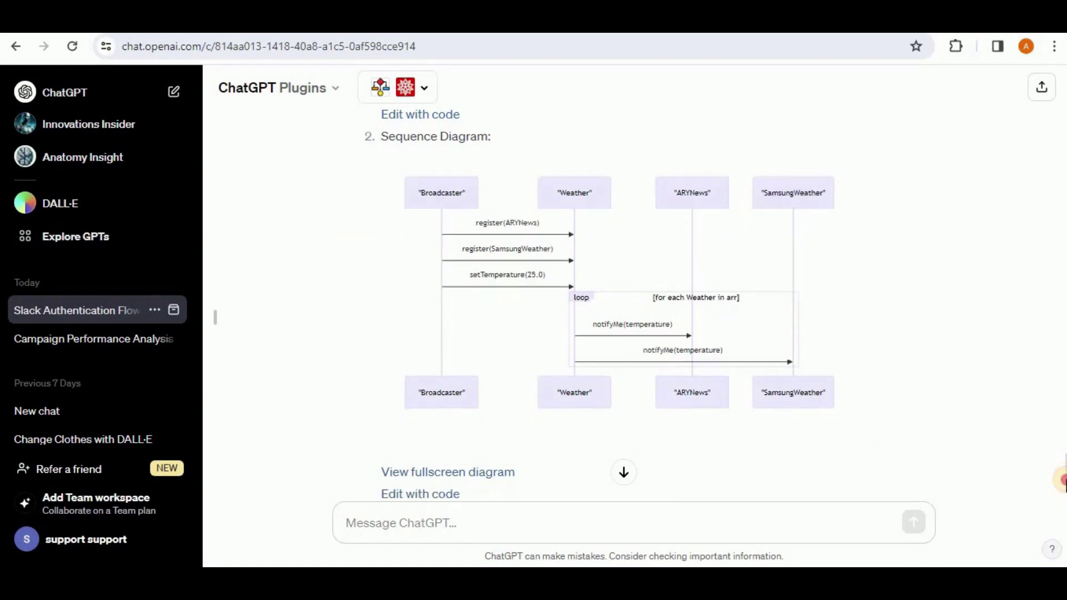
scroll(1063, 481, "down", 1)
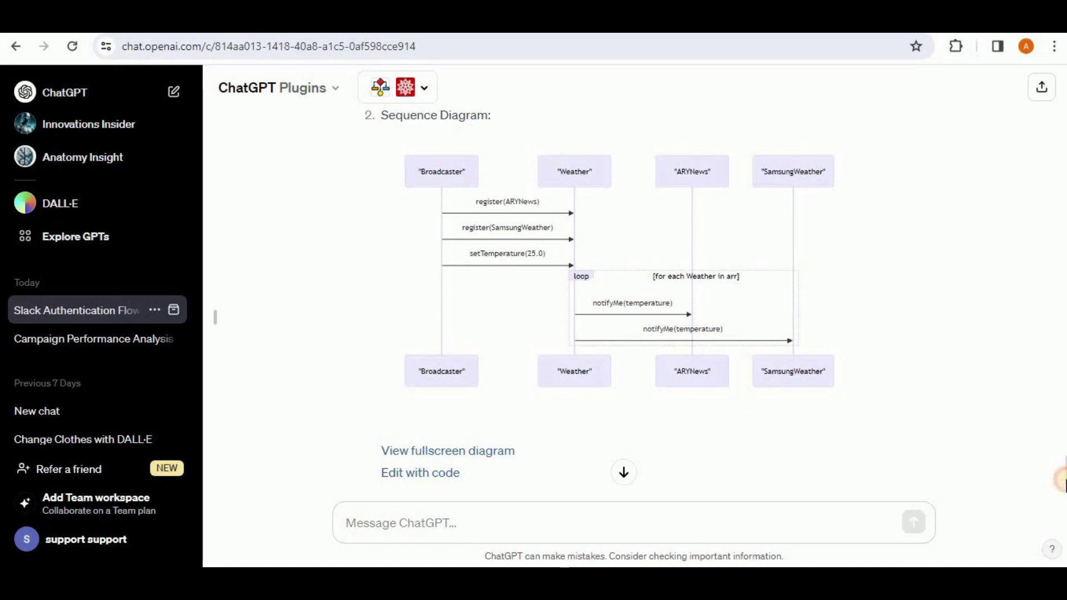
scroll(1063, 481, "down", 3)
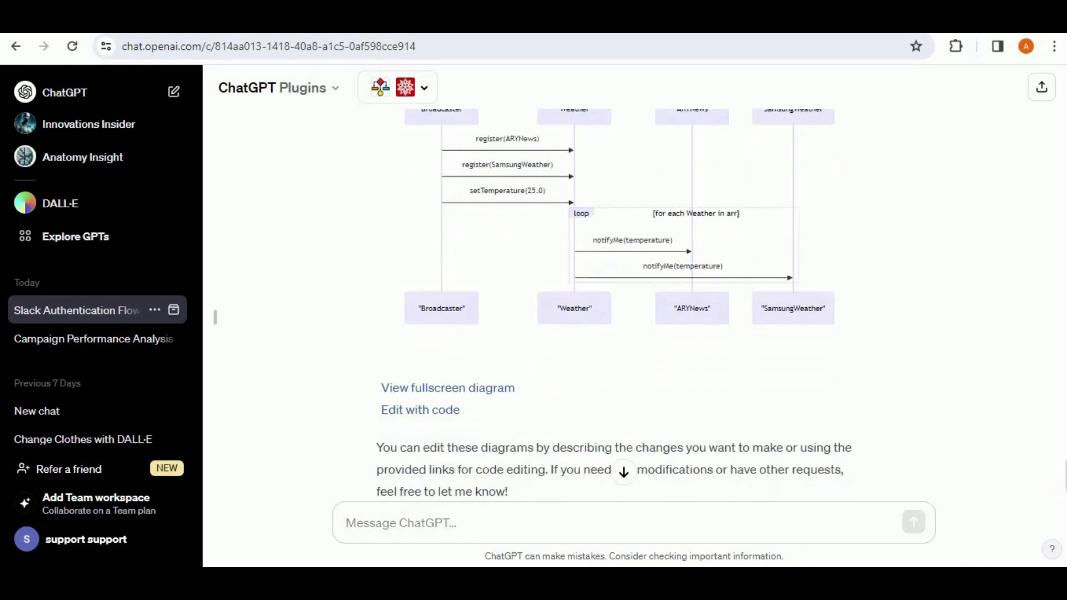
scroll(1063, 481, "down", 5)
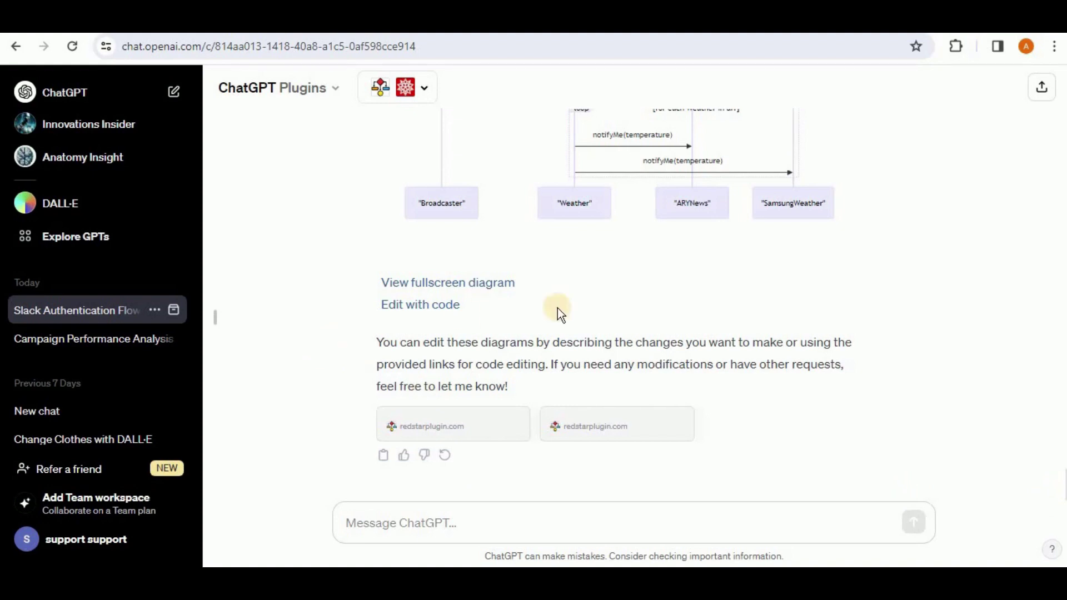
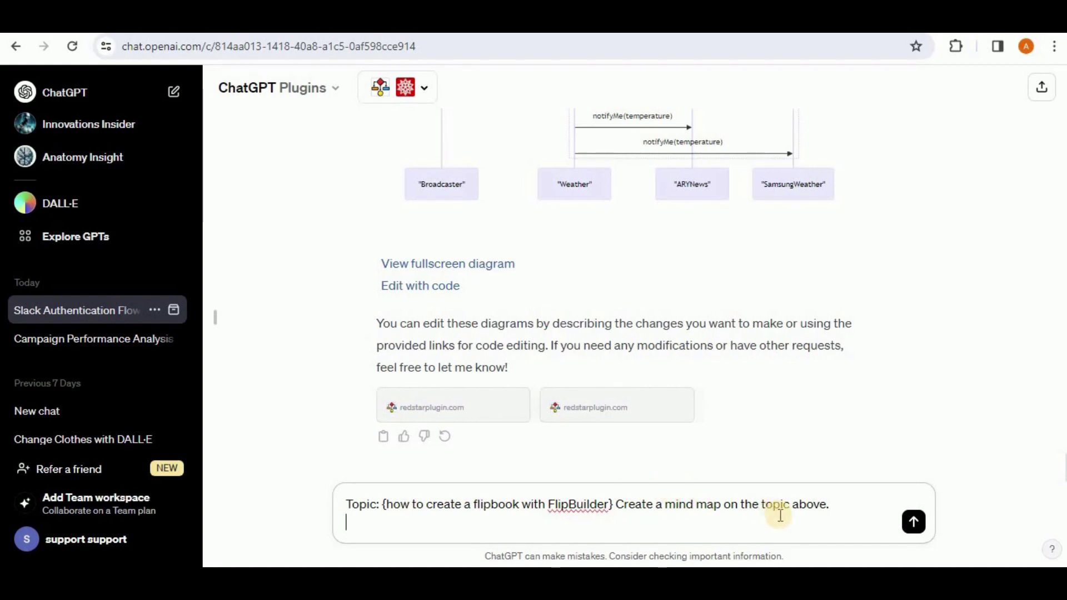
Send the prompt "Topic: {how to create a flipbook with FlipBuilder} Create a mind map on the topic above." and look over the mind map
key("Return")
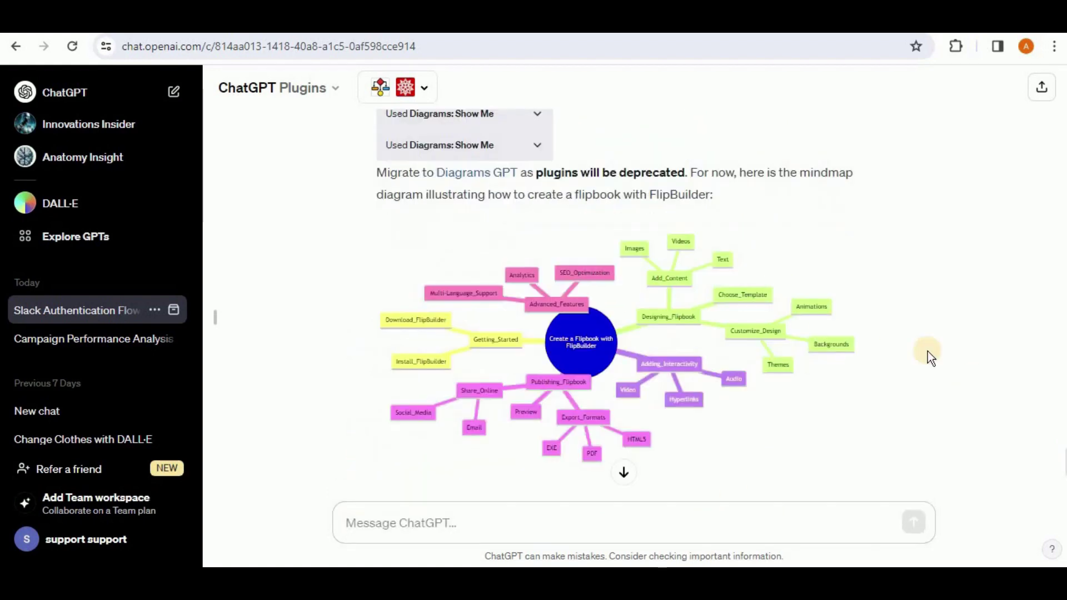
scroll(928, 351, "down", 1)
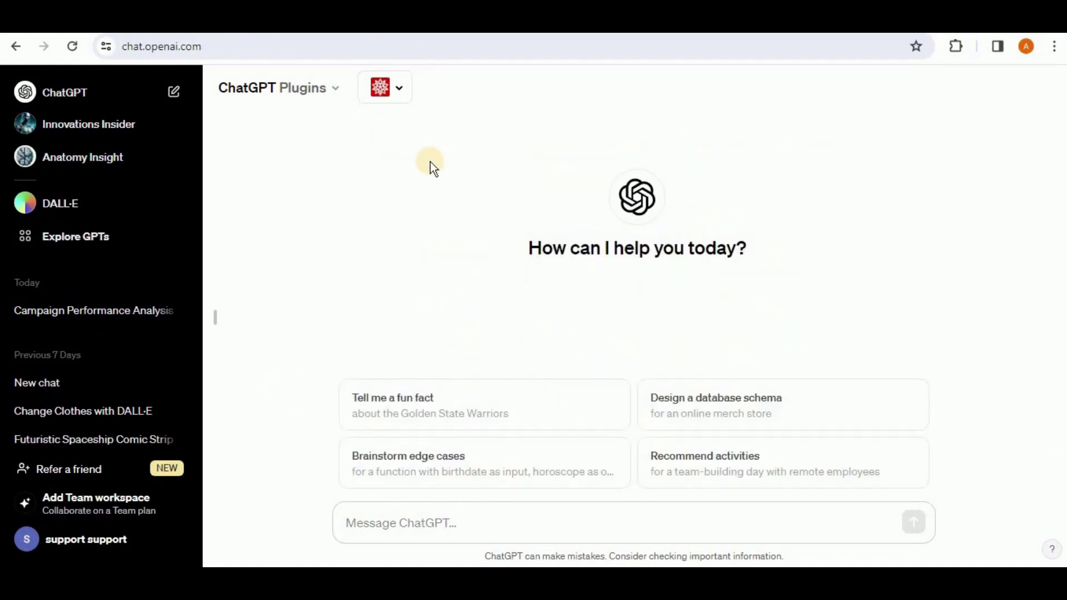
Enable the Eraser plugin alongside Wolfram for the new chat
left_click(402, 100)
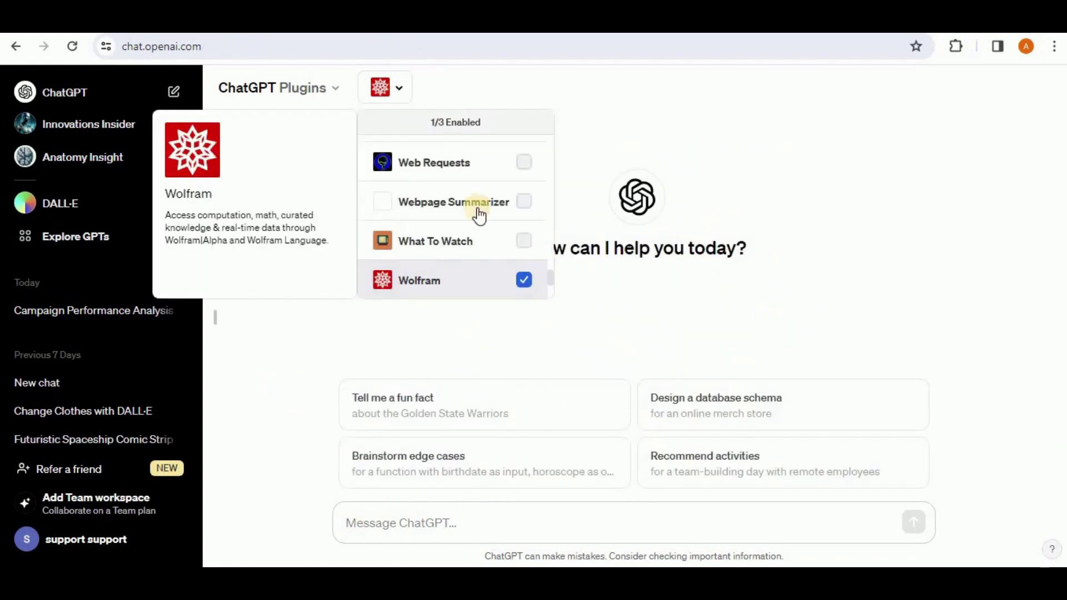
scroll(549, 280, "up", 5)
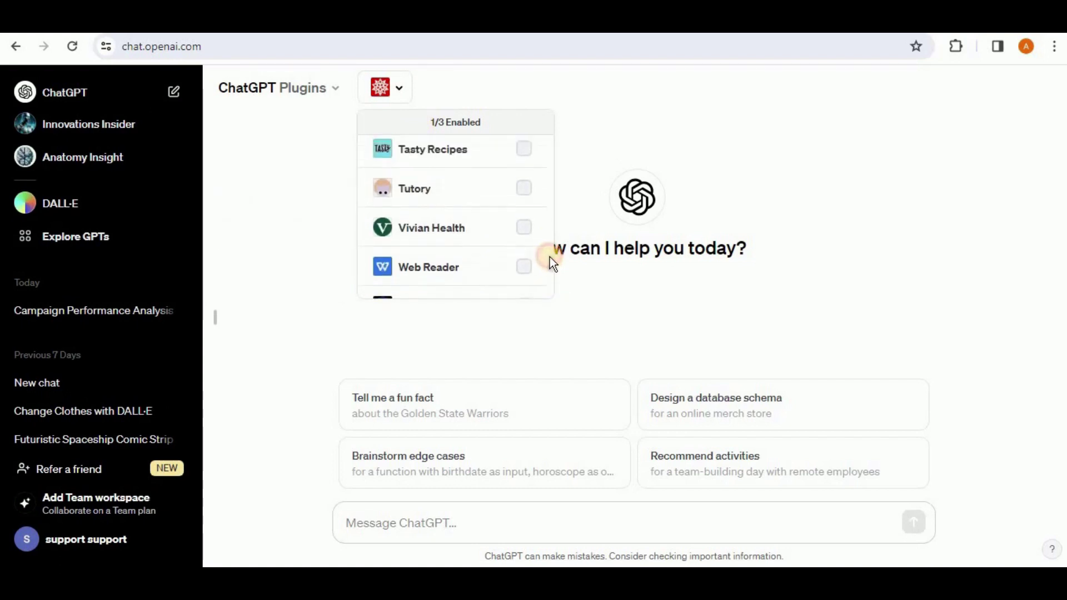
scroll(549, 248, "up", 10)
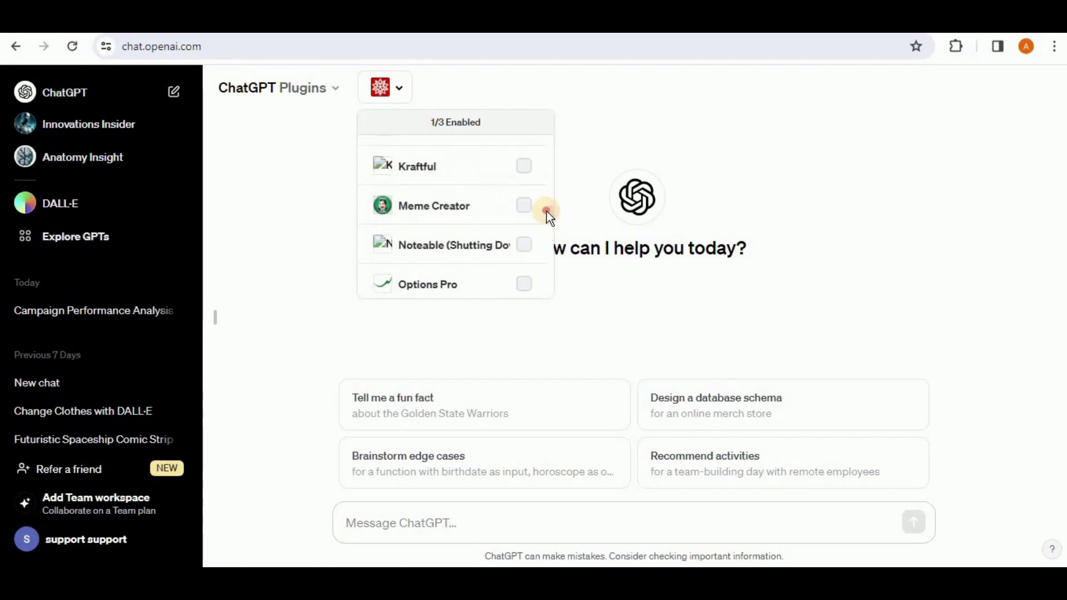
scroll(542, 192, "down", 2)
left_click(531, 209)
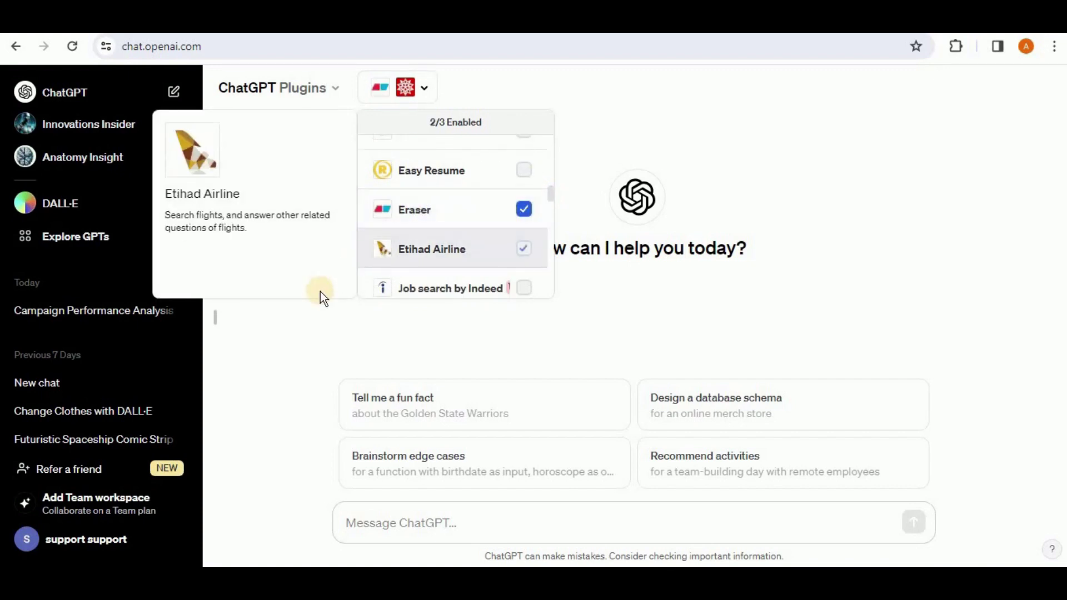
Send the prompt "Create a flow chart for slack app authentication flow" and look over the generated flow chart
left_click(317, 329)
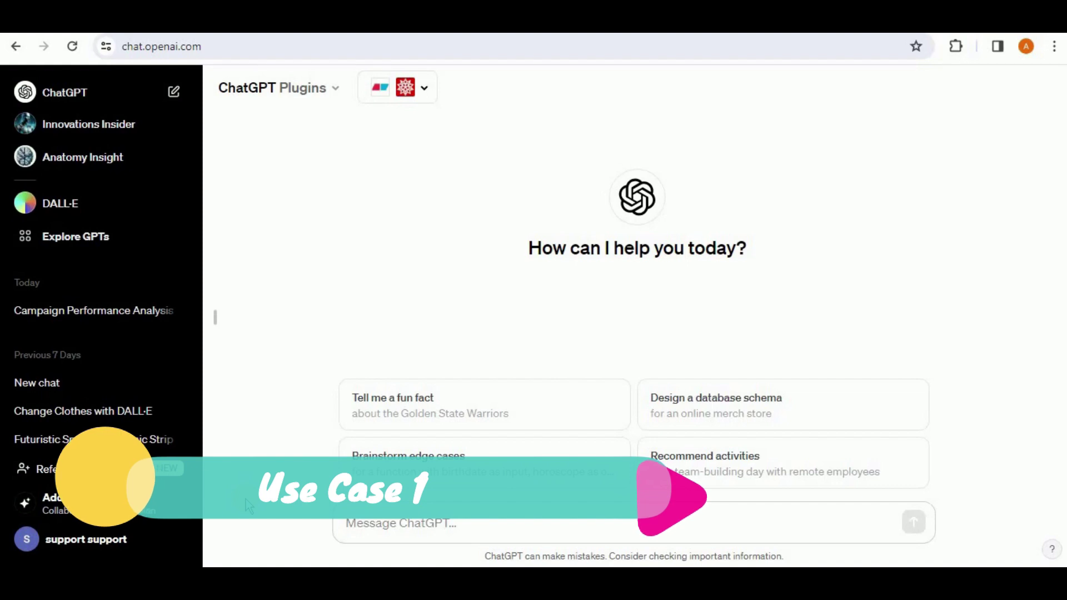
left_click(402, 529)
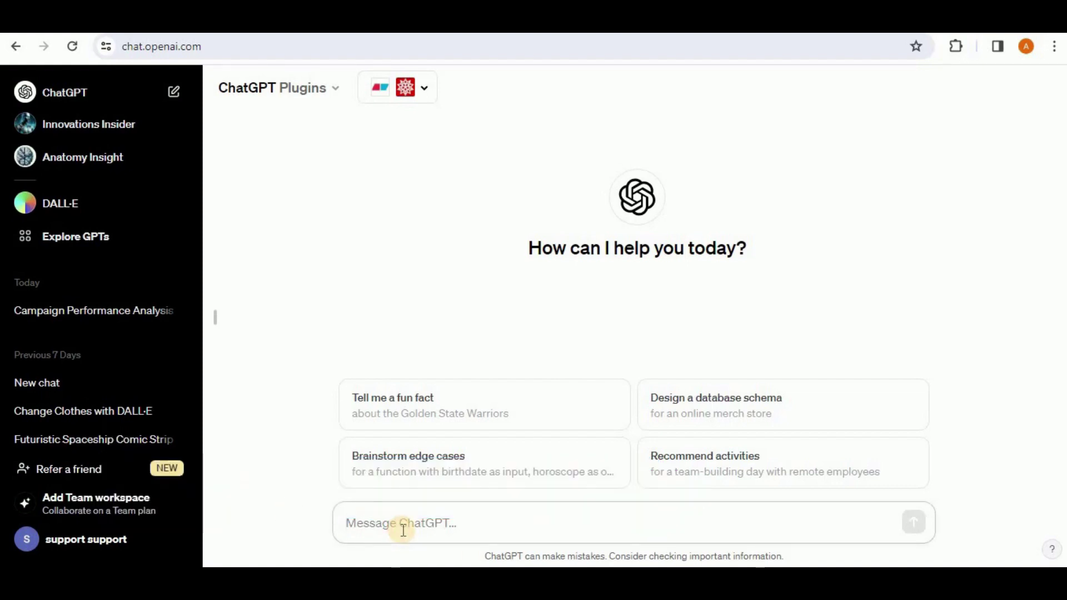
type("Create a flow chart for slack app authentication flow")
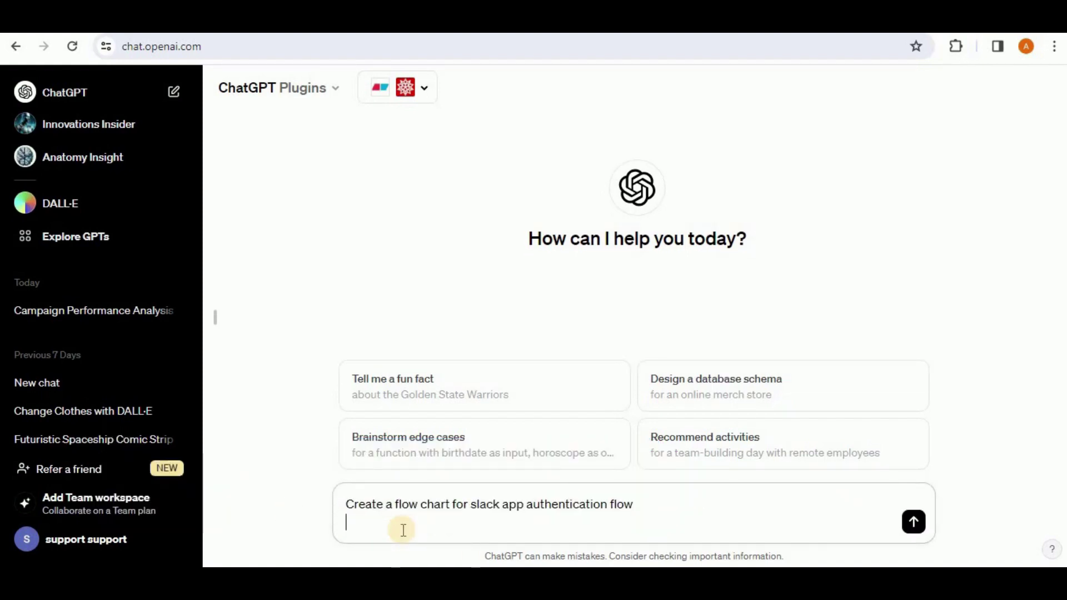
key("Return")
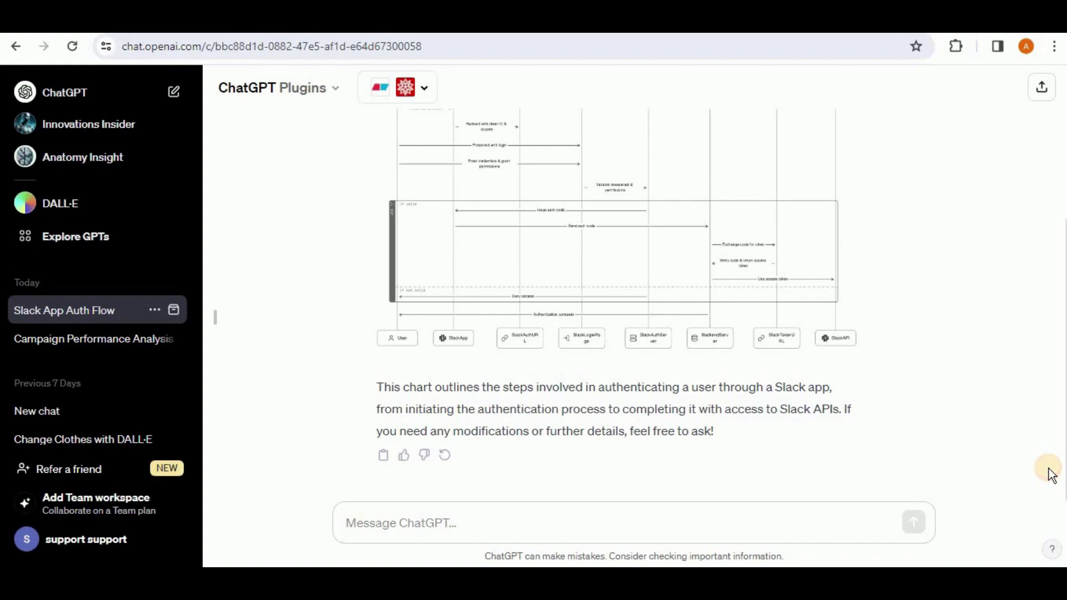
scroll(1051, 474, "up", 3)
scroll(1051, 474, "up", 1)
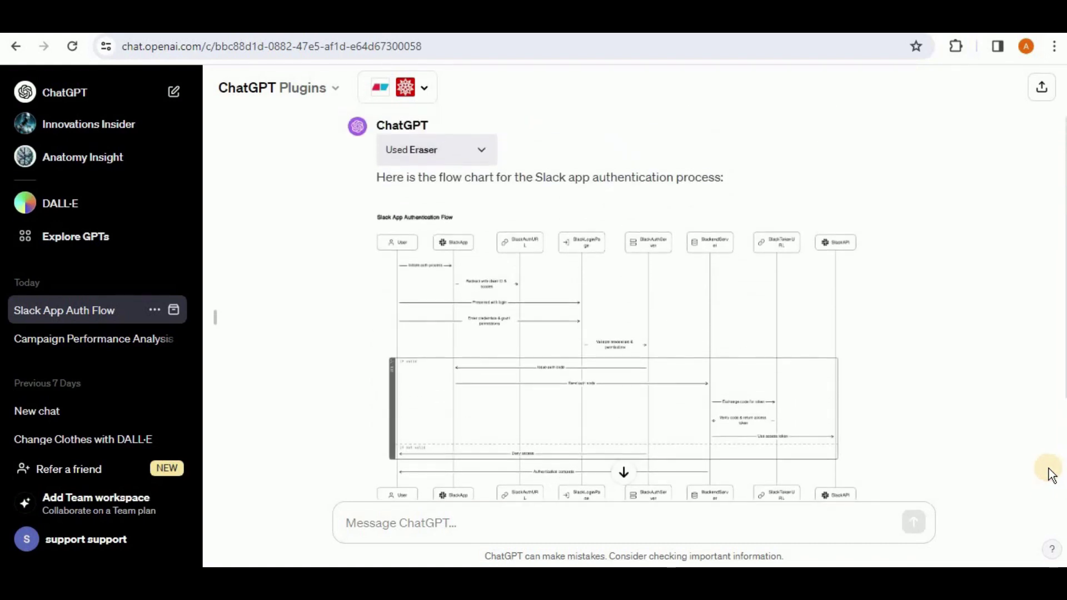
scroll(1051, 474, "down", 1)
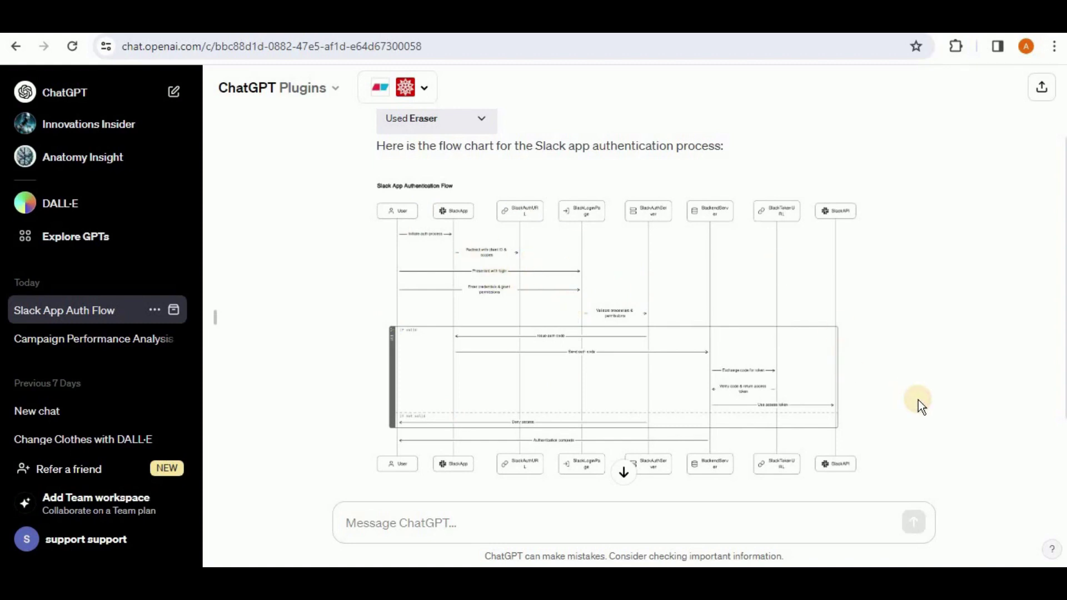
scroll(918, 399, "down", 2)
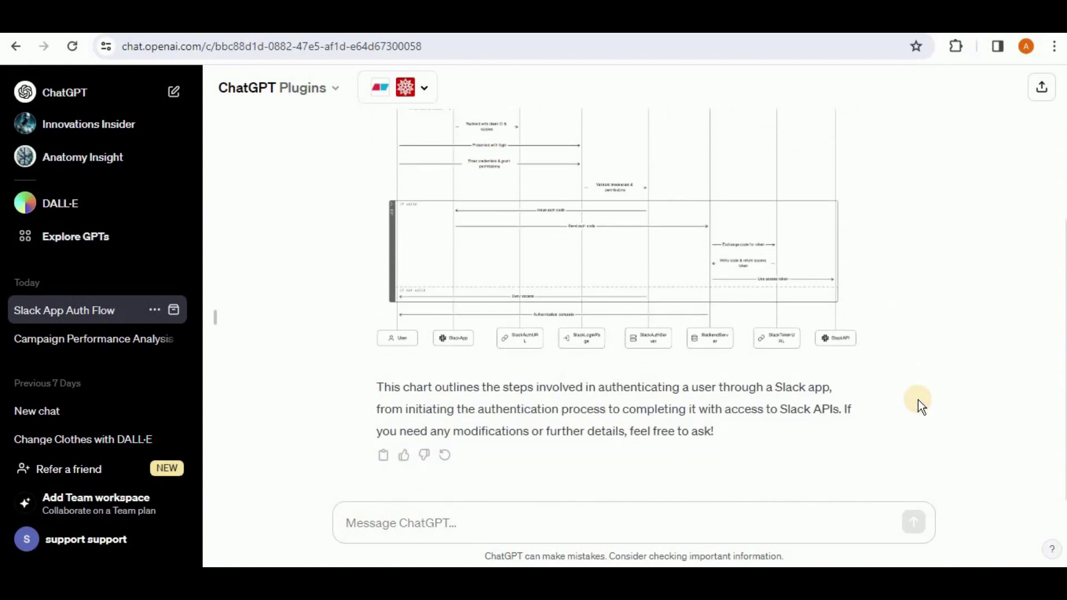
scroll(918, 399, "up", 2)
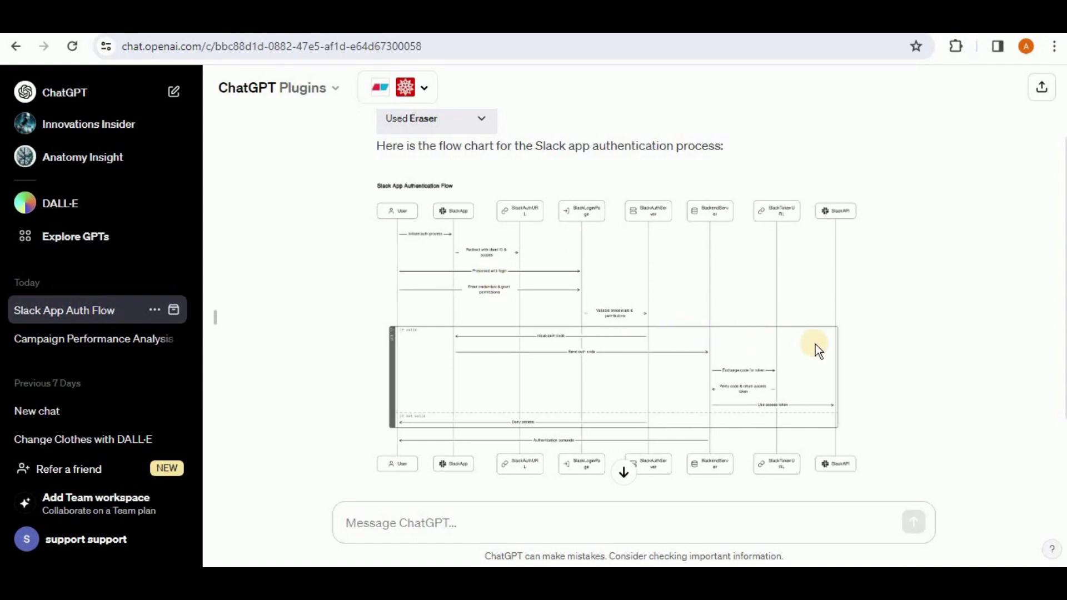
scroll(897, 361, "down", 2)
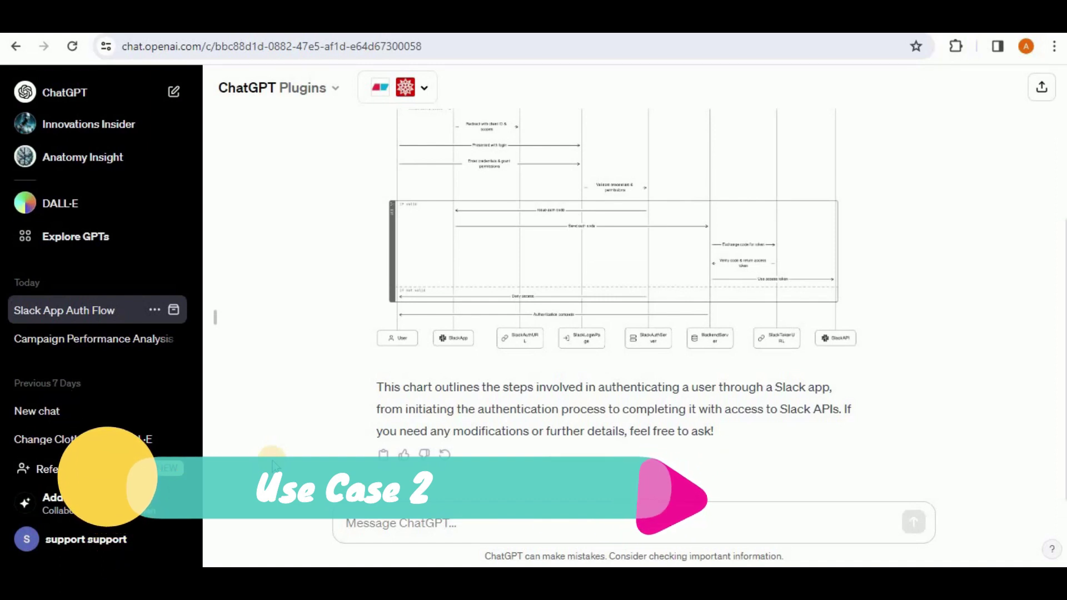
Send the prompt "create a class diagram for library management system" and read through the classes and relationships in the answer
left_click(375, 529)
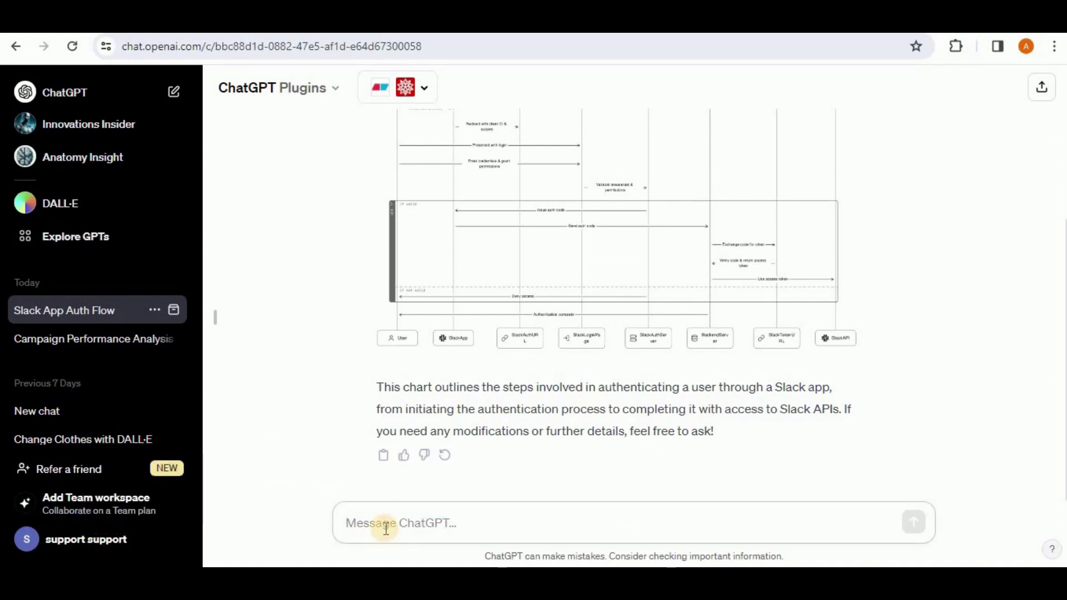
type("create a class diagram for library management system")
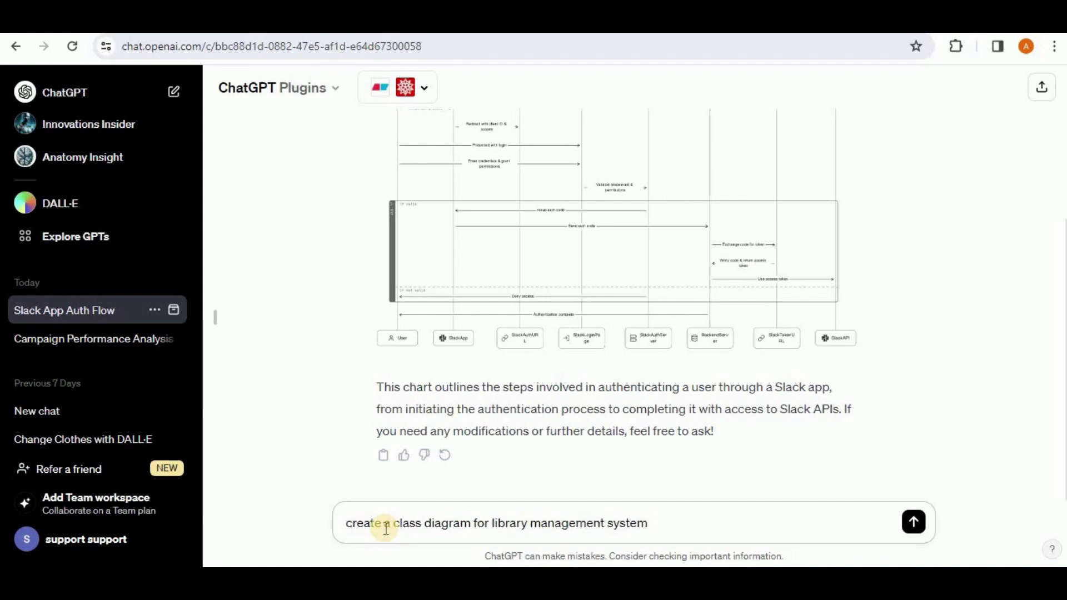
key("Return")
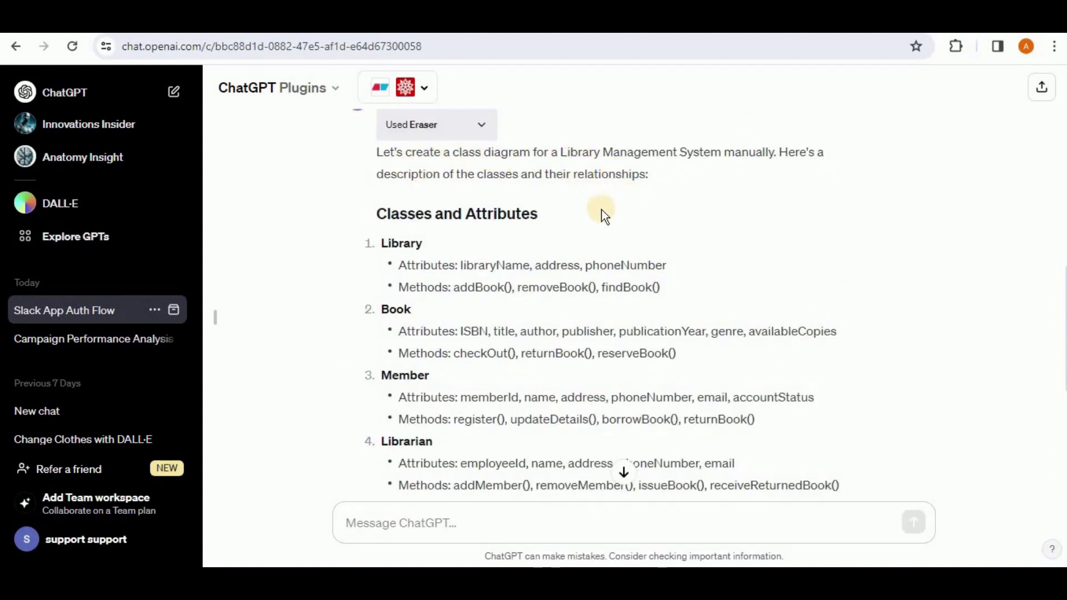
scroll(603, 211, "down", 10)
scroll(603, 211, "up", 10)
scroll(603, 211, "down", 7)
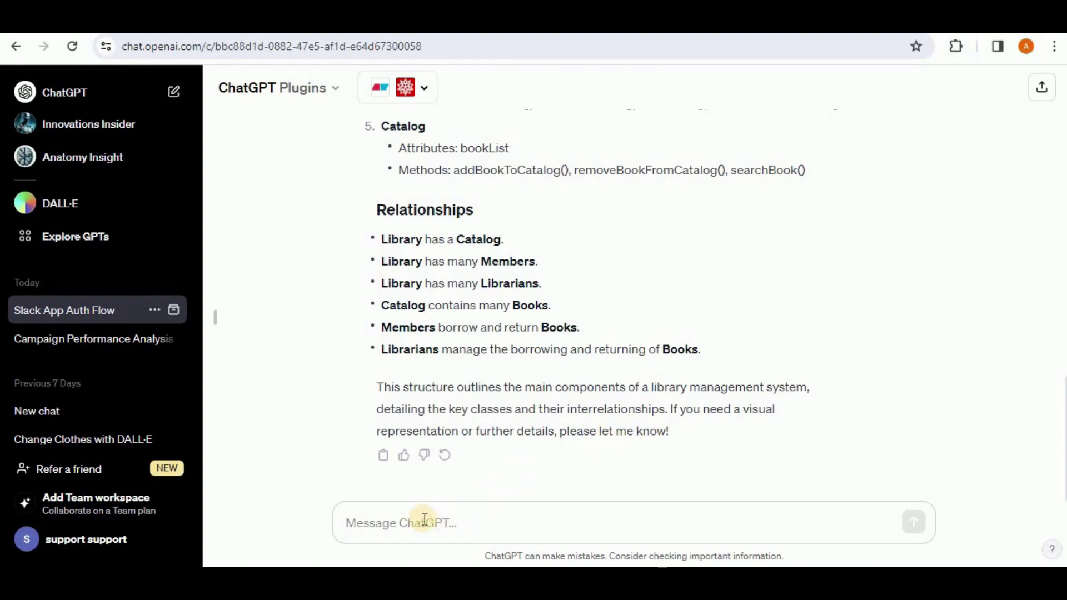
Send the prompt "Provide its visual representation" and look over the library management class diagram
type("Provide its visual representation")
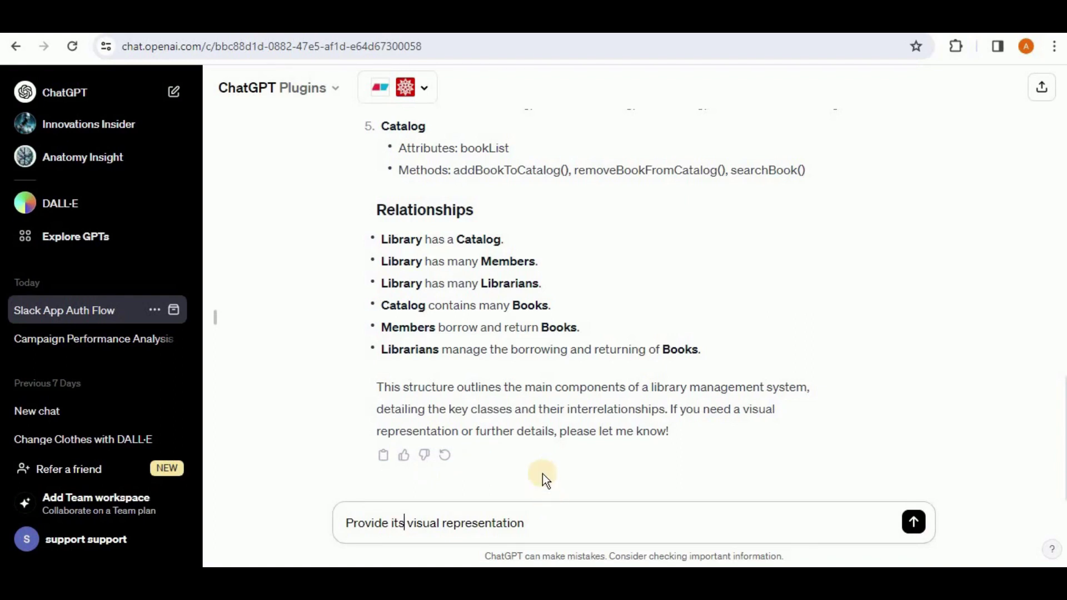
key("Return")
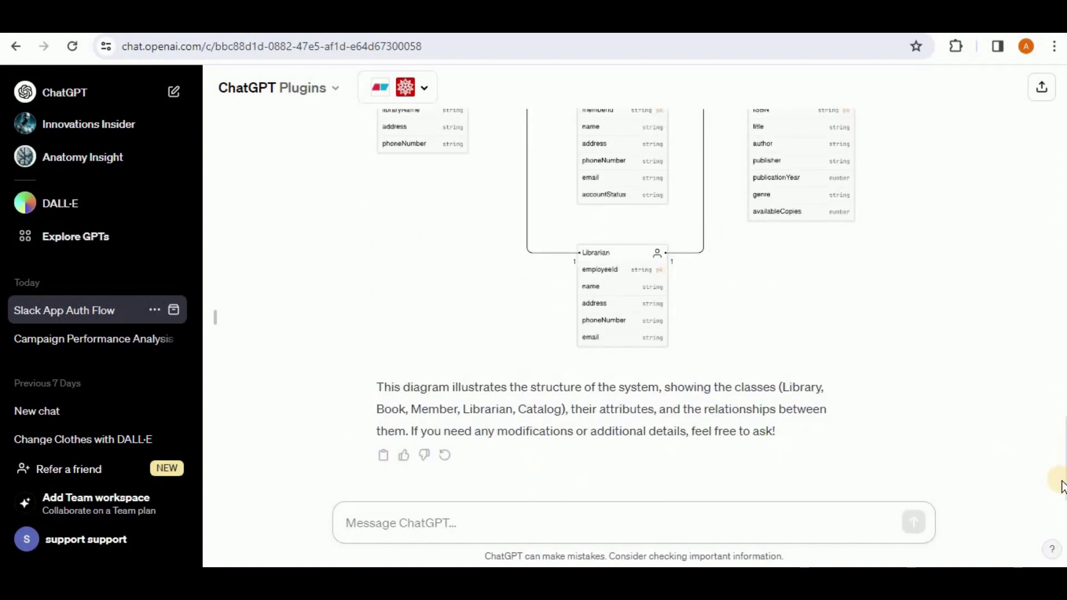
left_click_drag(1061, 471, 1061, 463)
scroll(1063, 463, "up", 3)
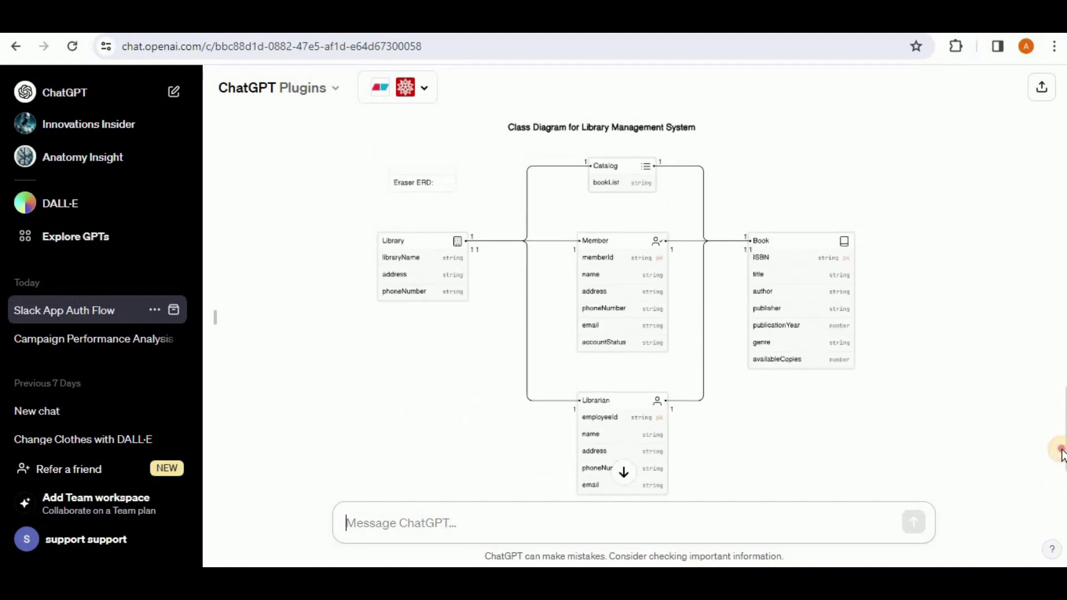
scroll(1063, 460, "down", 1)
scroll(1063, 461, "down", 1)
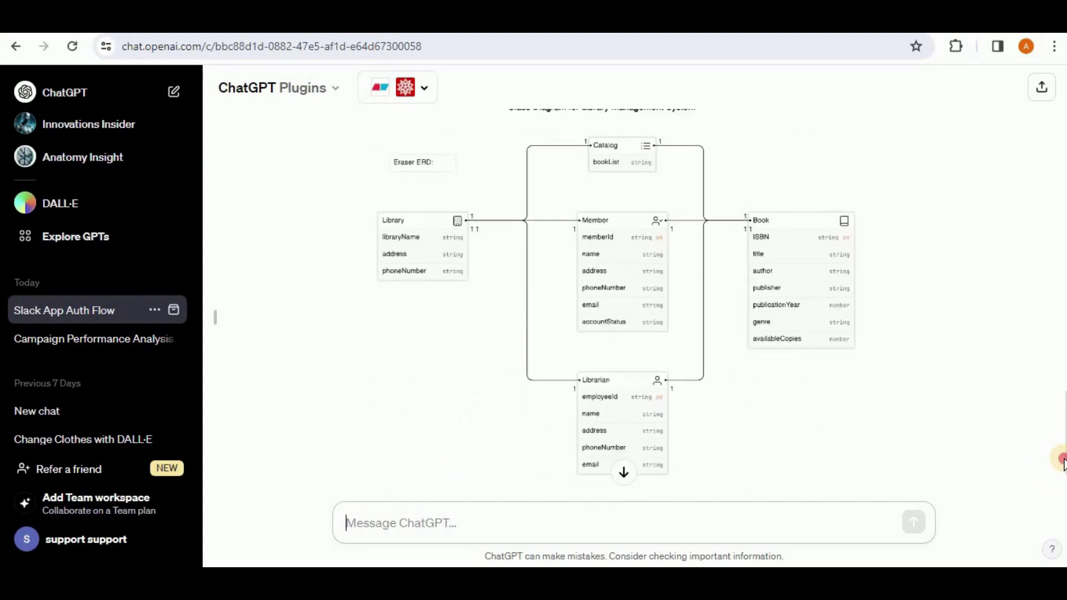
scroll(1064, 461, "up", 1)
scroll(1062, 461, "up", 1)
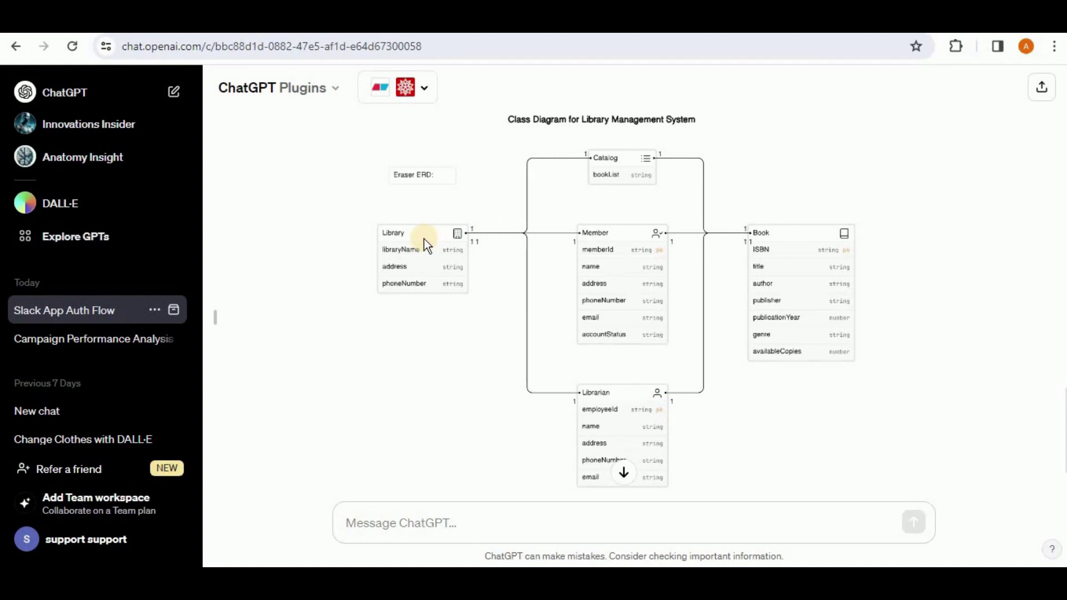
scroll(586, 264, "down", 10)
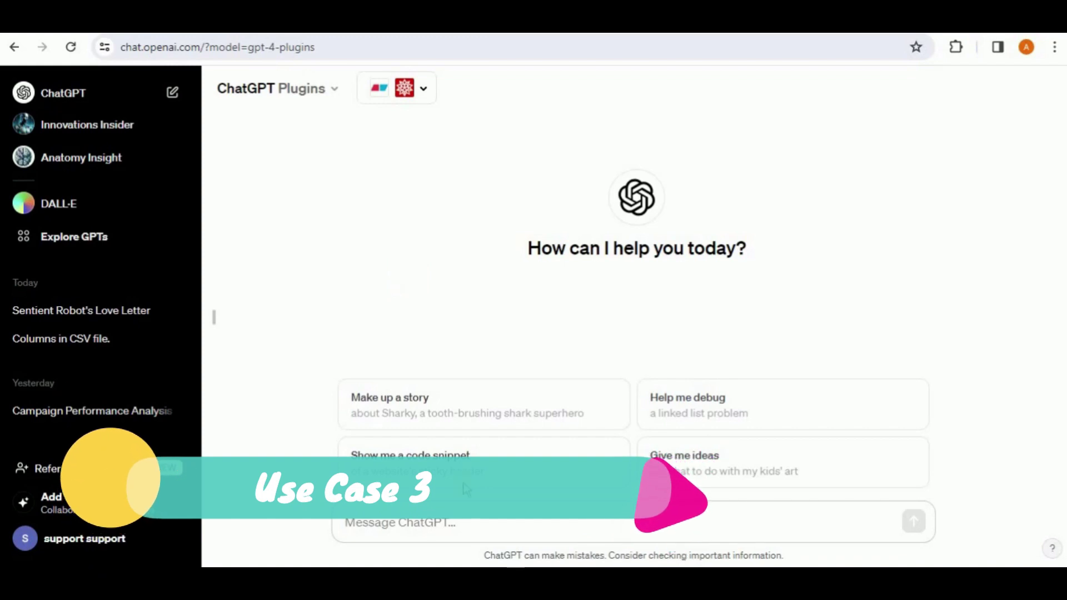
Ask for a directed graph of the 5 biggest airports in the US with edges between every pair, each labelled with the flight distance
left_click(433, 531)
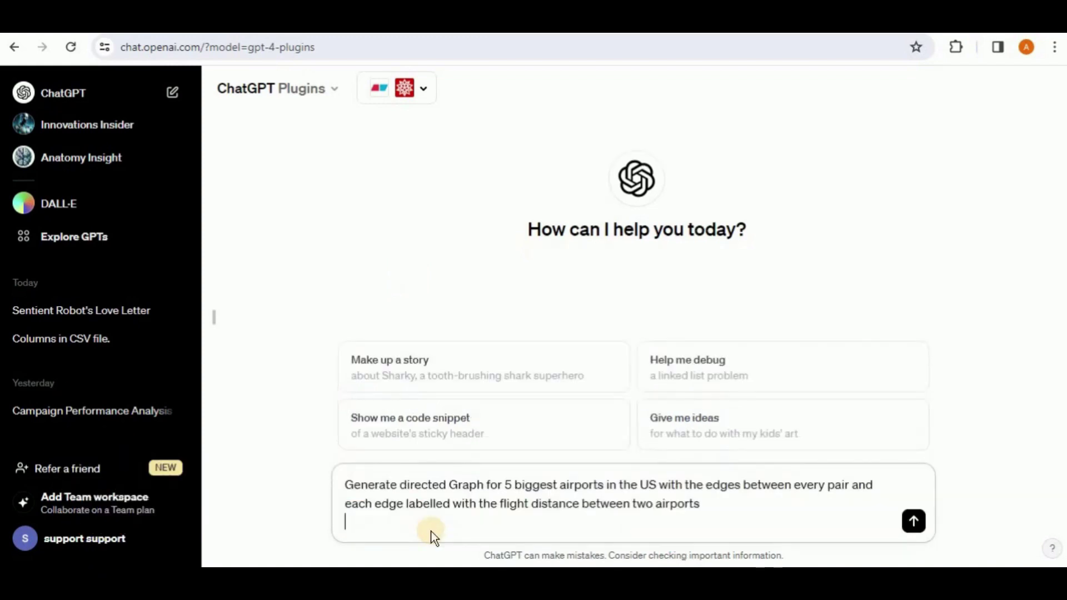
type("Generate directed Graph for 5 biggest airports in the US with the edges between every pair and each edge labelled with the flight distance between two airports")
key("Return")
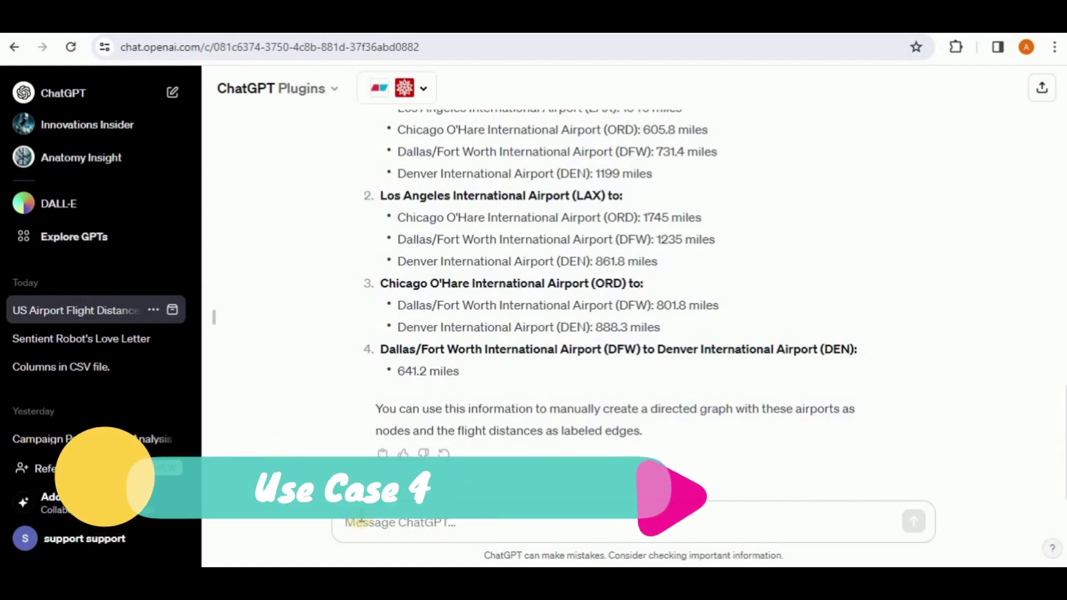
Send the prompt "Generate class diagram and sequence diagram for the following code" with the pasted Java code of the Observer package, checking its text first
left_click(372, 522)
key("ctrl+v")
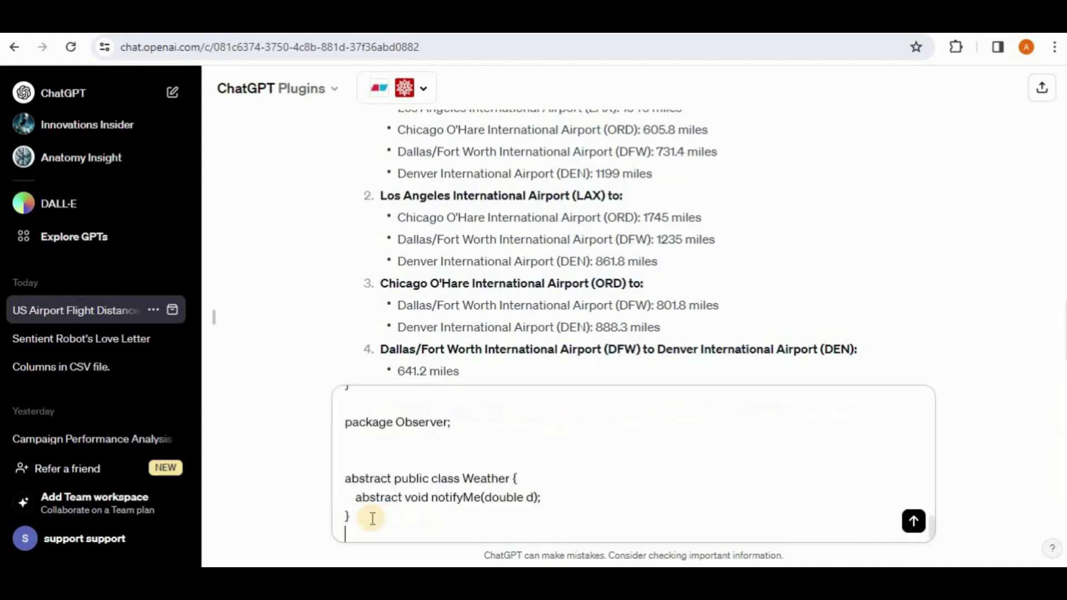
left_click_drag(934, 524, 934, 389)
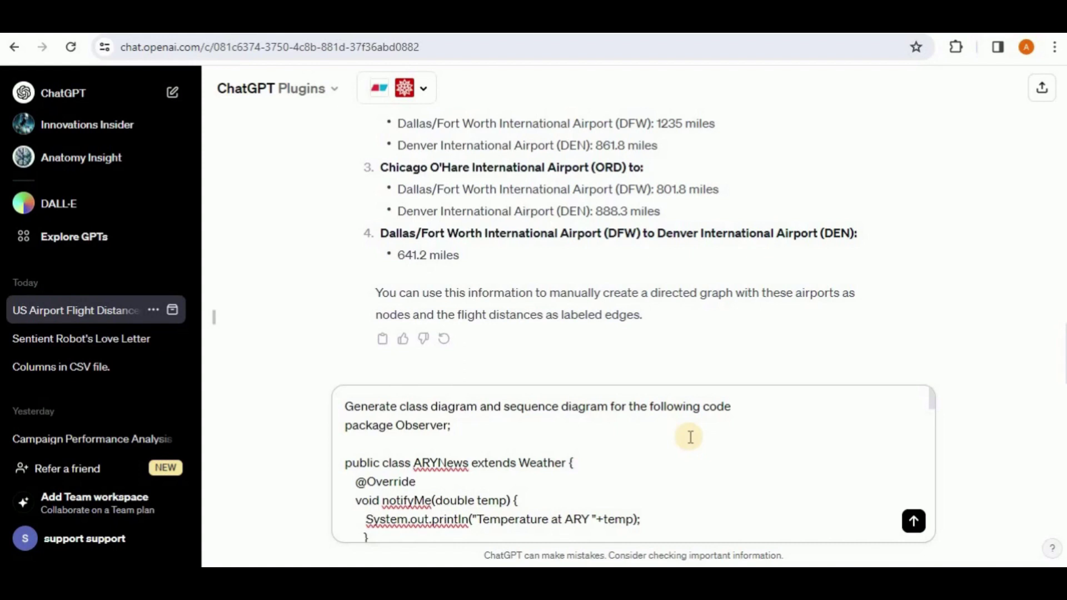
left_click_drag(933, 404, 945, 531)
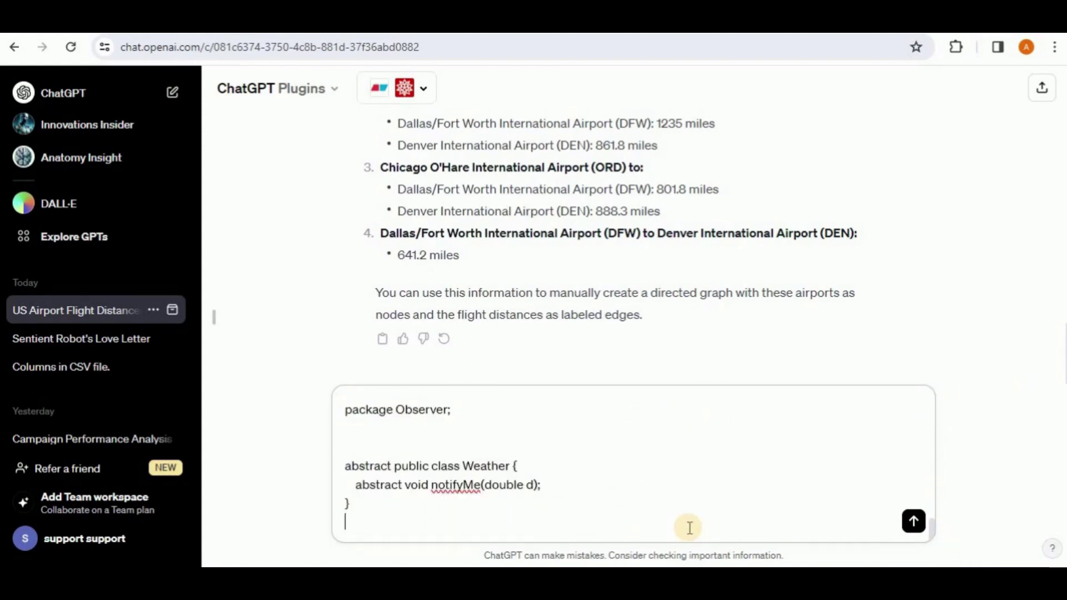
key("Return")
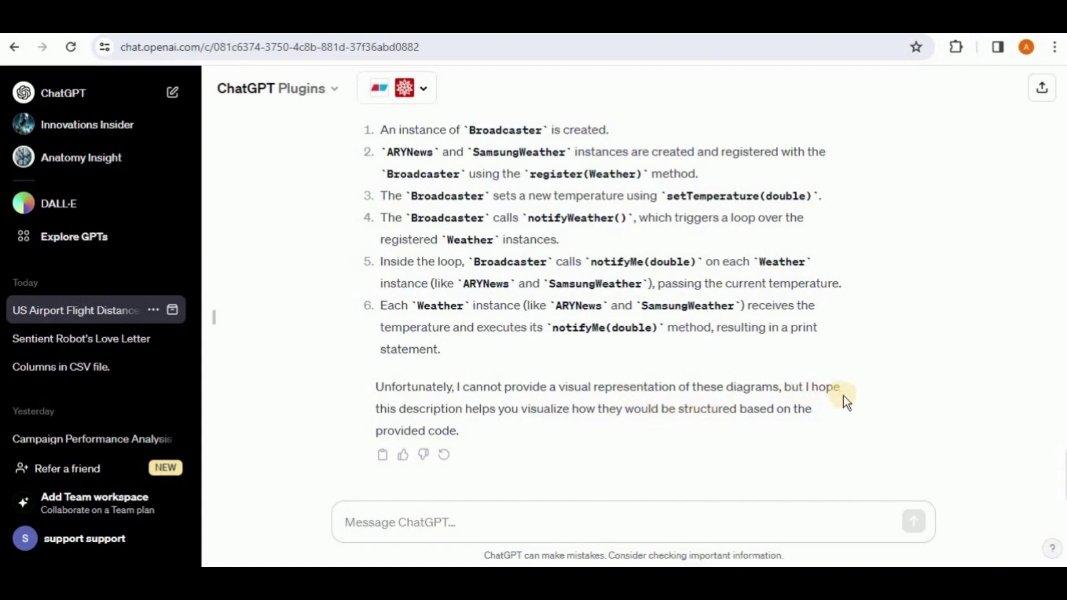
Examine the class diagram, relationships and sequence diagram descriptions in the answer for the Observer code
scroll(844, 396, "up", 5)
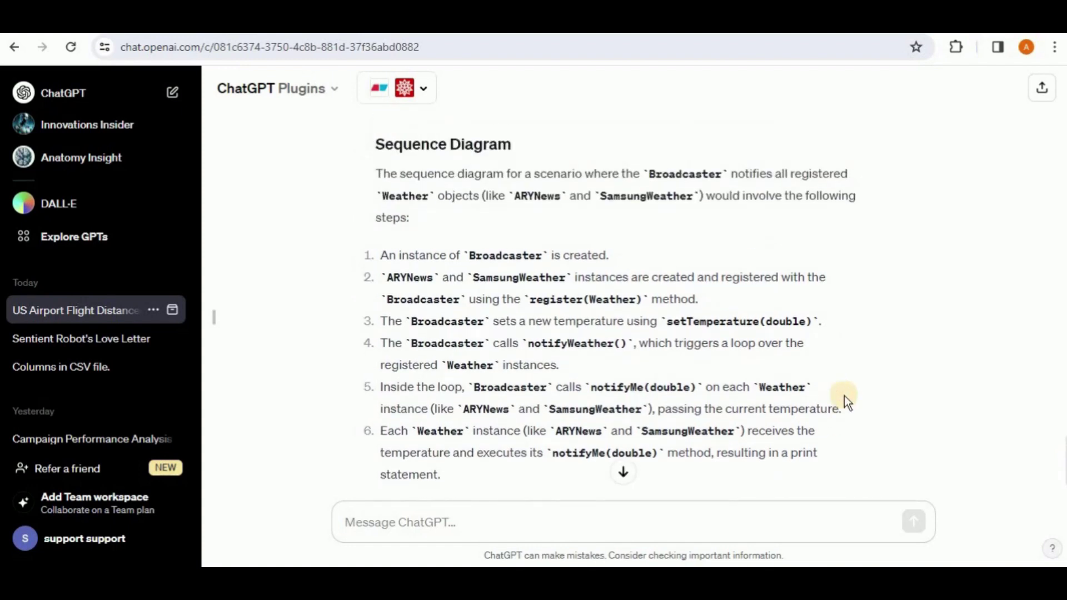
scroll(845, 396, "down", 1)
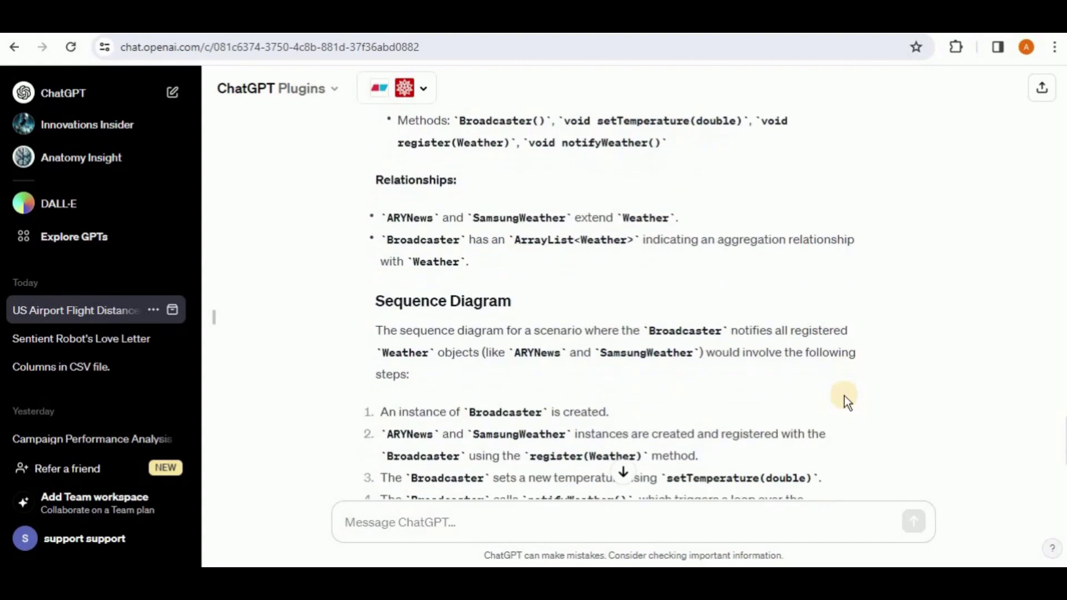
scroll(844, 396, "up", 1)
scroll(844, 396, "down", 1)
scroll(845, 396, "up", 2)
scroll(844, 397, "up", 3)
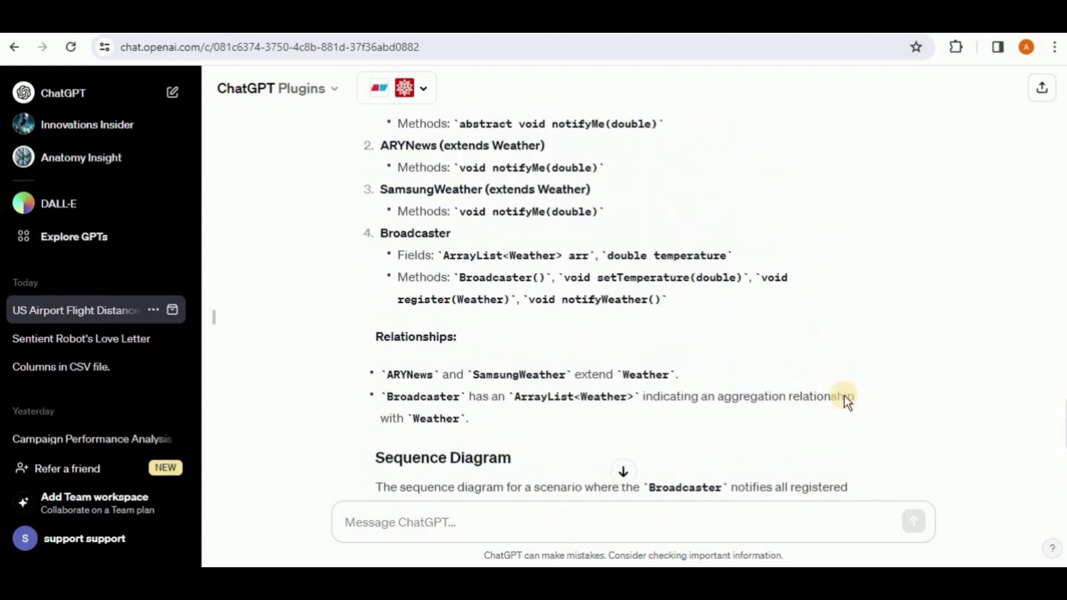
scroll(844, 396, "down", 7)
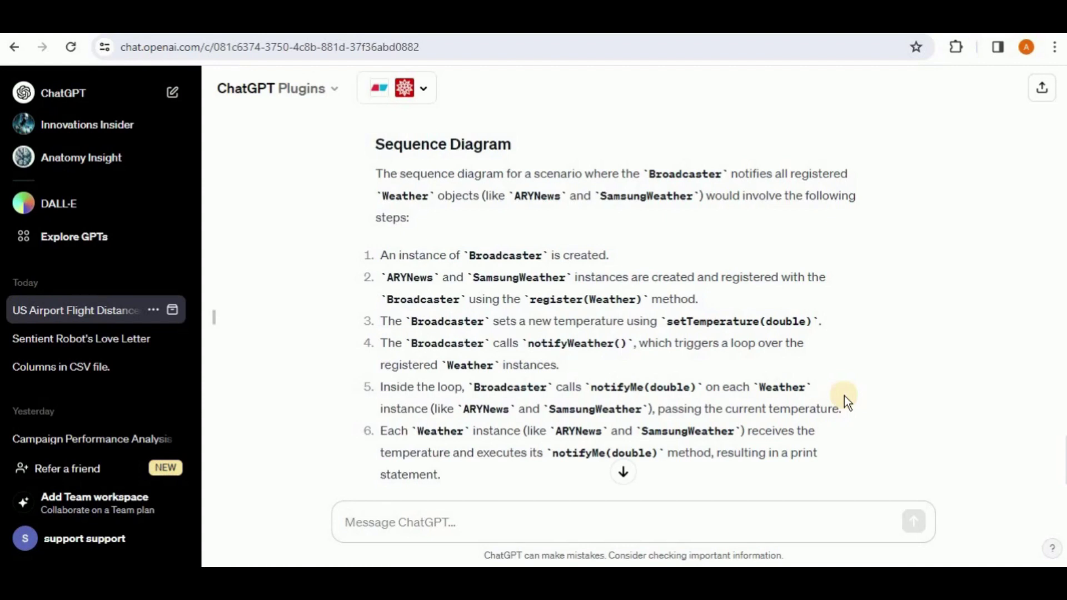
scroll(845, 396, "down", 2)
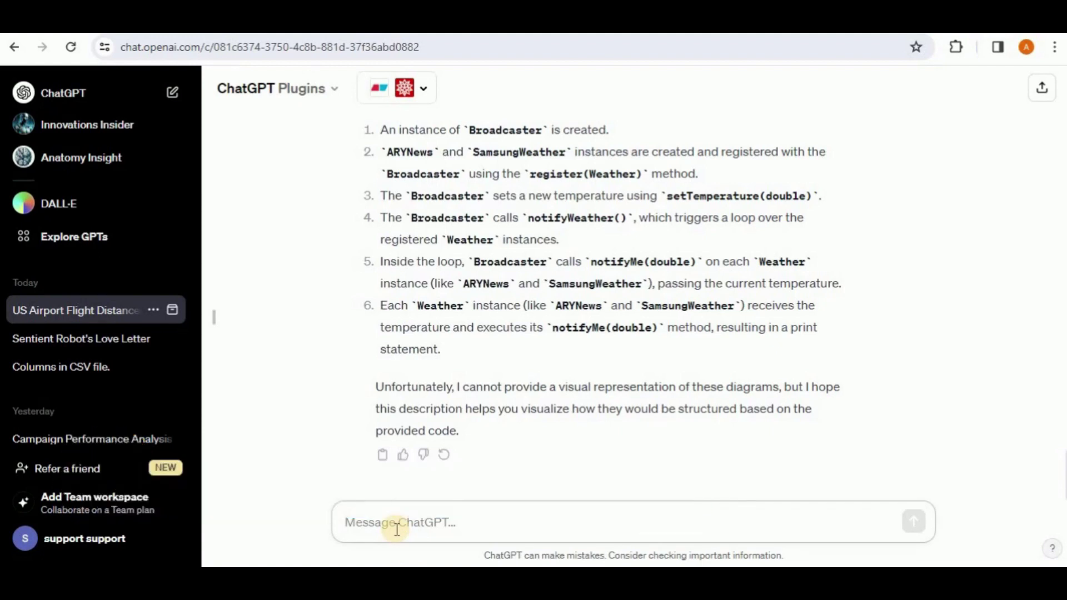
Send the prompt "Topic: {how to create a flipbook with FlipBuilder} Create a mind map on the topic above." and view the generated image in a new tab
type("Topic: {how to create a flipbook with FlipBuilder} Create a mind map on the topic above.")
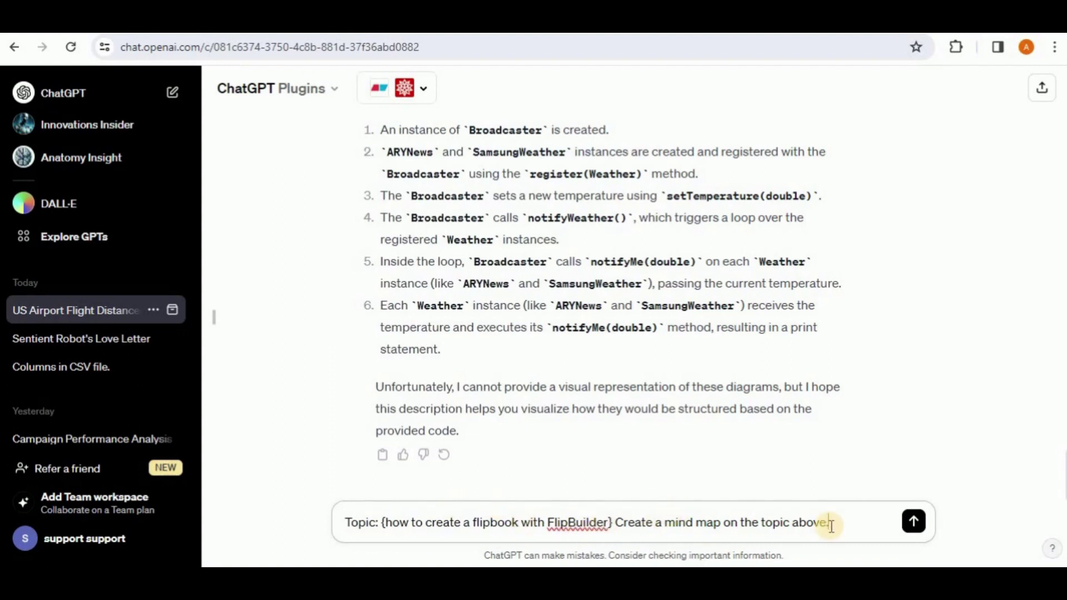
key("Return")
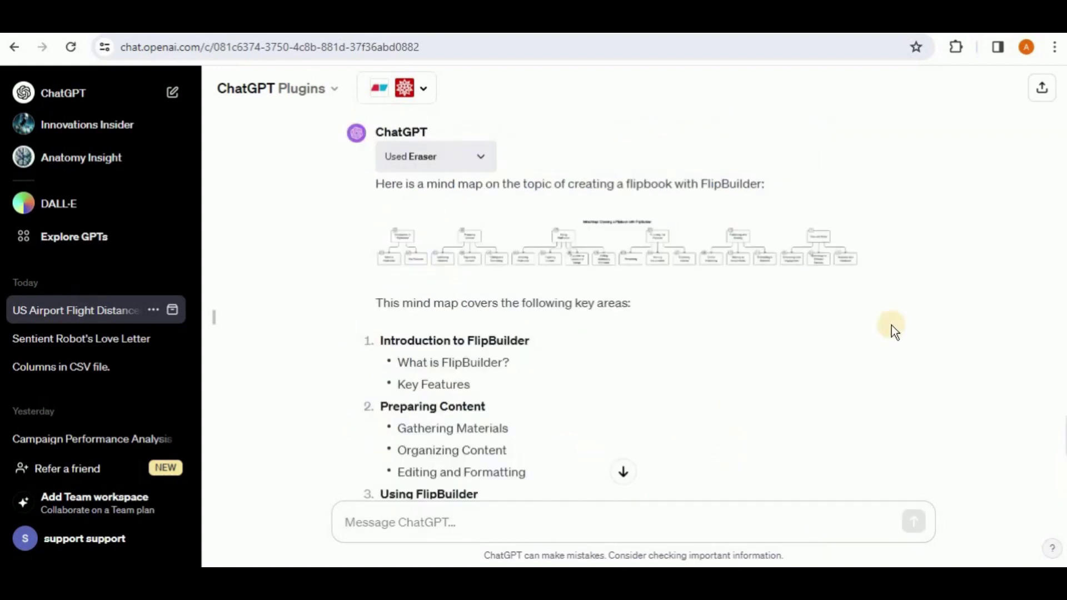
right_click(569, 246)
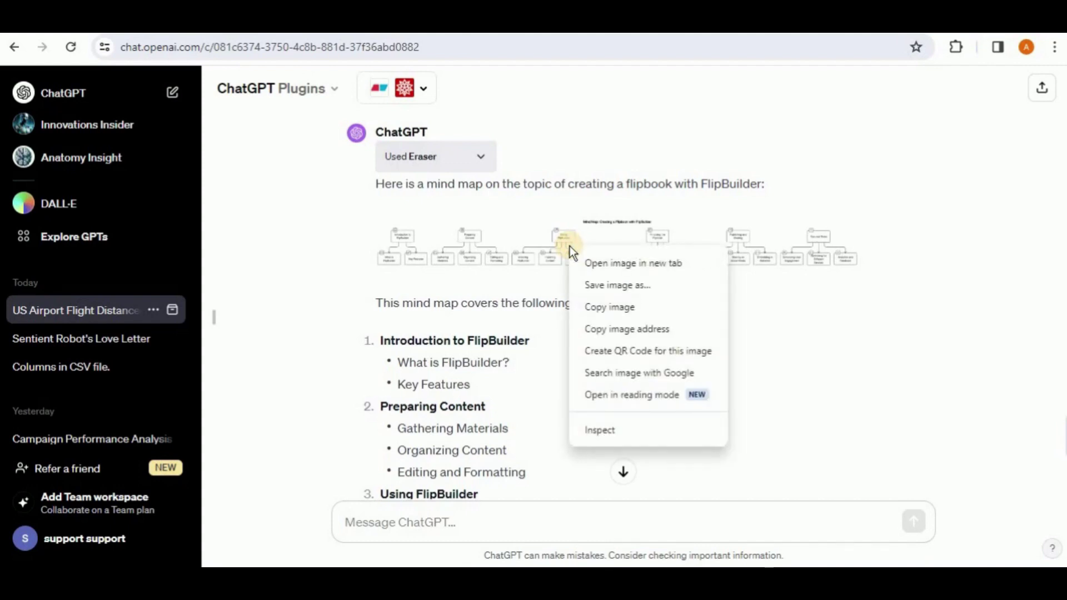
left_click(587, 261)
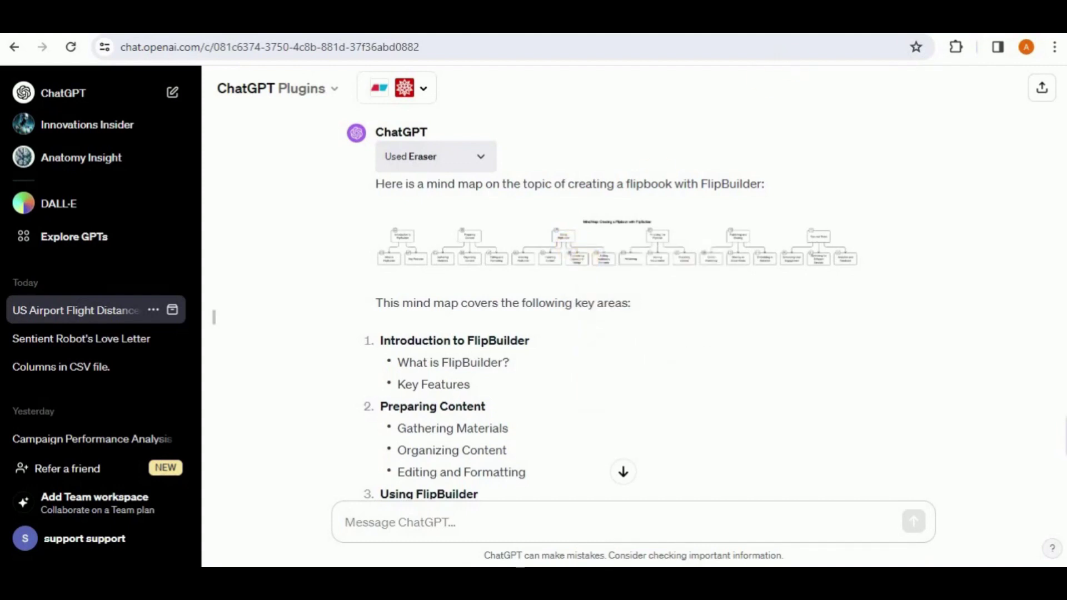
key("ctrl+Tab")
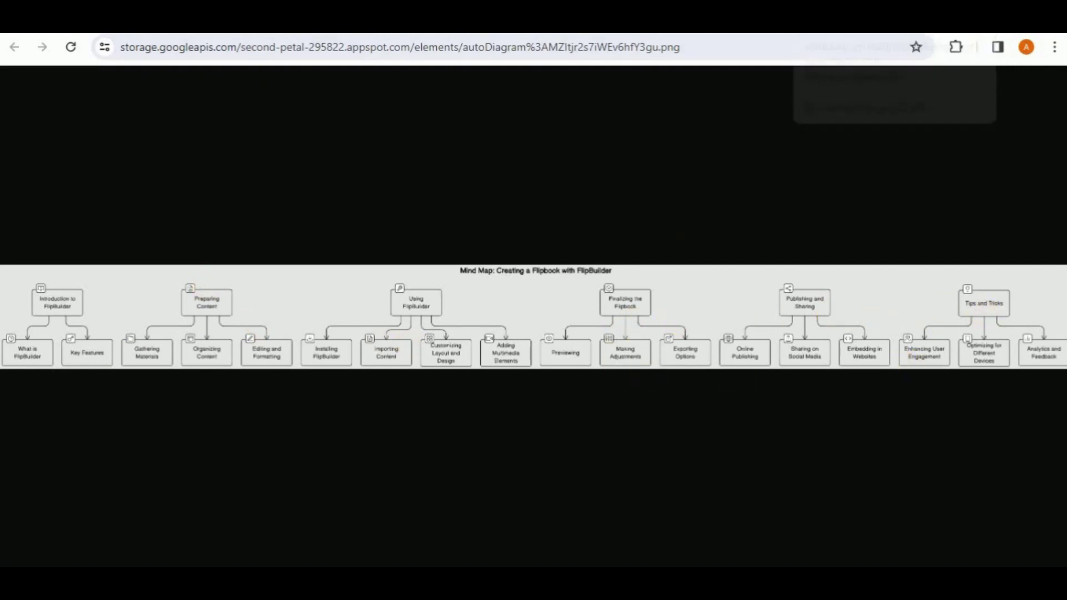
Close the mind map image and, in Whimsical AI, create a flowchart from the text "New user sign up flow for a SaaS product"
key("ctrl+w")
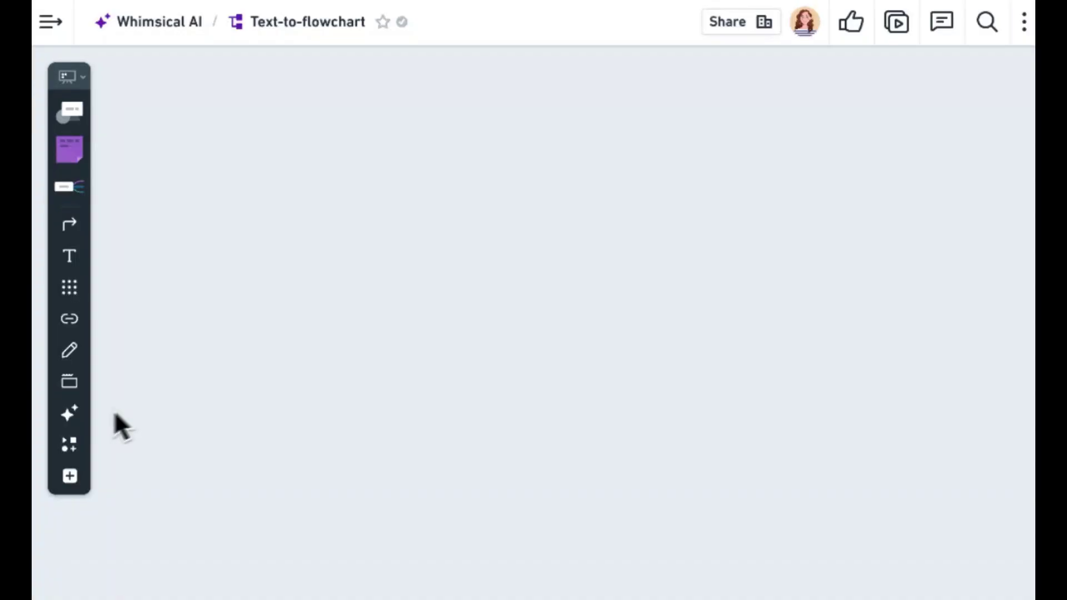
left_click(77, 418)
type("New user sign up flow for a SaaS product")
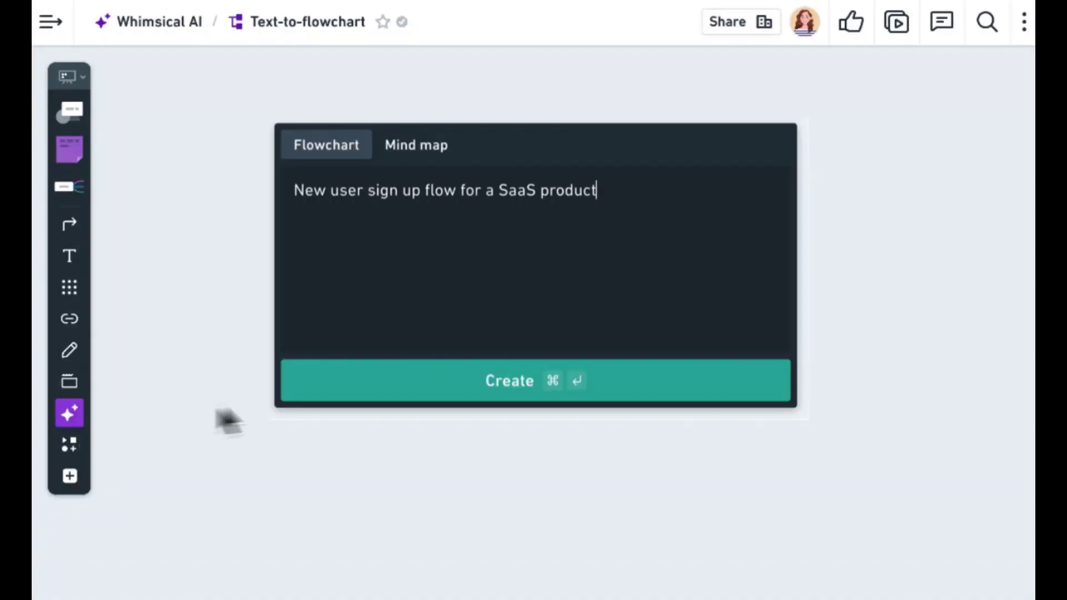
key("super+Return")
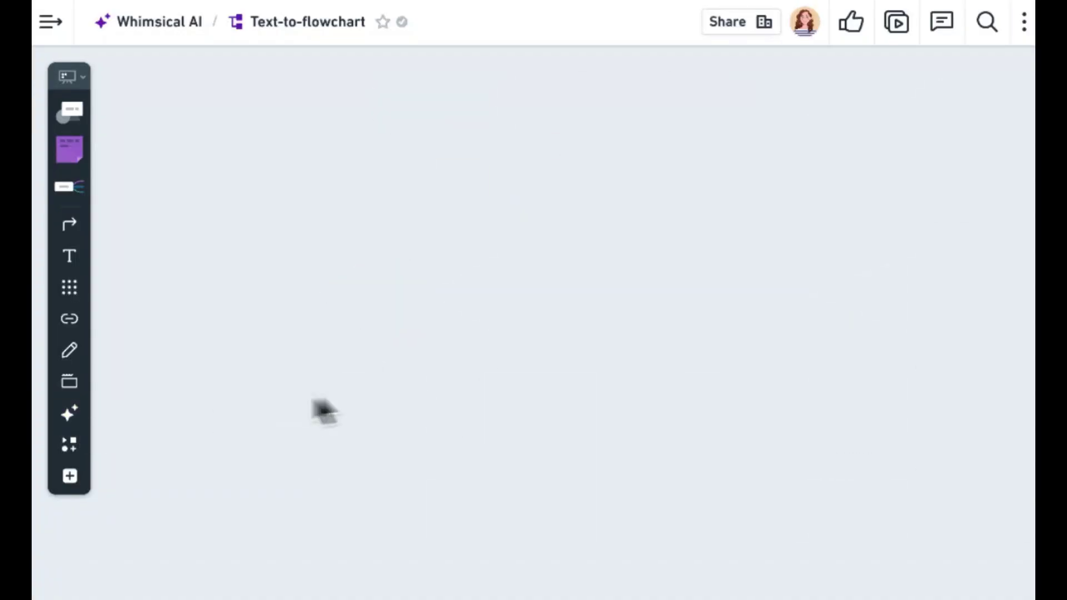
Create another AI flowchart from the text "User interview process diagram"
left_click(77, 417)
type("User interview process diagram")
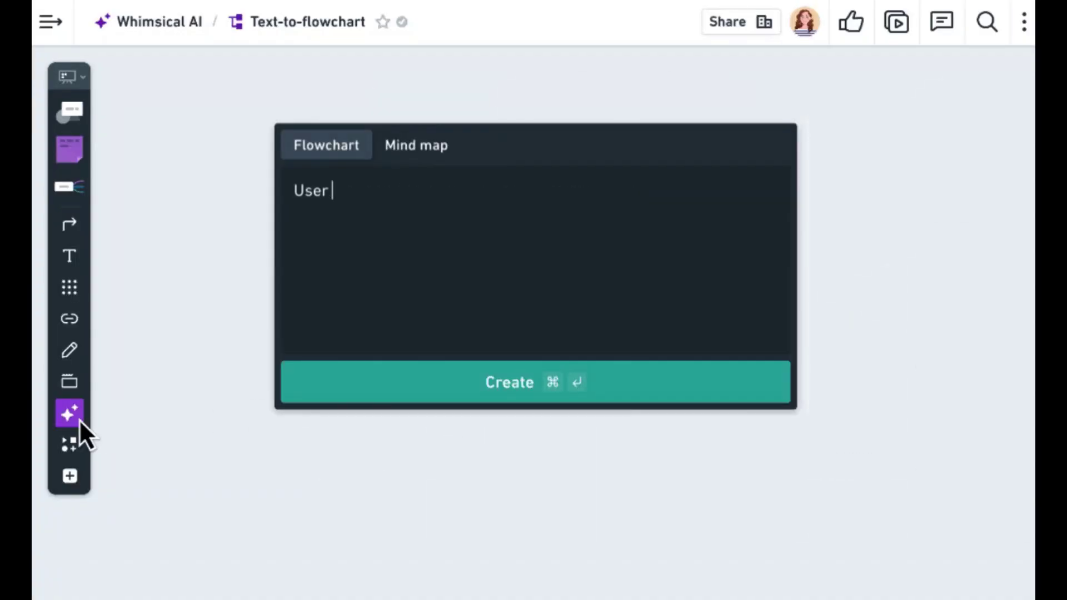
left_click(416, 387)
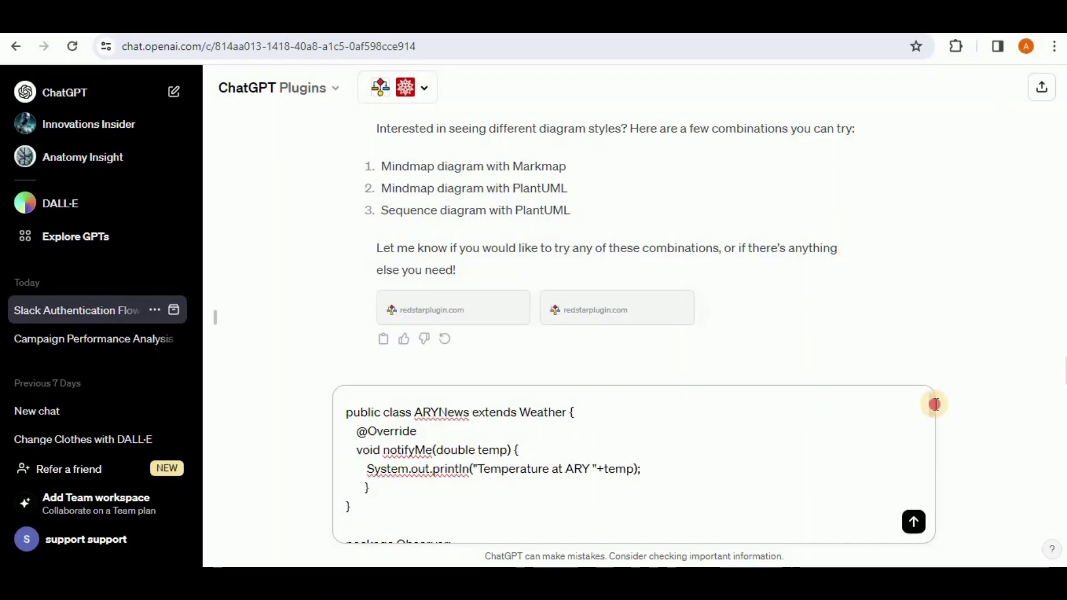
Switch to ChatGPT, check and send the pasted Observer package Java code, and view the Library Management System class diagram
scroll(640, 512, "up", 5)
key("Return")
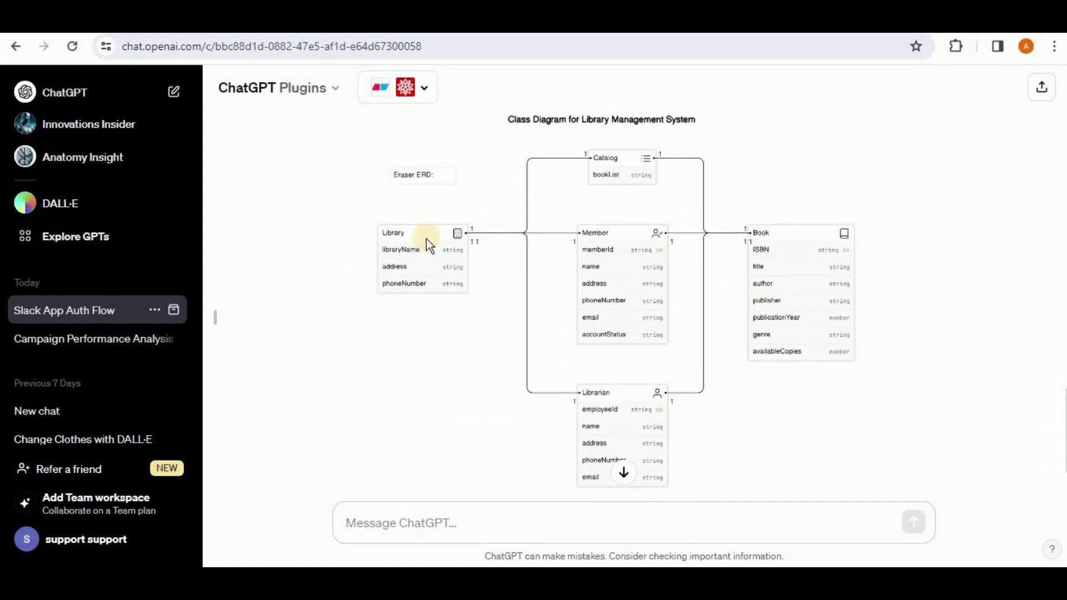
scroll(588, 269, "down", 4)
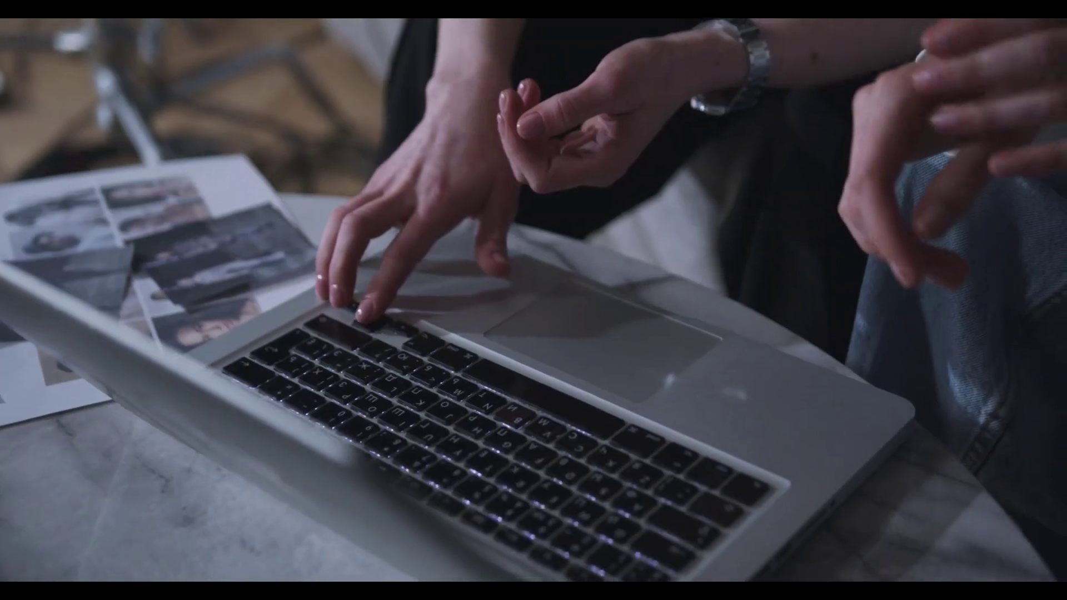